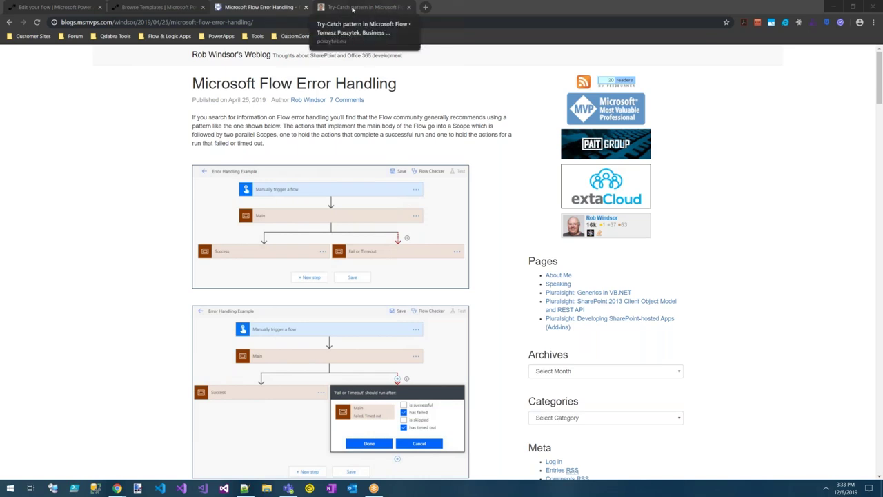
Read the Try-Catch pattern article, then return to the Microsoft Flow Error Handling blog post.
{"action": "left_click", "coordinate": [359, 6]}
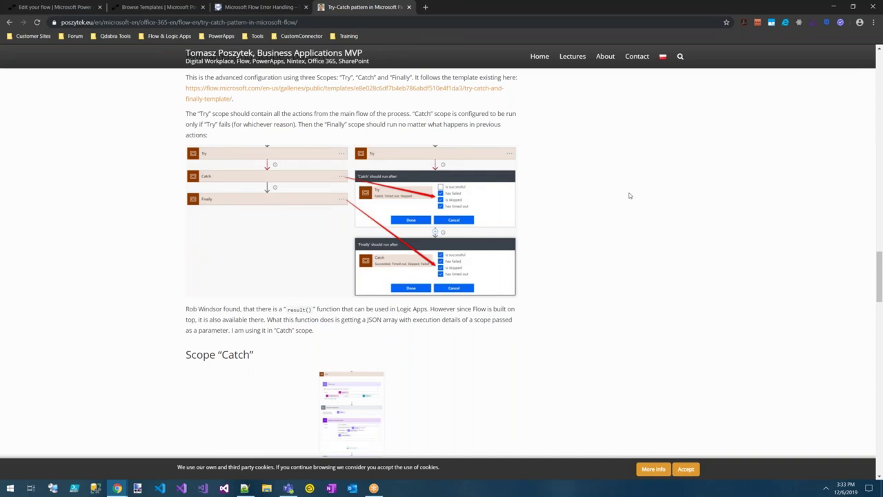
{"action": "scroll", "coordinate": [629, 195], "scroll_direction": "up", "scroll_amount": 15}
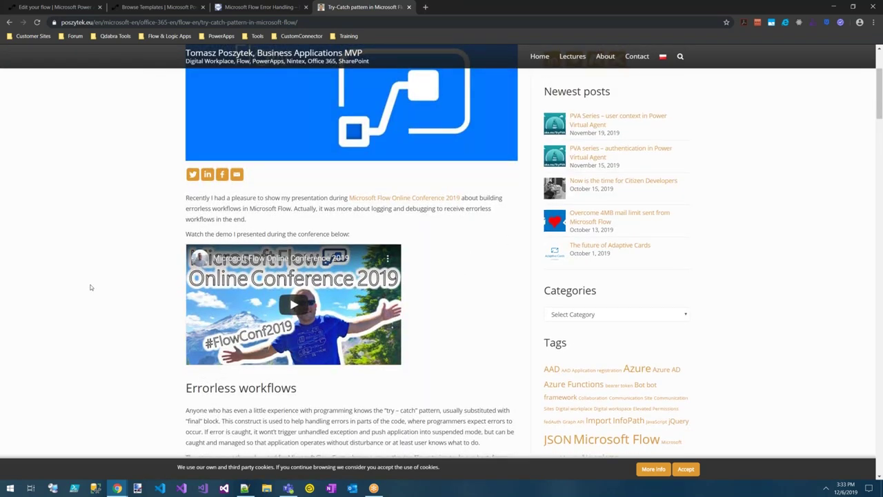
{"action": "scroll", "coordinate": [90, 287], "scroll_direction": "down", "scroll_amount": 1}
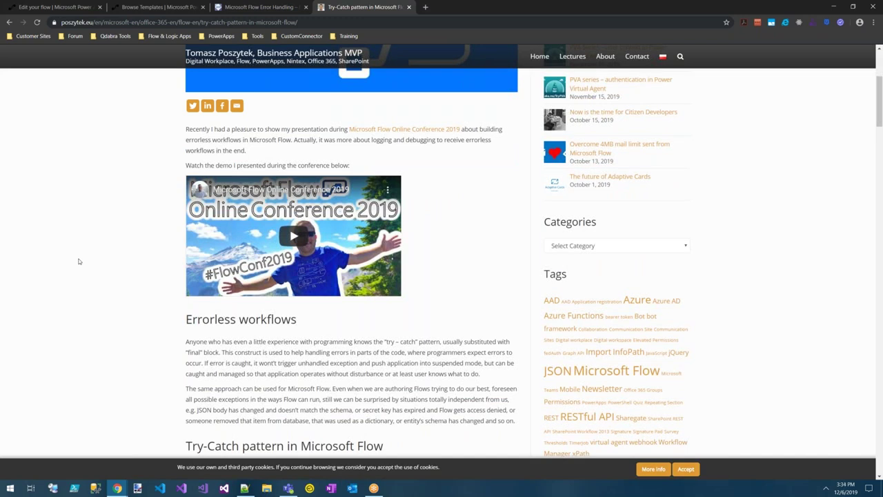
{"action": "scroll", "coordinate": [78, 261], "scroll_direction": "up", "scroll_amount": 3}
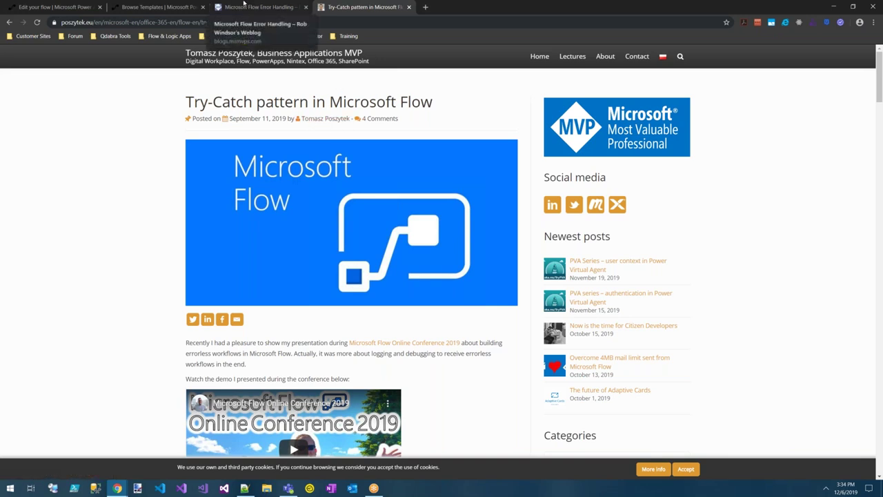
{"action": "left_click", "coordinate": [243, 5]}
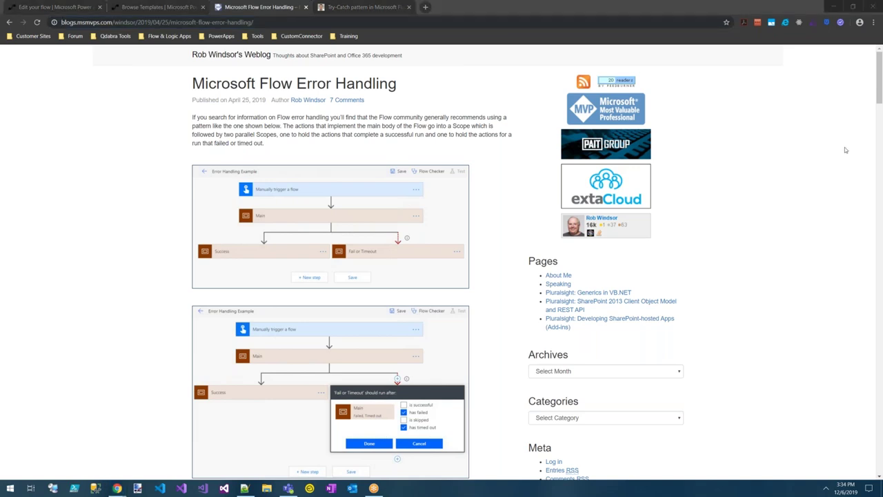
{"action": "left_click", "coordinate": [81, 8]}
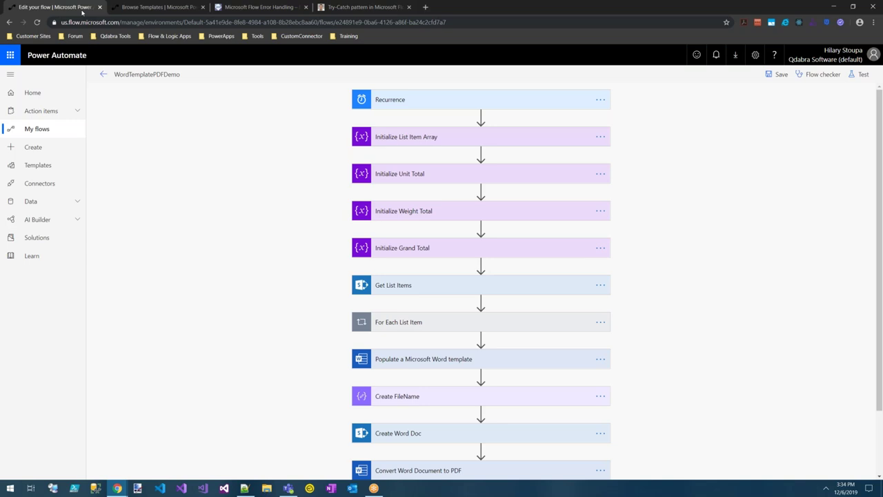
{"action": "left_click", "coordinate": [149, 10]}
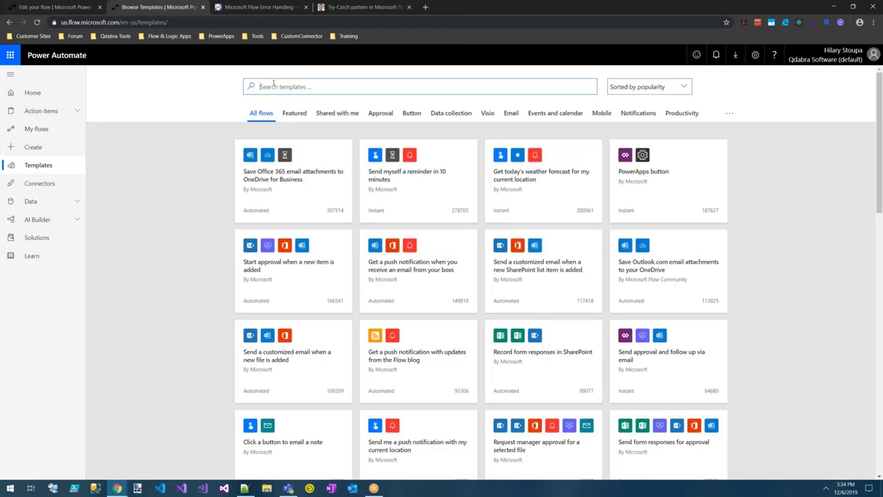
{"action": "type", "text": "try catch"}
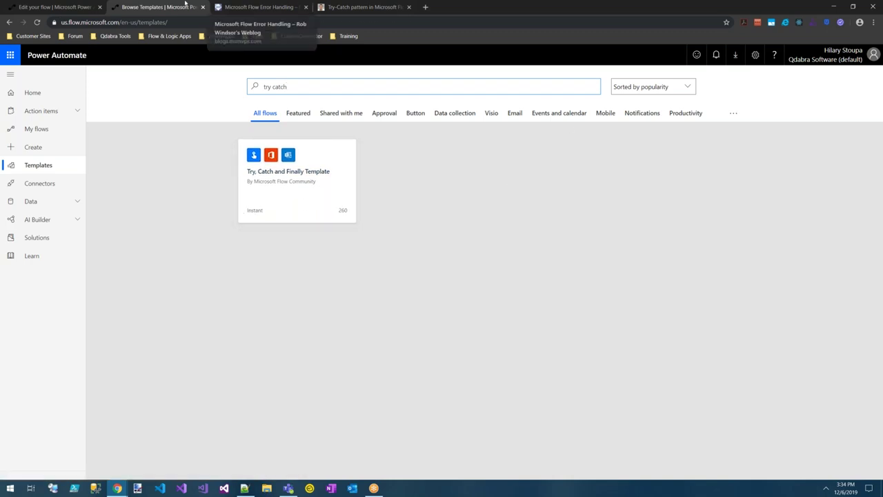
{"action": "left_click", "coordinate": [27, 10]}
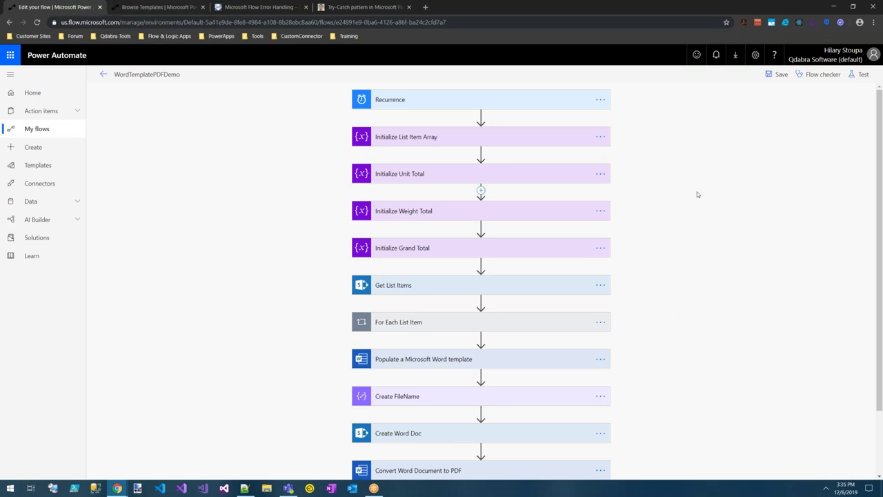
Insert a Scope (Control) action between Initialize Grand Total and Get List Items.
{"action": "scroll", "coordinate": [697, 194], "scroll_direction": "down", "scroll_amount": 2}
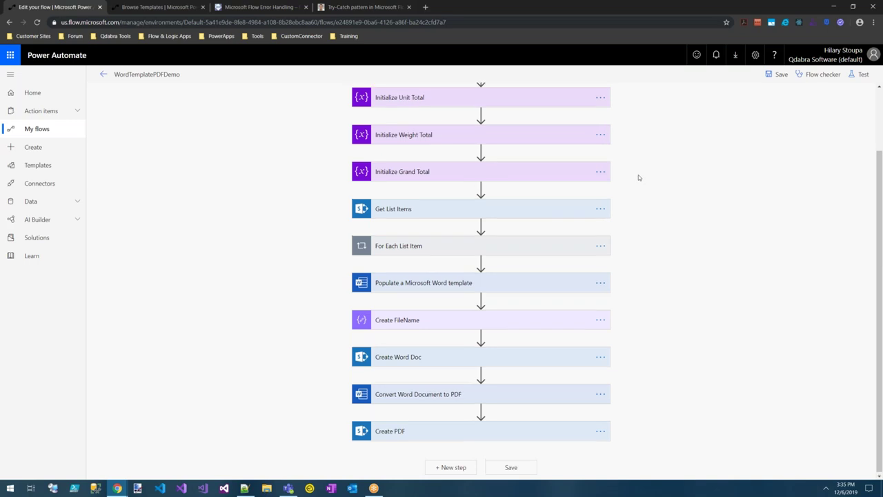
{"action": "scroll", "coordinate": [635, 207], "scroll_direction": "up", "scroll_amount": 1}
{"action": "scroll", "coordinate": [649, 194], "scroll_direction": "down", "scroll_amount": 1}
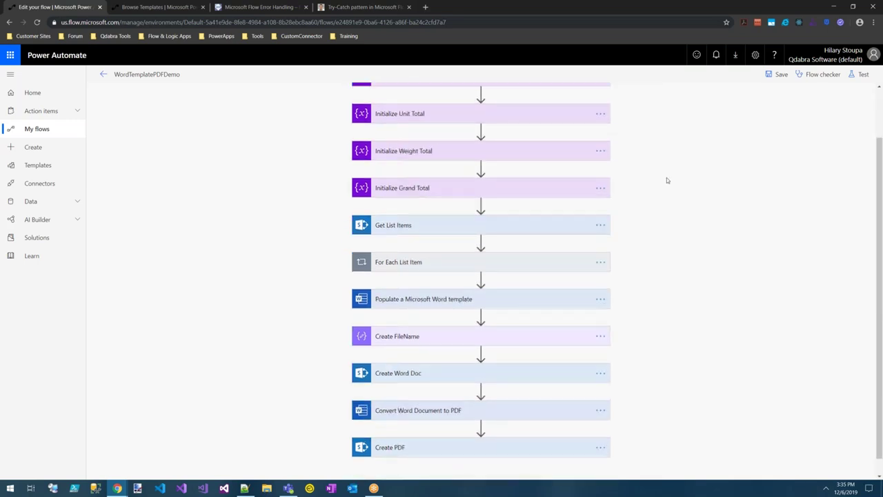
{"action": "scroll", "coordinate": [667, 180], "scroll_direction": "down", "scroll_amount": 1}
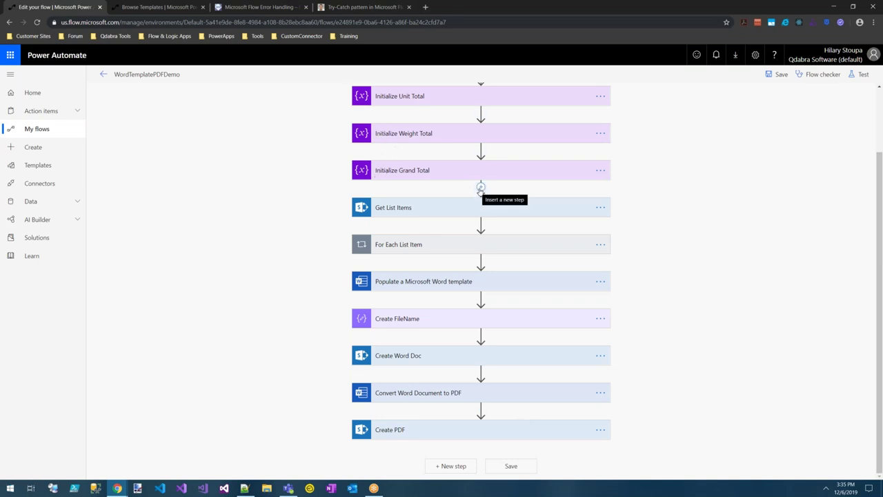
{"action": "left_click", "coordinate": [481, 189]}
{"action": "left_click", "coordinate": [487, 198]}
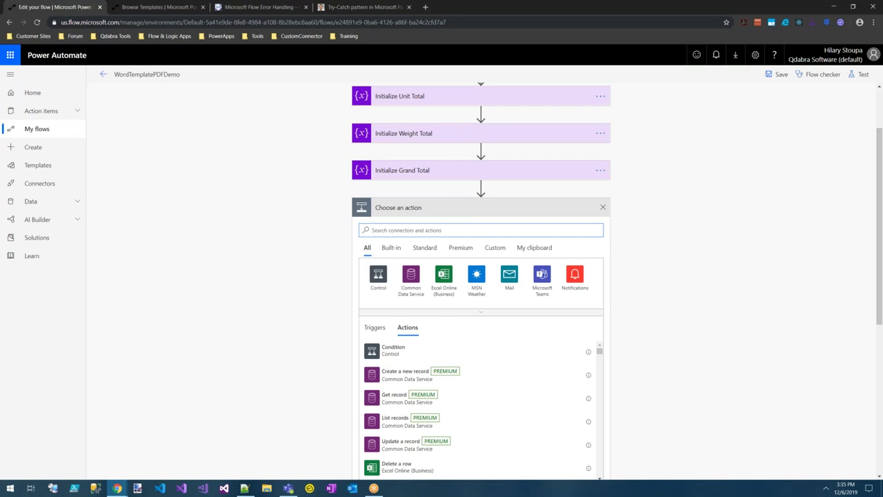
{"action": "type", "text": "scope"}
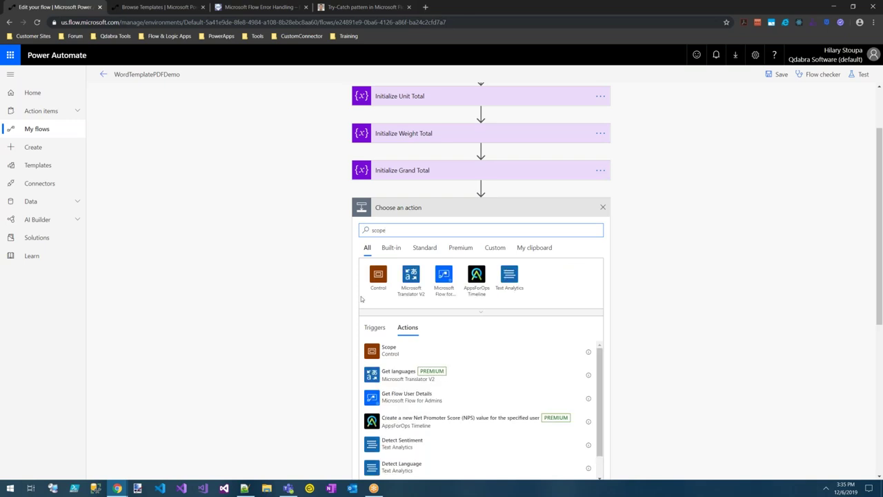
{"action": "left_click", "coordinate": [397, 350]}
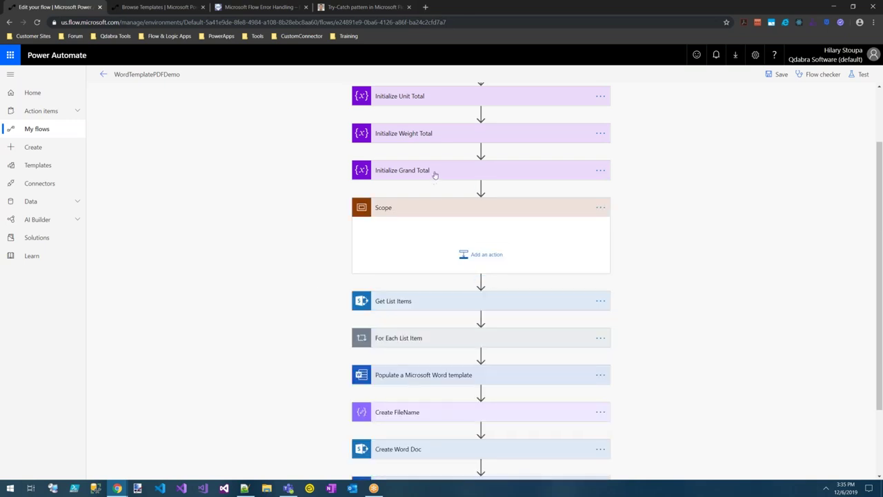
Rename the new scope to 'Main Scope'.
{"action": "left_click_drag", "start_coordinate": [434, 172], "coordinate": [448, 245]}
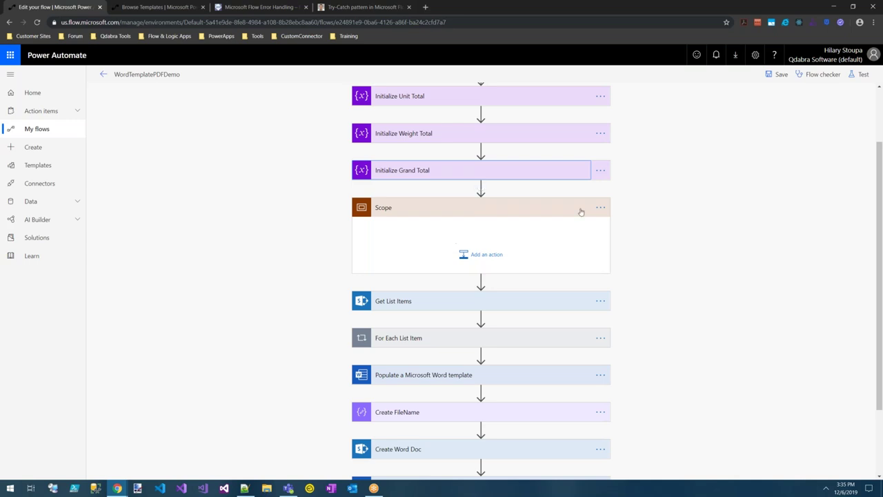
{"action": "left_click", "coordinate": [606, 207]}
{"action": "left_click", "coordinate": [636, 220]}
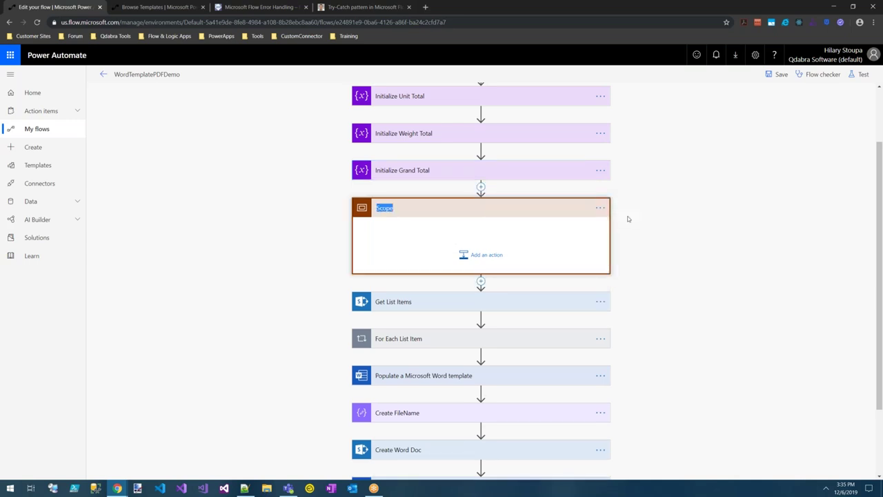
{"action": "type", "text": "Main Scope"}
{"action": "left_click", "coordinate": [657, 235]}
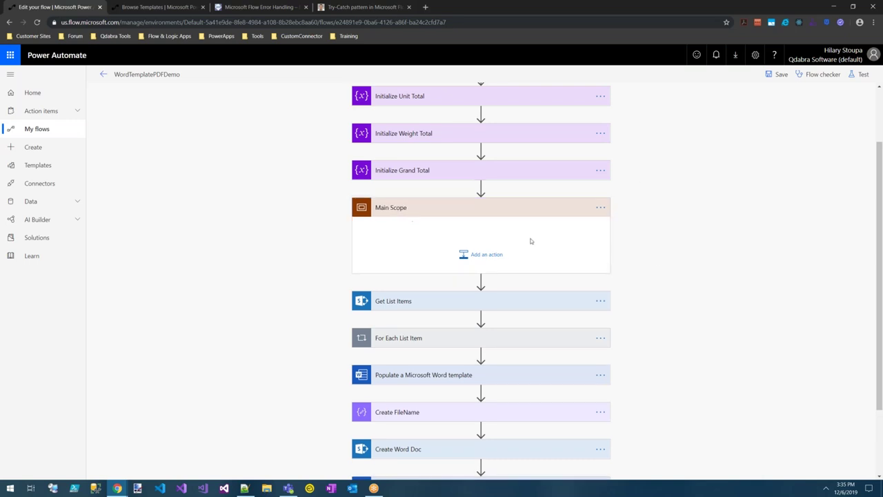
Move Get List Items, For Each List Item, the Word template step, Create FileName and Create Word Doc into Main Scope.
{"action": "left_click_drag", "start_coordinate": [429, 309], "coordinate": [442, 262]}
{"action": "left_click_drag", "start_coordinate": [429, 330], "coordinate": [436, 270]}
{"action": "left_click_drag", "start_coordinate": [428, 372], "coordinate": [434, 360]}
{"action": "left_click_drag", "start_coordinate": [434, 409], "coordinate": [437, 412]}
{"action": "left_click_drag", "start_coordinate": [414, 441], "coordinate": [441, 360]}
{"action": "scroll", "coordinate": [638, 339], "scroll_direction": "down", "scroll_amount": 1}
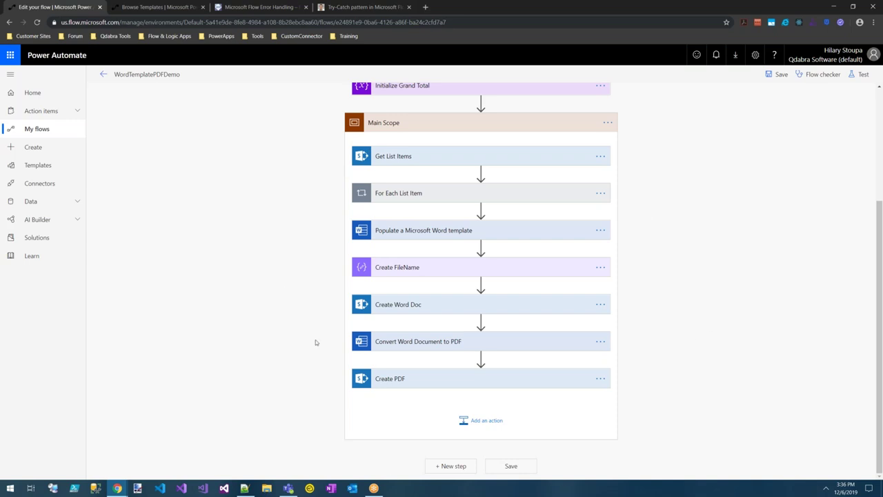
{"action": "left_click", "coordinate": [449, 466]}
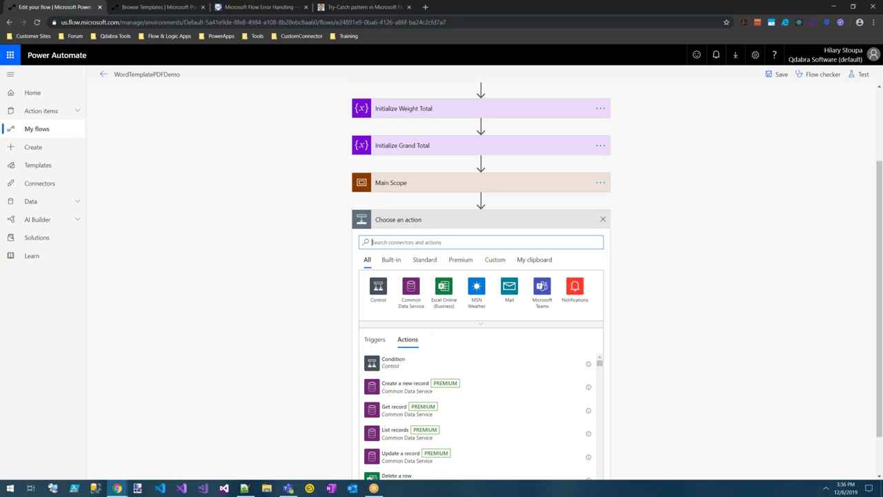
Add a second Scope below Main Scope and rename it 'Error Scope'.
{"action": "type", "text": "scope"}
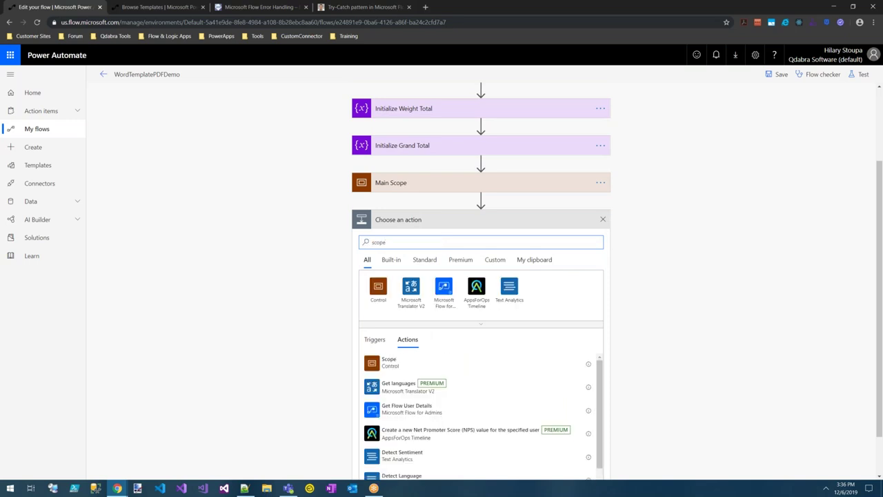
{"action": "left_click", "coordinate": [440, 364]}
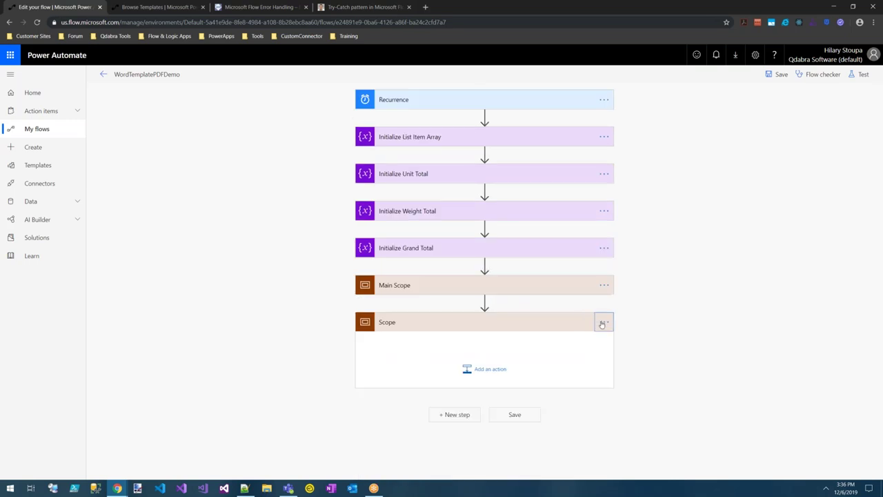
{"action": "left_click", "coordinate": [602, 324]}
{"action": "left_click", "coordinate": [628, 334]}
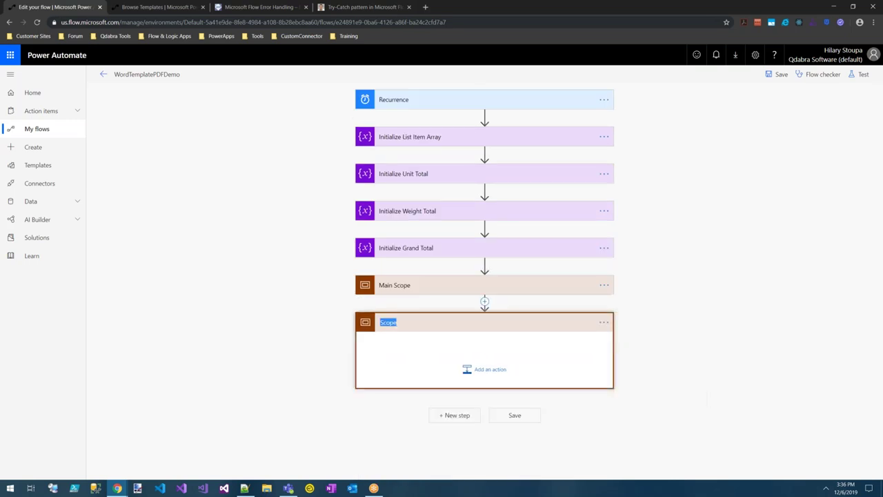
{"action": "type", "text": "En"}
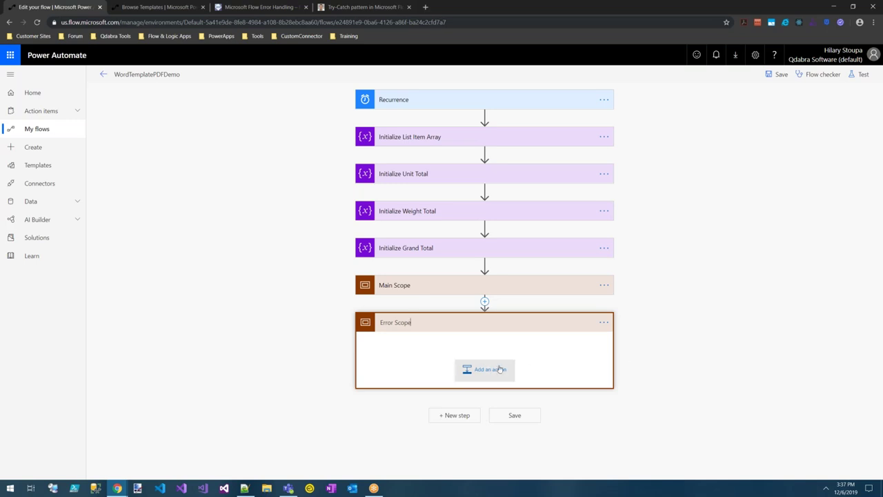
Set Error Scope to run after has failed and has timed out instead of is successful.
{"action": "left_click", "coordinate": [603, 323]}
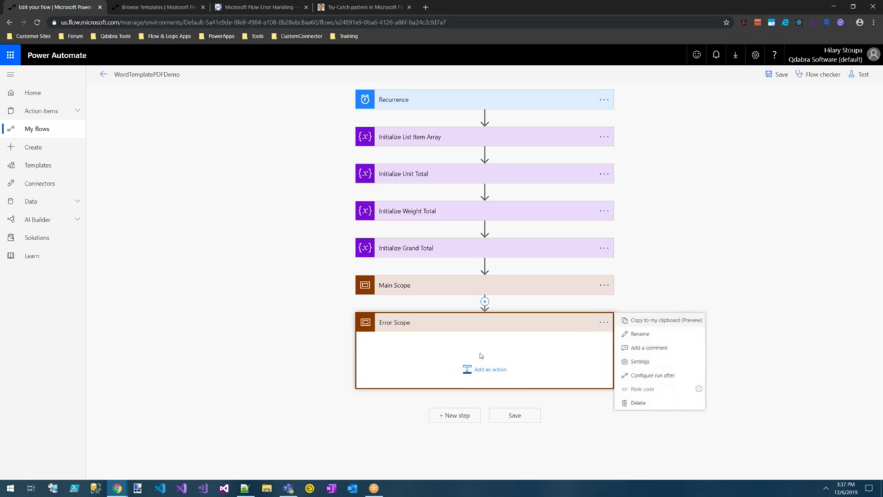
{"action": "left_click", "coordinate": [653, 375]}
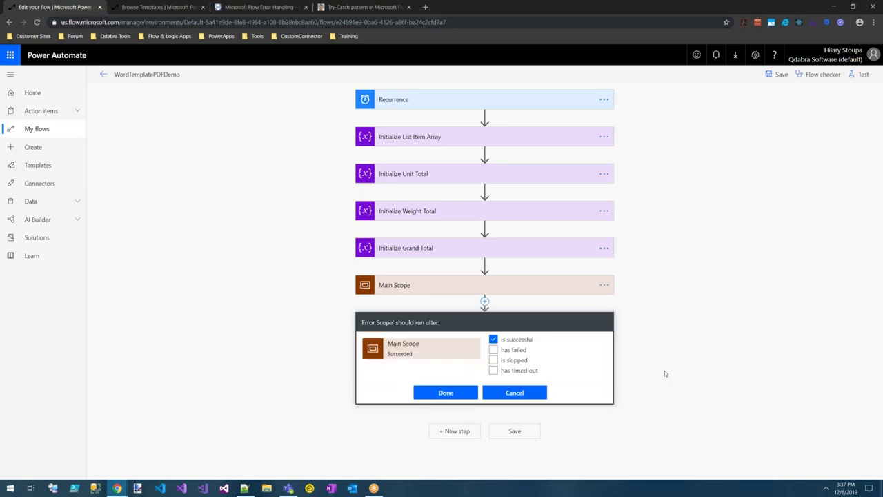
{"action": "left_click", "coordinate": [493, 340]}
{"action": "left_click", "coordinate": [492, 359]}
{"action": "left_click", "coordinate": [493, 360]}
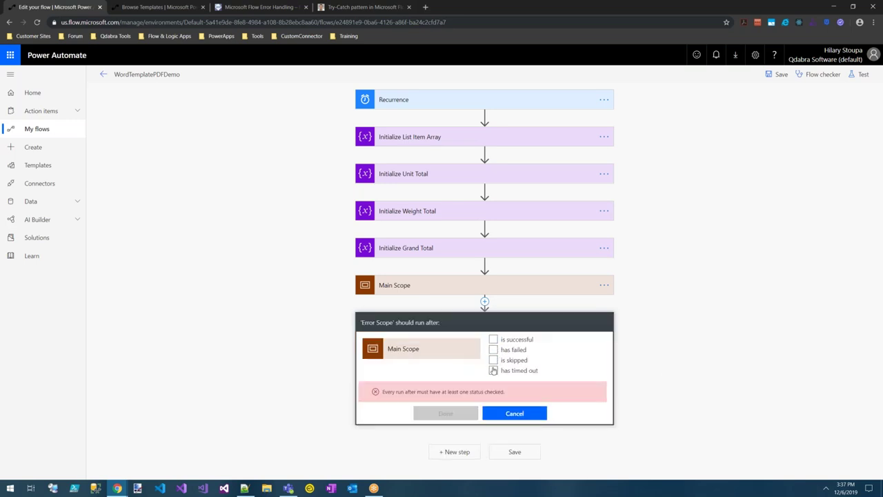
{"action": "left_click", "coordinate": [493, 370]}
{"action": "left_click", "coordinate": [493, 350]}
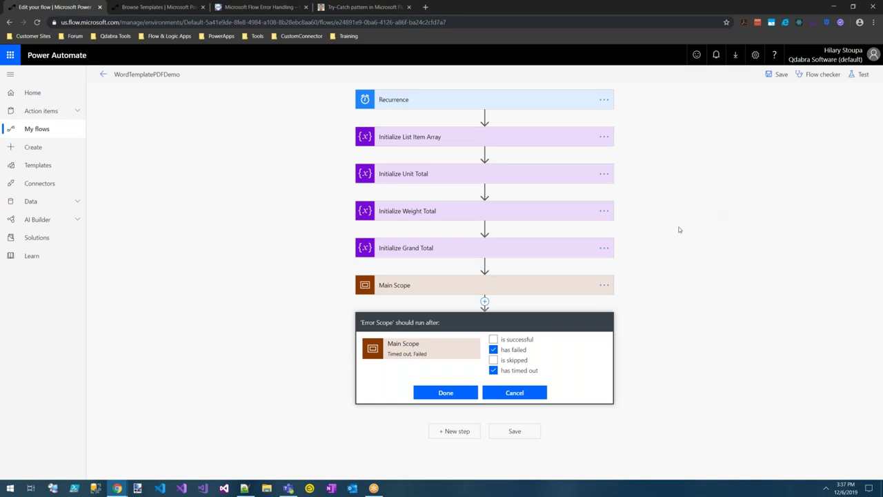
{"action": "left_click", "coordinate": [517, 393]}
Redo Error Scope's run-after settings so only has failed and has timed out remain.
{"action": "left_click", "coordinate": [603, 323]}
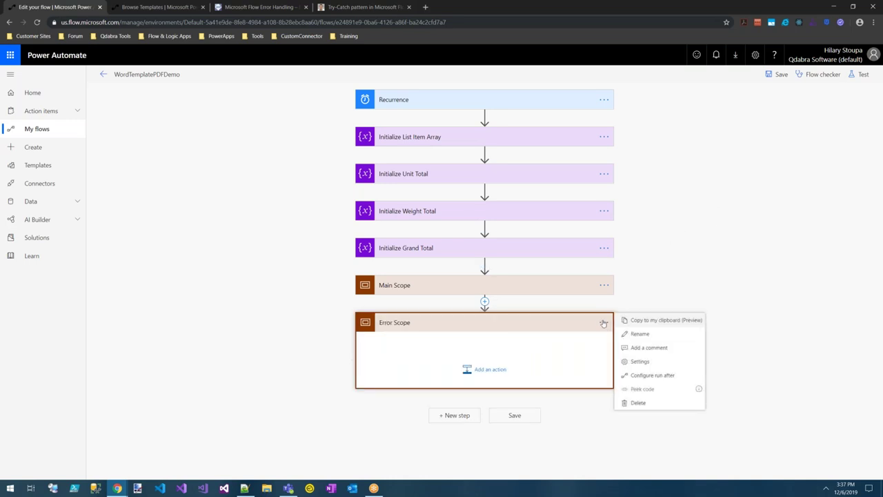
{"action": "left_click", "coordinate": [647, 378]}
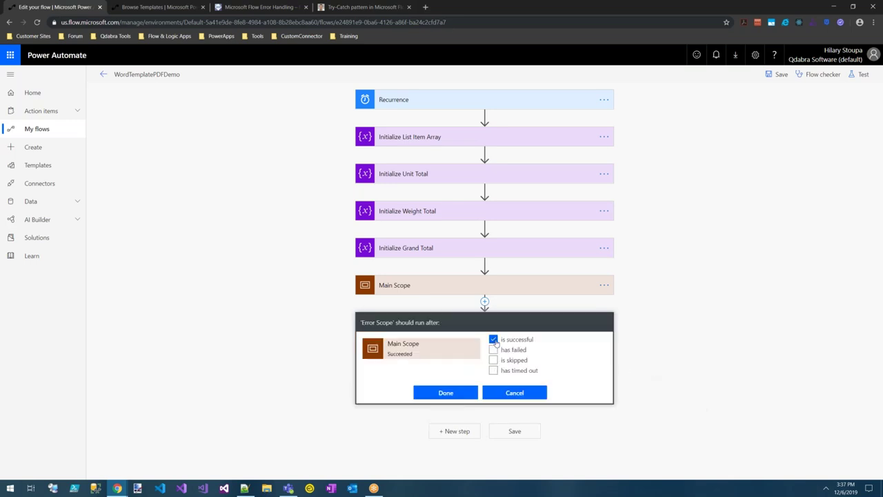
{"action": "left_click", "coordinate": [494, 340]}
{"action": "left_click", "coordinate": [493, 349]}
{"action": "left_click", "coordinate": [493, 371]}
{"action": "left_click", "coordinate": [441, 395]}
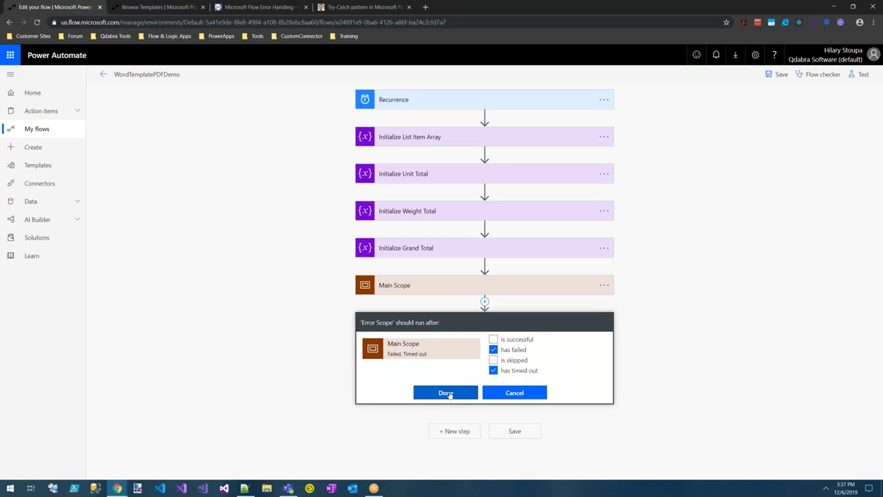
{"action": "left_click", "coordinate": [441, 394]}
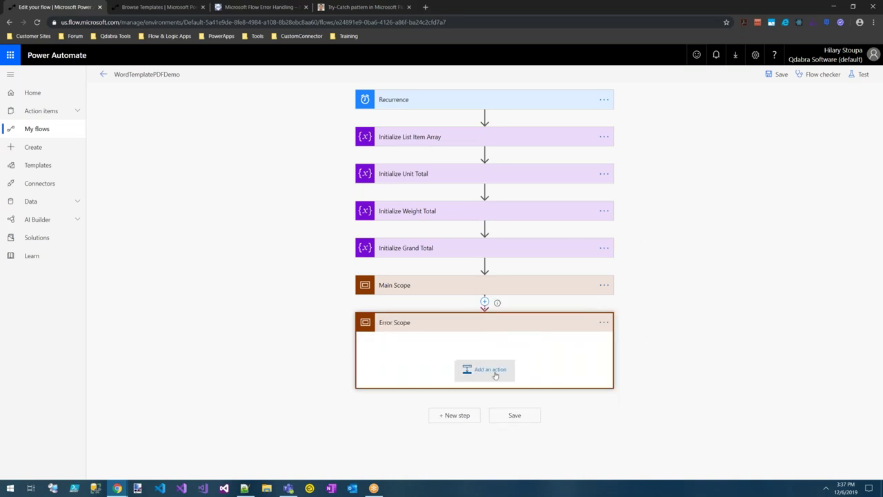
{"action": "left_click", "coordinate": [496, 373]}
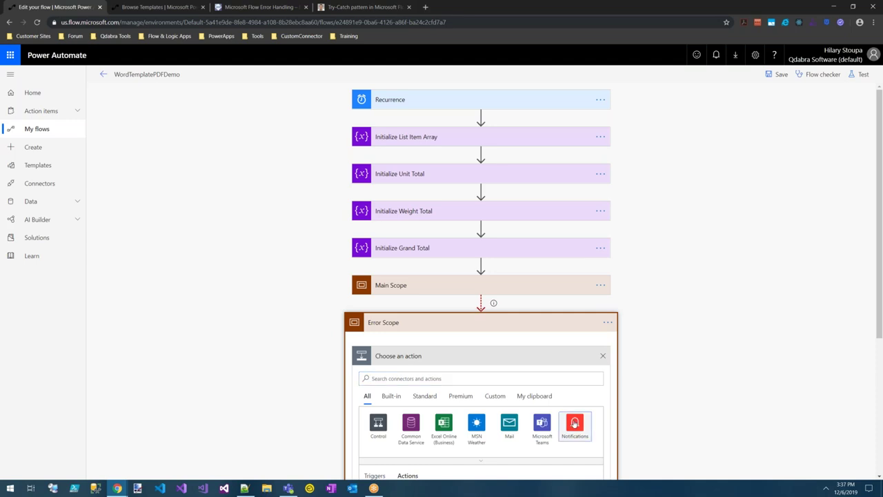
Add a Send me an email notification action to Error Scope with Subject and Body 'Fail'.
{"action": "left_click", "coordinate": [574, 423]}
{"action": "left_click", "coordinate": [416, 445]}
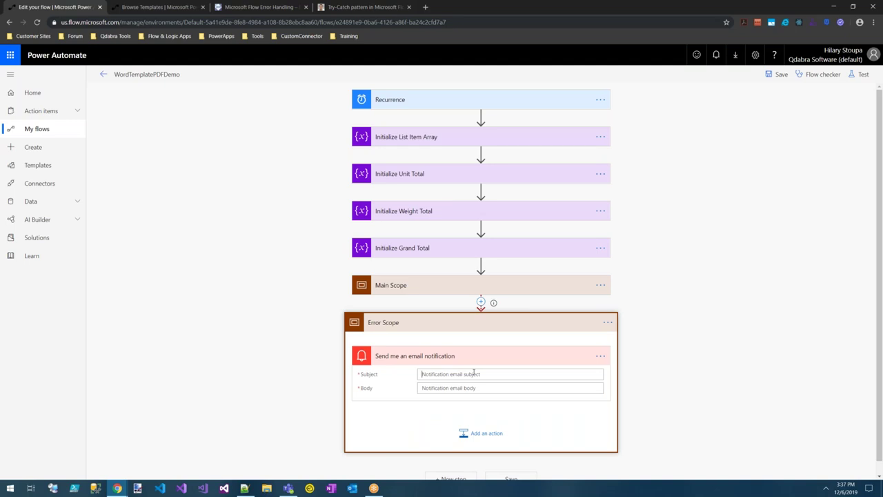
{"action": "left_click", "coordinate": [474, 373]}
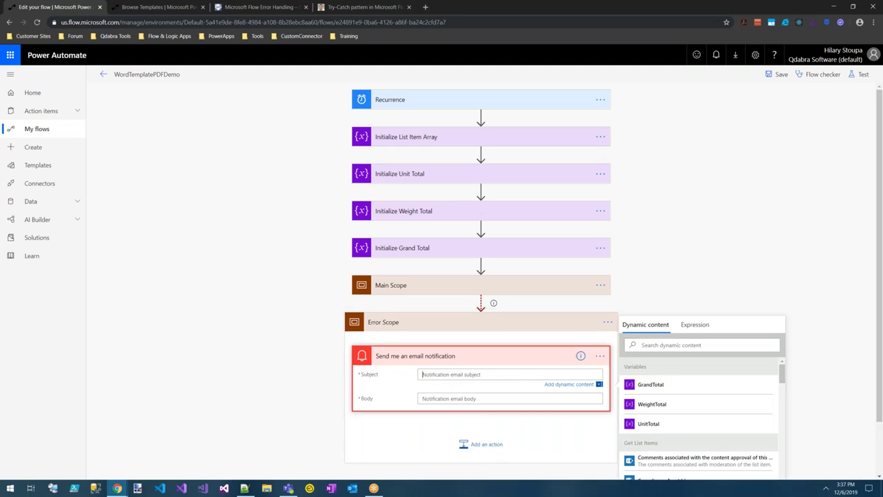
{"action": "type", "text": "Fail"}
{"action": "left_click", "coordinate": [437, 398]}
{"action": "type", "text": "F"}
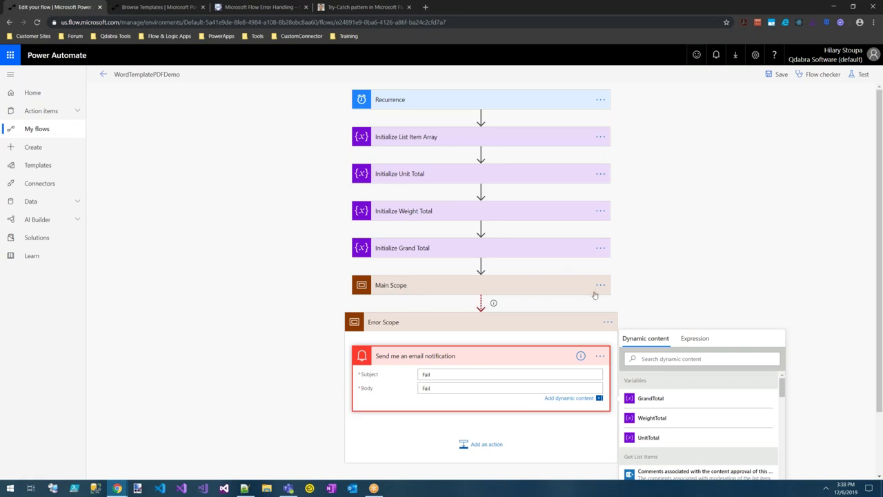
{"action": "left_click", "coordinate": [656, 293]}
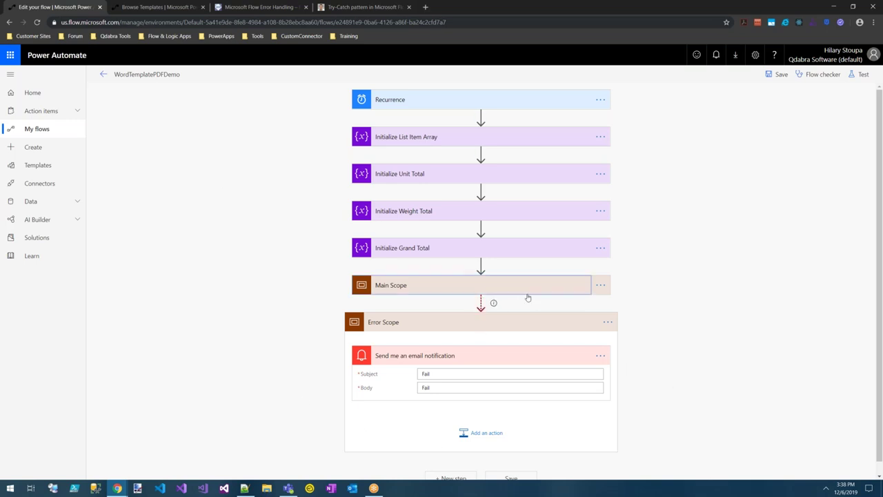
{"action": "left_click", "coordinate": [527, 293]}
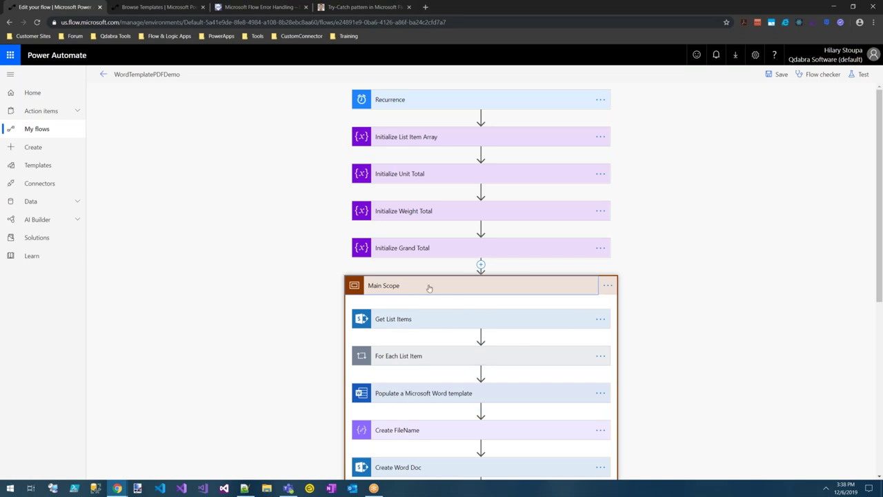
{"action": "left_click", "coordinate": [445, 286]}
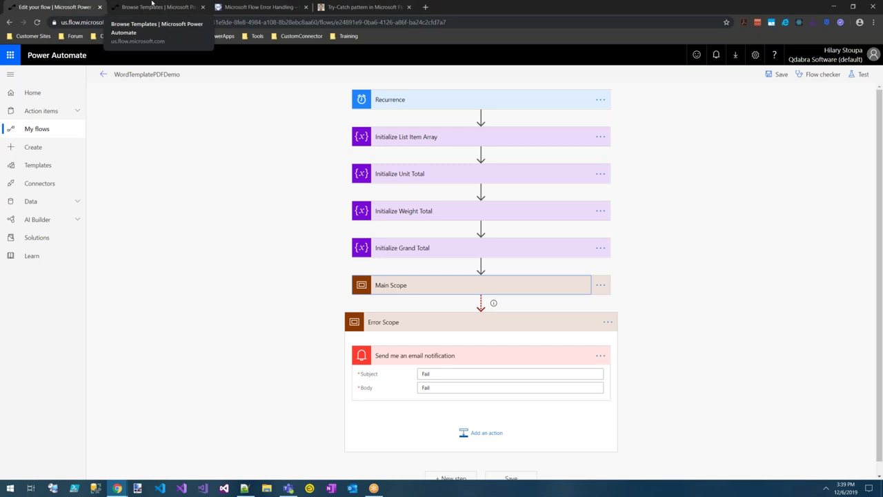
Create a flow from the Try, Catch and Finally Template in the other tab.
{"action": "left_click", "coordinate": [153, 7]}
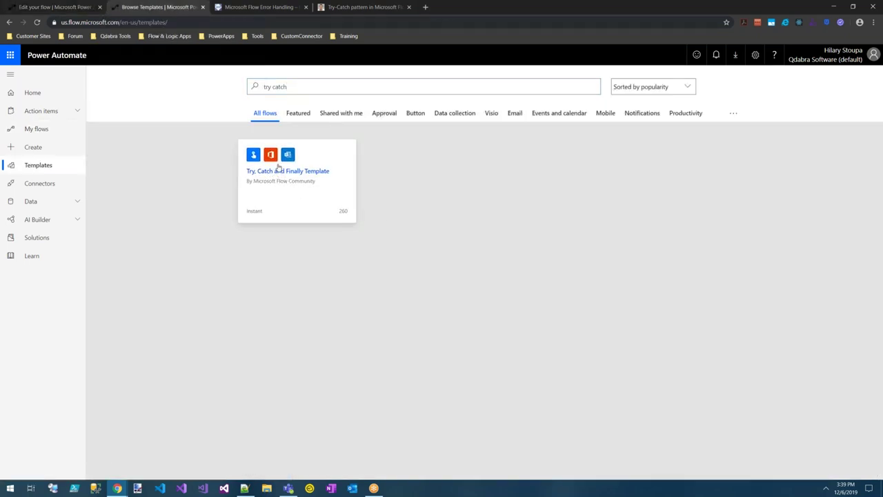
{"action": "left_click", "coordinate": [281, 171]}
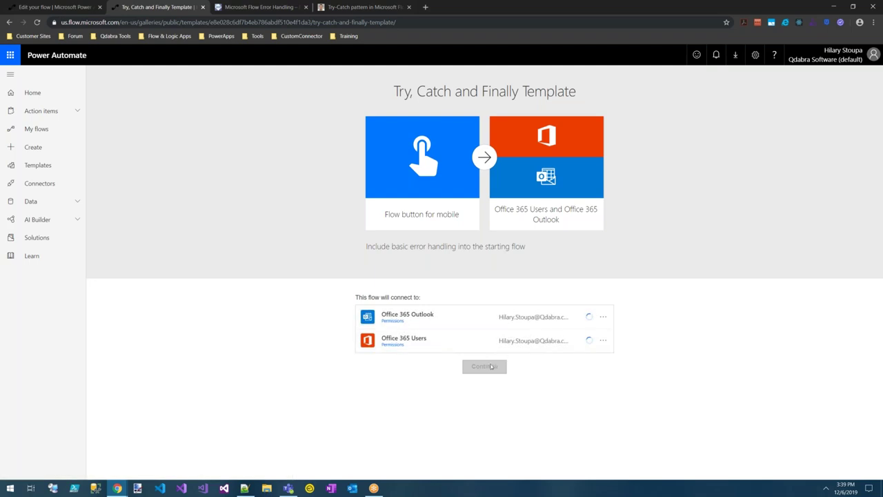
{"action": "left_click", "coordinate": [481, 372]}
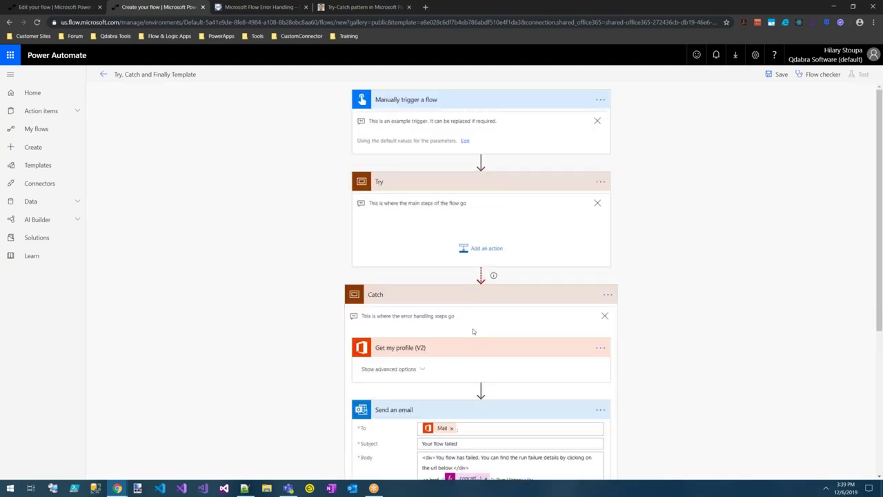
{"action": "scroll", "coordinate": [472, 328], "scroll_direction": "down", "scroll_amount": 3}
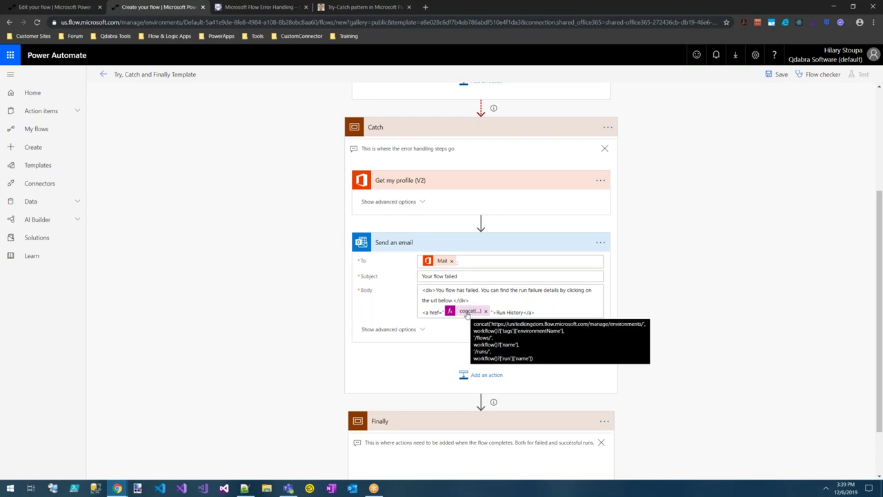
Select the template's run-history concat expression and return to WordTemplatePDFDemo.
{"action": "left_click", "coordinate": [468, 311]}
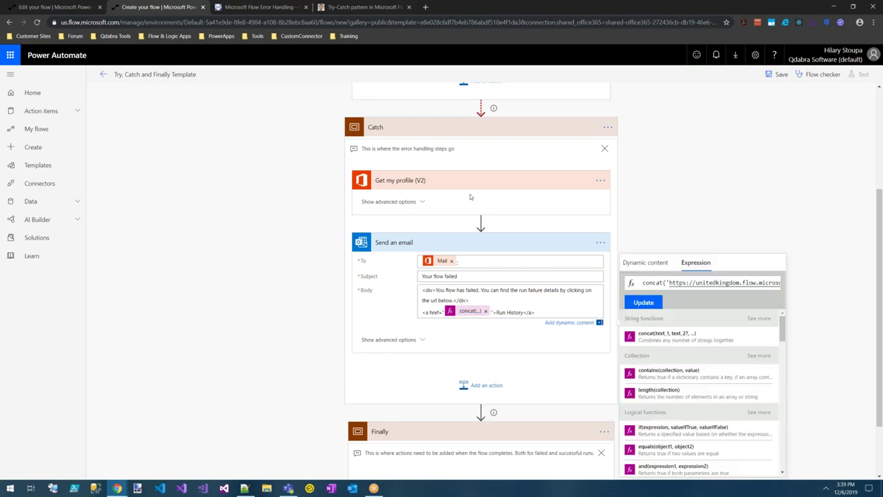
{"action": "key", "text": "ctrl+a"}
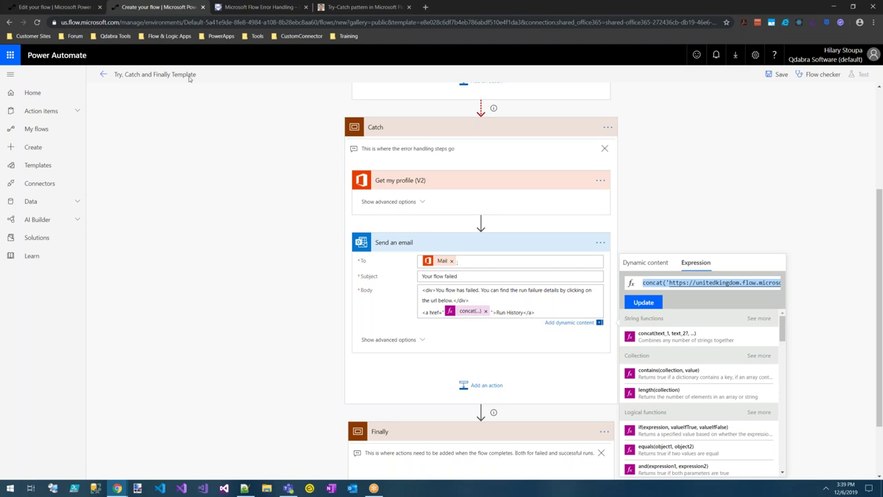
{"action": "left_click", "coordinate": [56, 9]}
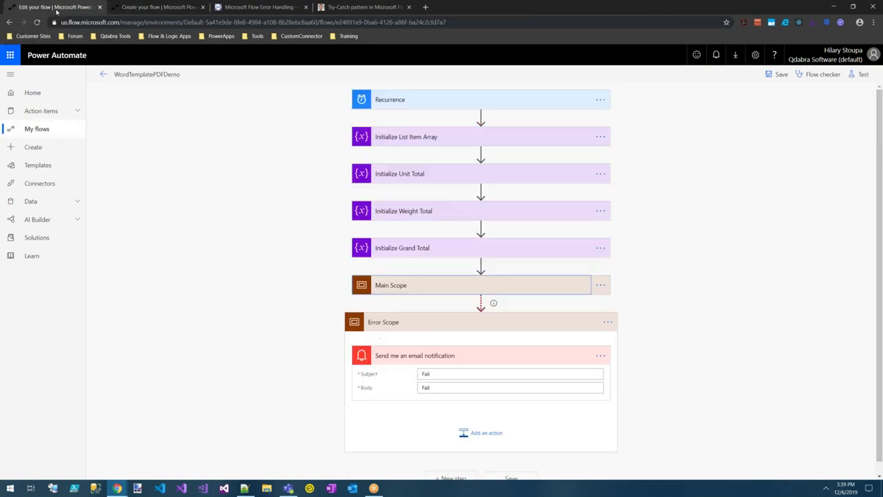
Copy the template's Run History link line and delete the old email notification step.
{"action": "left_click", "coordinate": [174, 8]}
{"action": "triple_click", "coordinate": [535, 312]}
{"action": "key", "text": "ctrl+c"}
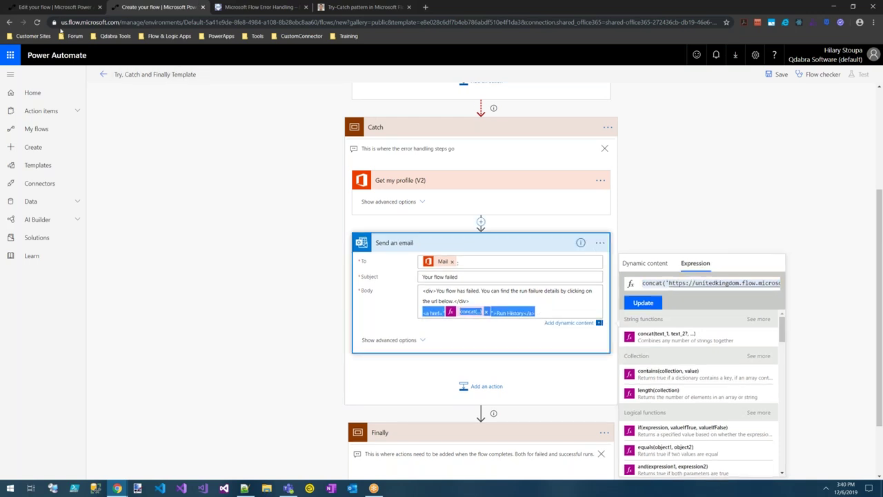
{"action": "left_click", "coordinate": [70, 6]}
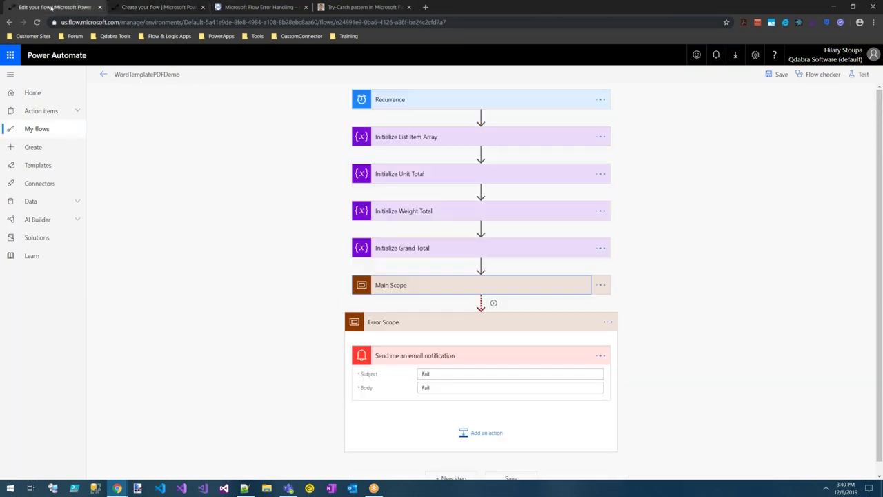
{"action": "left_click", "coordinate": [443, 388]}
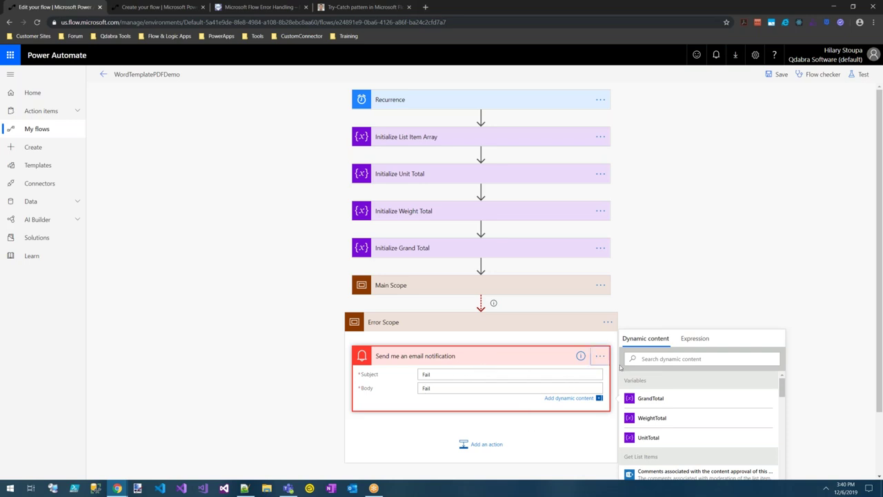
{"action": "left_click", "coordinate": [613, 368]}
{"action": "left_click", "coordinate": [599, 356]}
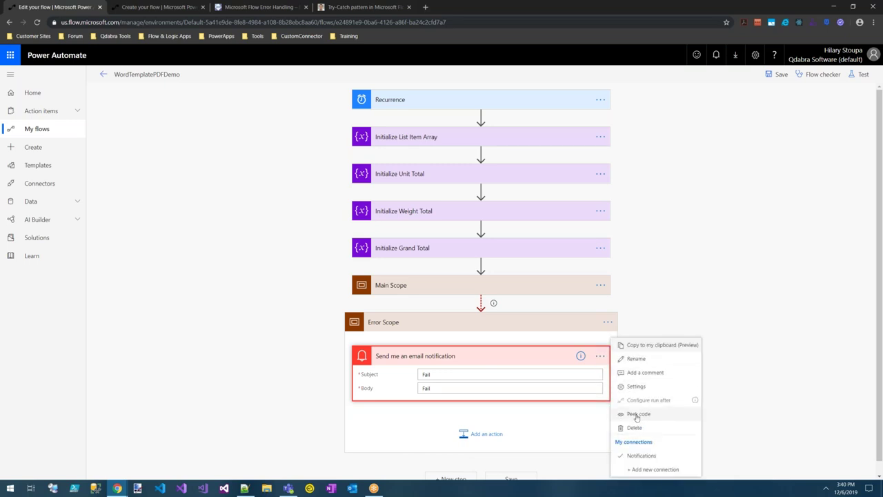
{"action": "left_click", "coordinate": [613, 420]}
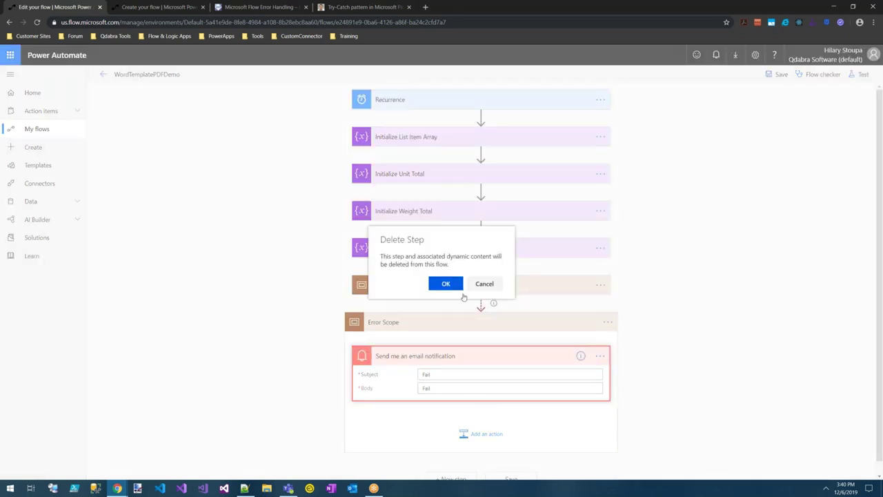
{"action": "left_click", "coordinate": [438, 283]}
Add a Mail 'Send an email notification (V3)' action with the Run History link pasted into its body.
{"action": "left_click", "coordinate": [481, 370]}
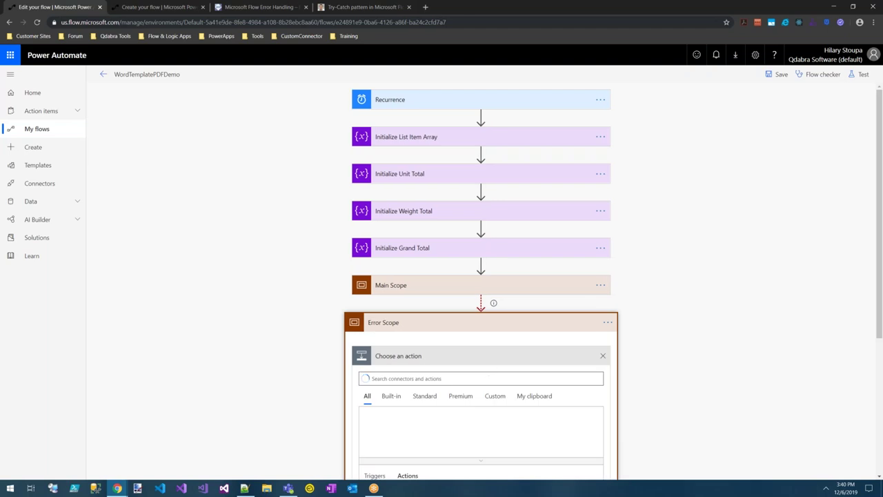
{"action": "left_click", "coordinate": [508, 429]}
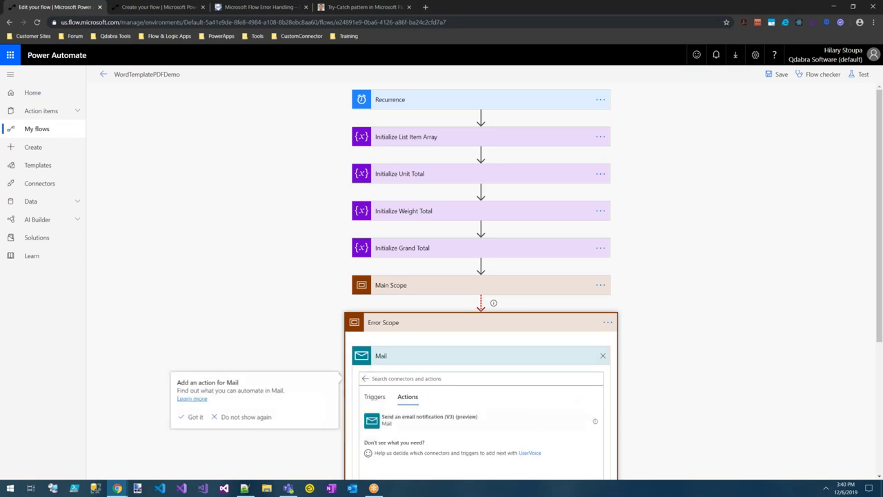
{"action": "left_click", "coordinate": [530, 419]}
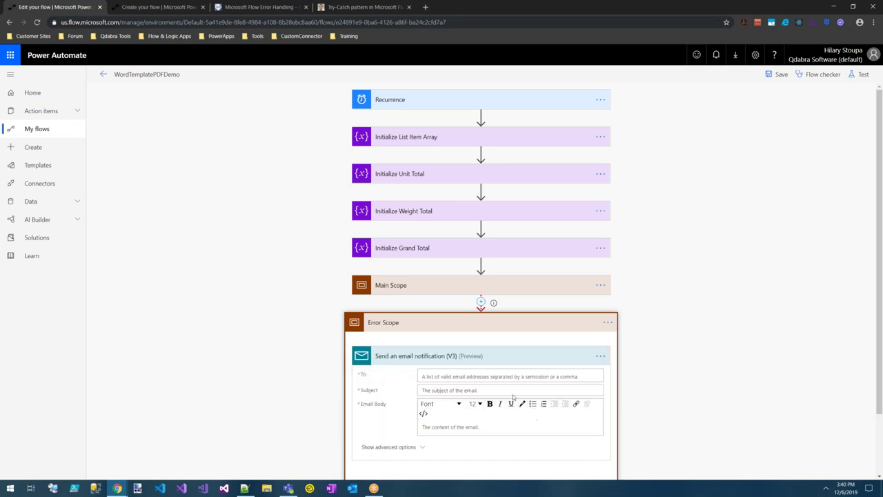
{"action": "left_click", "coordinate": [478, 427]}
{"action": "key", "text": "ctrl+v"}
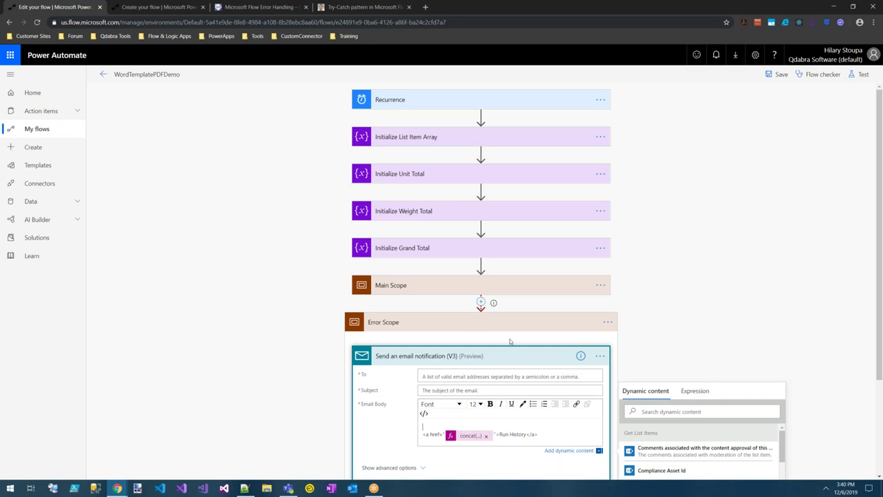
Set the recipient to the user's email address and the Subject to 'Flow Failed'.
{"action": "left_click", "coordinate": [522, 376]}
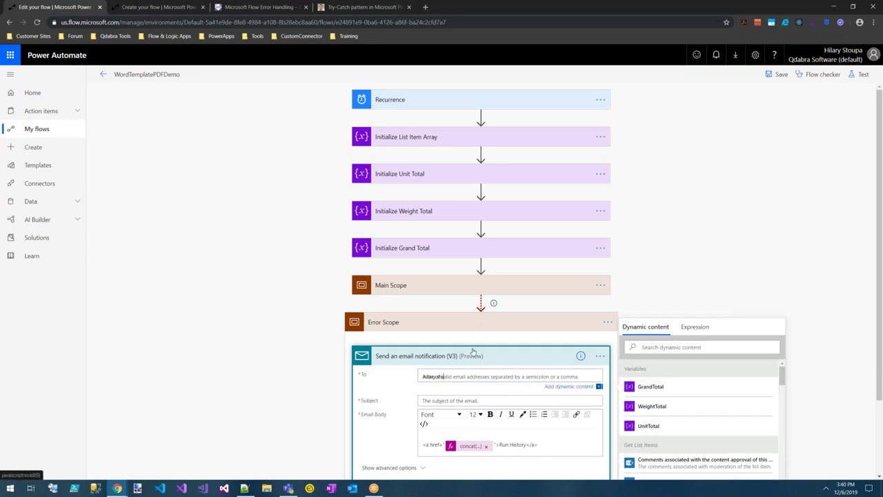
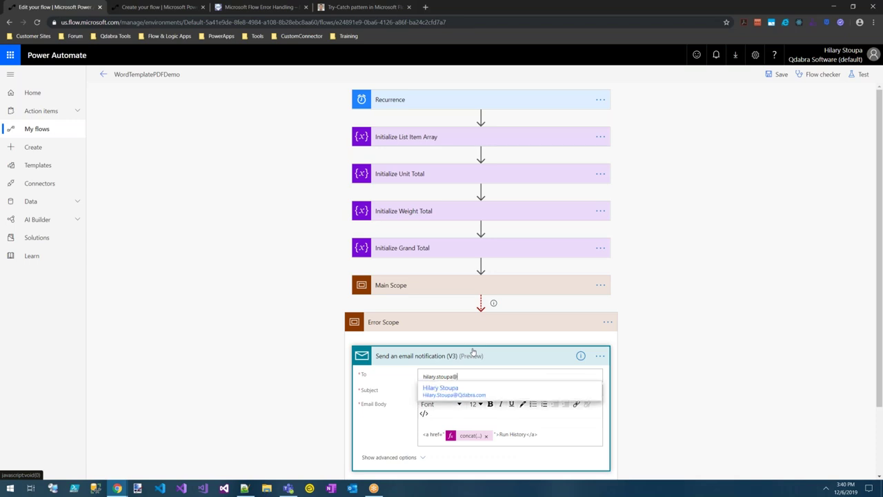
{"action": "left_click", "coordinate": [442, 390]}
{"action": "left_click", "coordinate": [461, 387]}
{"action": "type", "text": "f"}
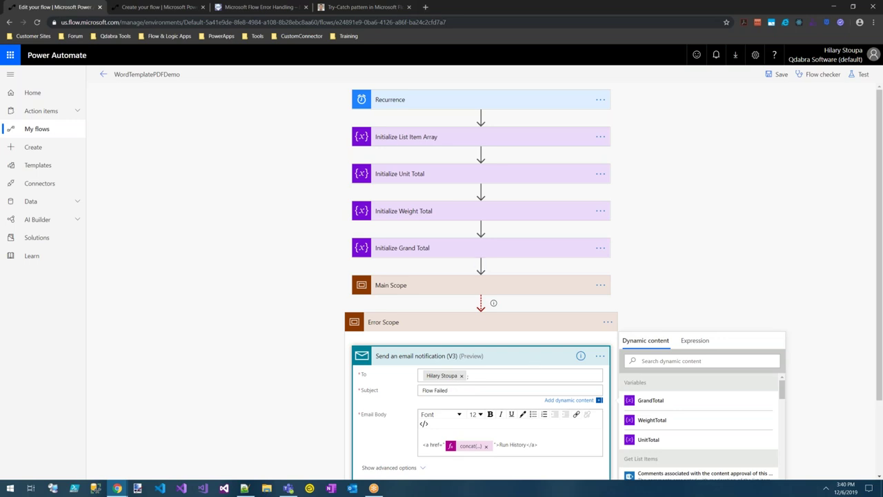
Delete the blank line above the Run History link in the Email Body.
{"action": "left_click", "coordinate": [464, 448]}
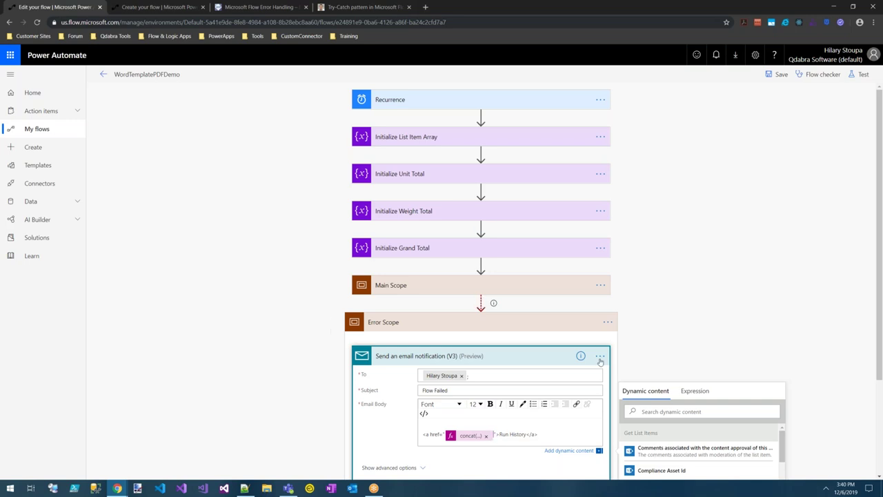
{"action": "left_click", "coordinate": [695, 392]}
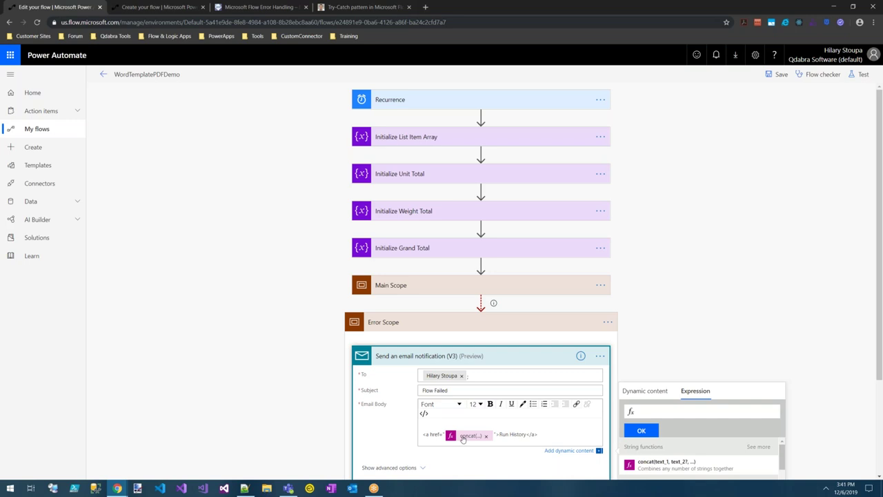
{"action": "scroll", "coordinate": [680, 310], "scroll_direction": "down", "scroll_amount": 1}
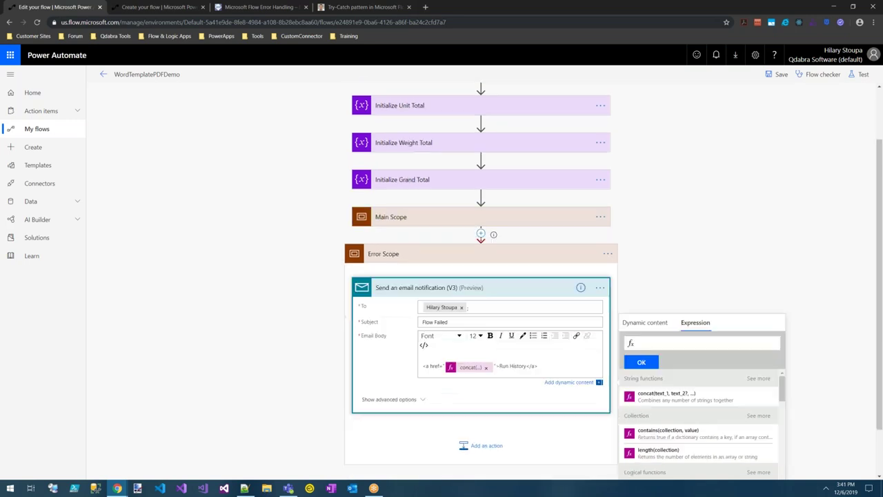
{"action": "scroll", "coordinate": [493, 315], "scroll_direction": "down", "scroll_amount": 1}
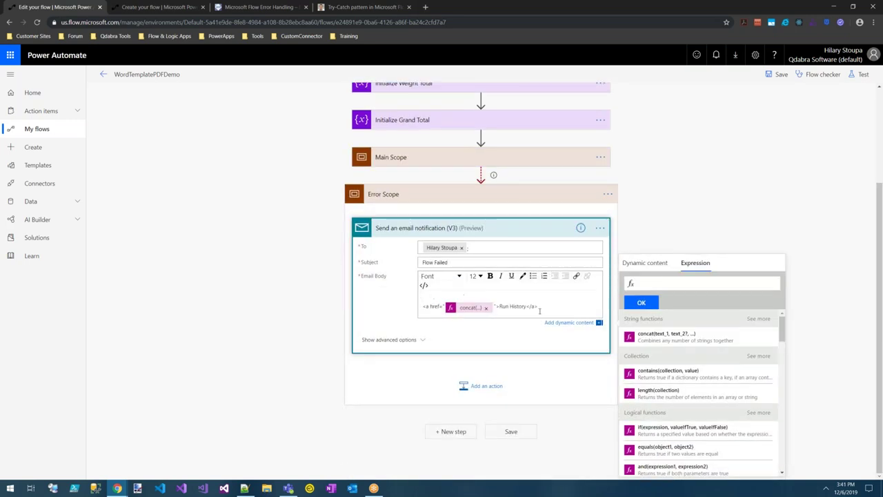
{"action": "key", "text": "BackSpace"}
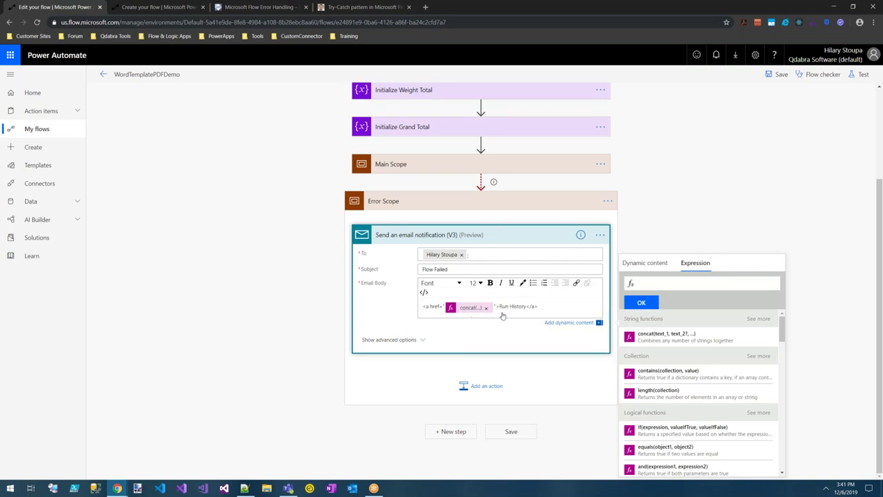
{"action": "left_click", "coordinate": [510, 204]}
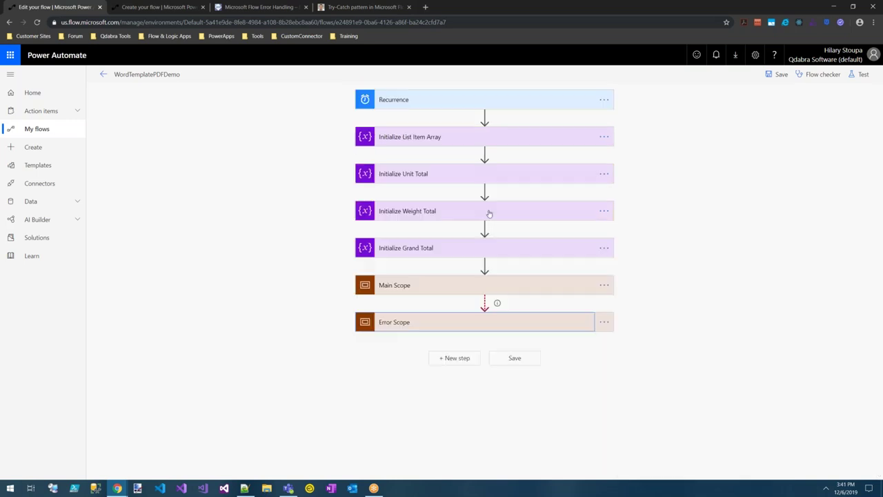
{"action": "left_click", "coordinate": [467, 322]}
{"action": "left_click", "coordinate": [460, 430]}
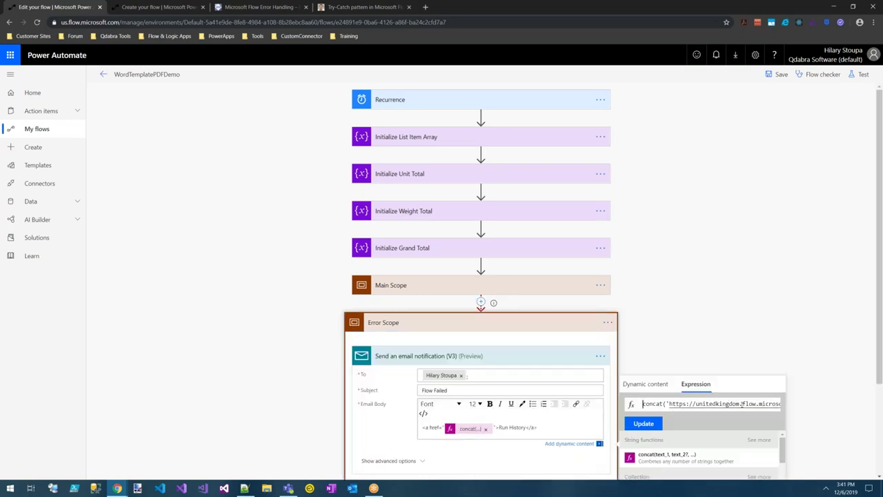
{"action": "left_click_drag", "start_coordinate": [743, 404], "coordinate": [701, 405]}
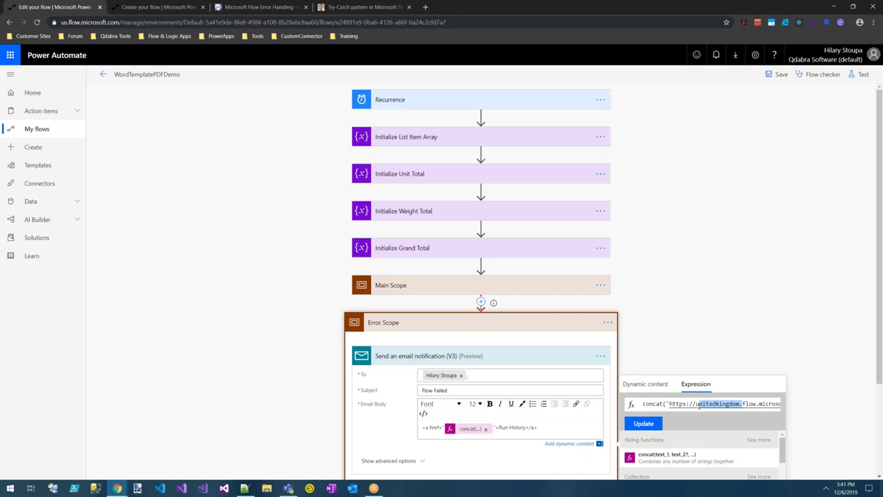
{"action": "key", "text": "BackSpace"}
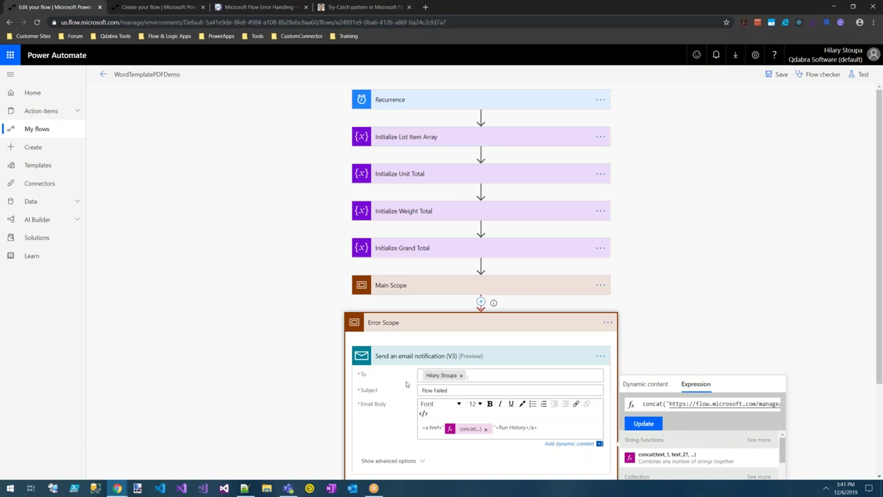
{"action": "left_click", "coordinate": [652, 300]}
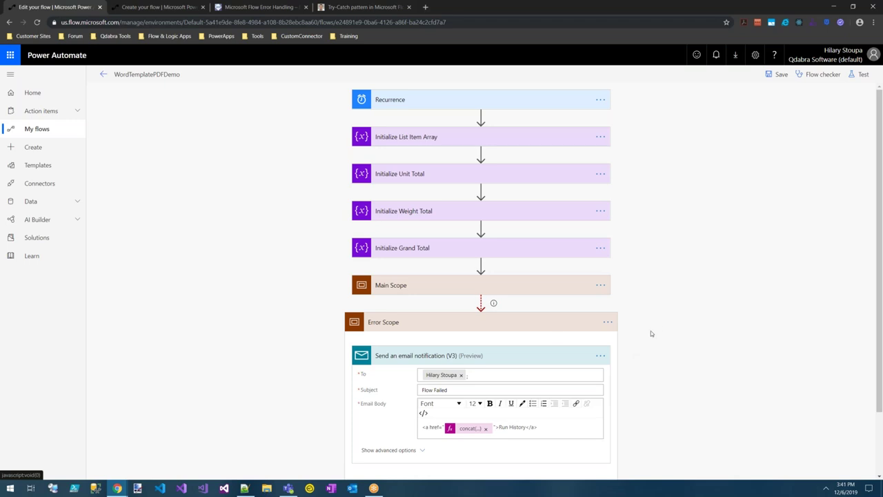
Change Get List Items' List Name from InvProduct to the custom value 'Not a Real List'.
{"action": "left_click", "coordinate": [430, 290]}
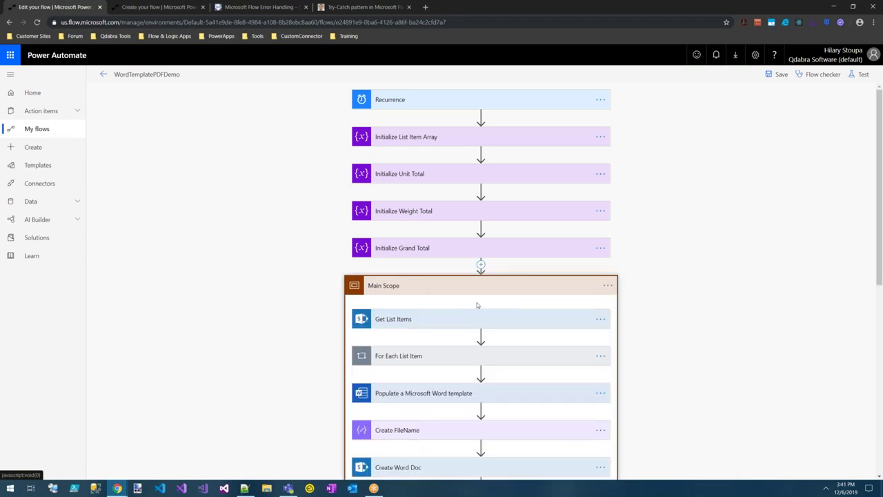
{"action": "left_click", "coordinate": [584, 326]}
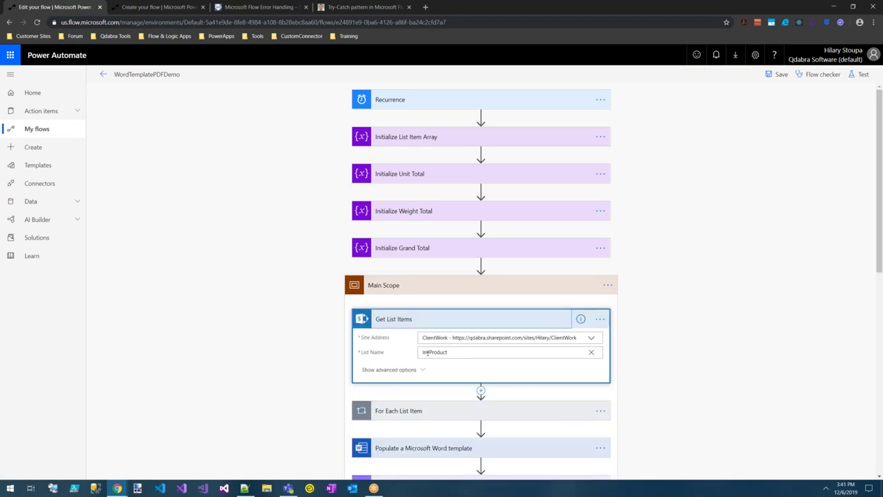
{"action": "left_click_drag", "start_coordinate": [457, 355], "coordinate": [418, 354]}
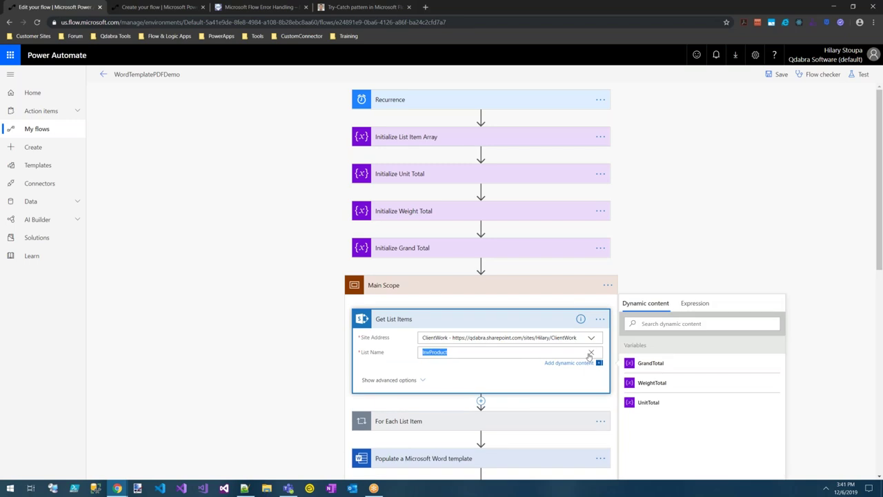
{"action": "left_click", "coordinate": [590, 352]}
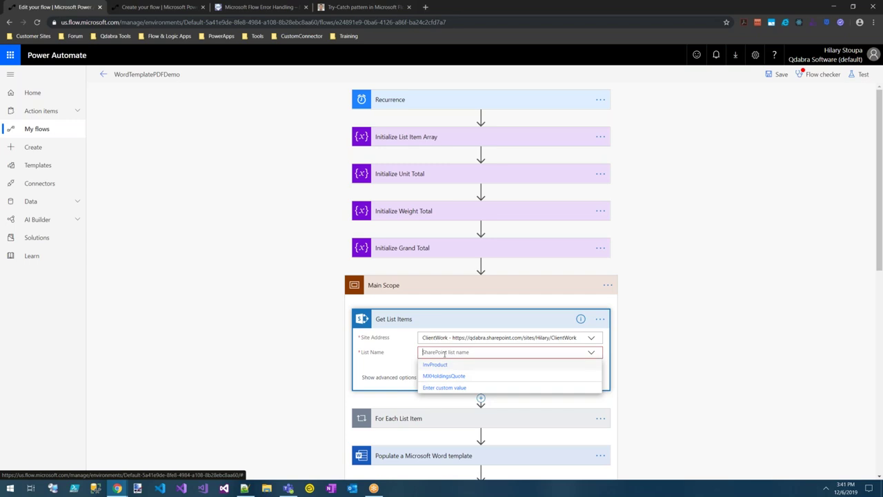
{"action": "left_click", "coordinate": [444, 388]}
{"action": "type", "text": "TEST"}
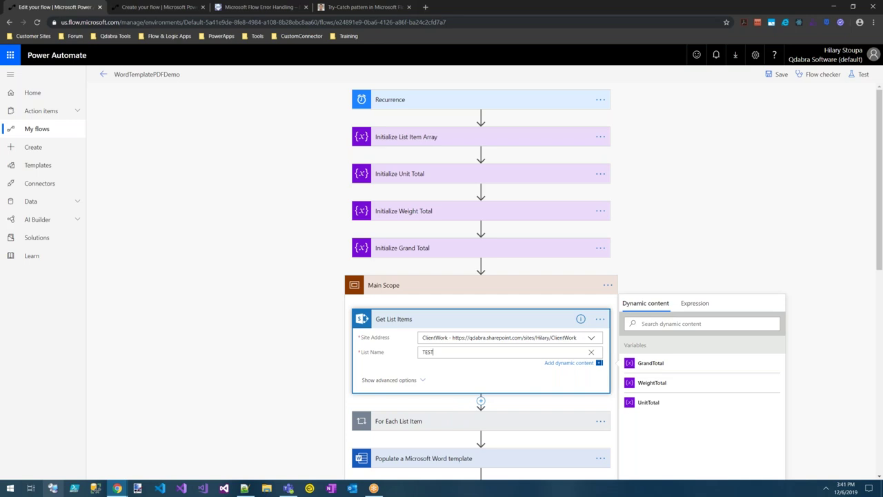
{"action": "key", "text": "BackSpace"}
{"action": "key", "text": "BackSpace"}
{"action": "key", "text": "BackSpace"}
{"action": "key", "text": "BackSpace"}
{"action": "type", "text": "N"}
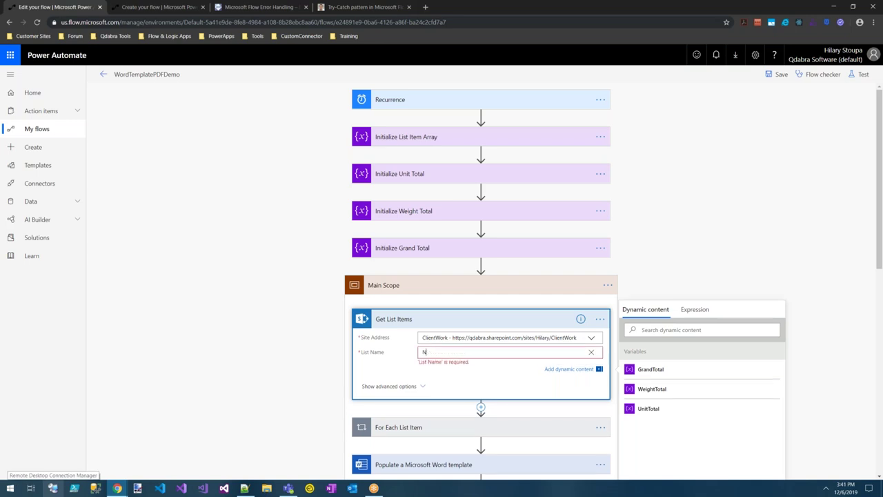
{"action": "type", "text": "ot a Real List"}
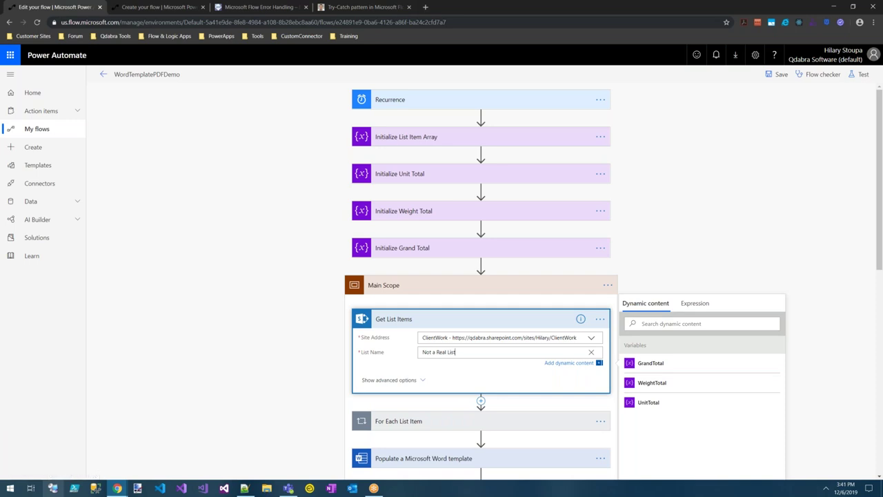
{"action": "left_click", "coordinate": [743, 146]}
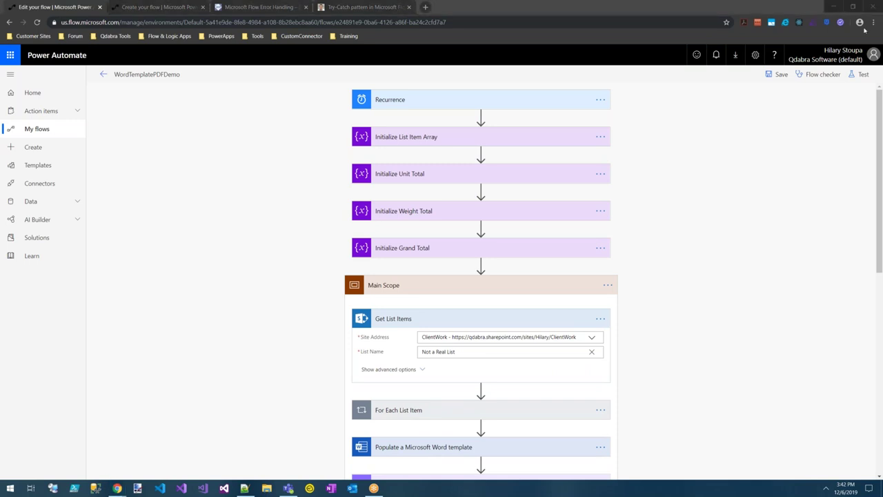
Save the WordTemplatePDFDemo flow and leave the editor for its details page.
{"action": "left_click", "coordinate": [778, 74]}
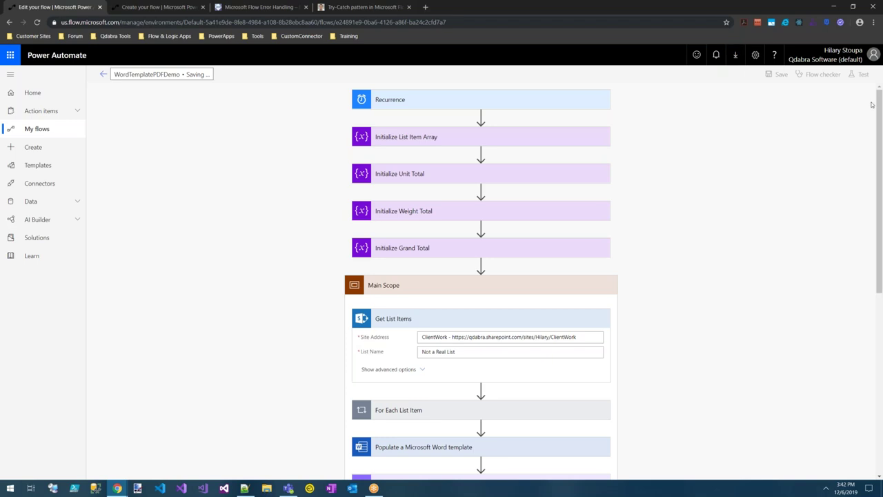
{"action": "left_click", "coordinate": [104, 74]}
{"action": "left_click", "coordinate": [494, 101]}
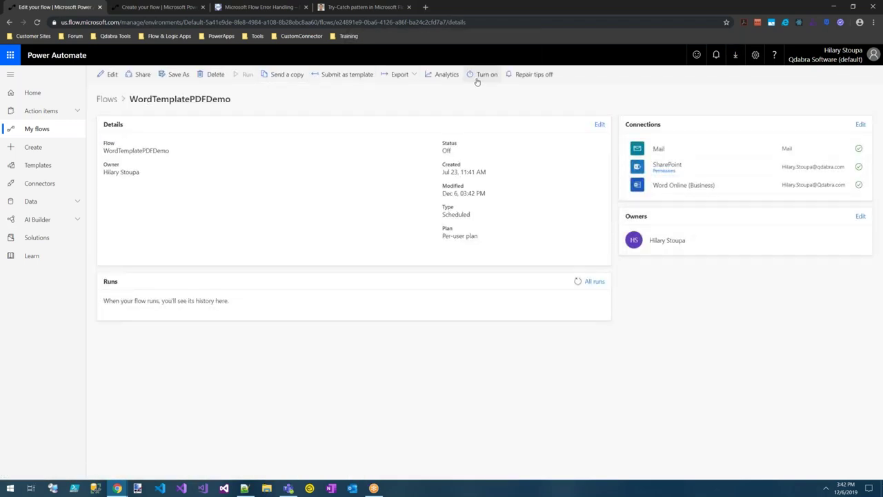
Turn the flow on and start one manual test run.
{"action": "left_click", "coordinate": [483, 74]}
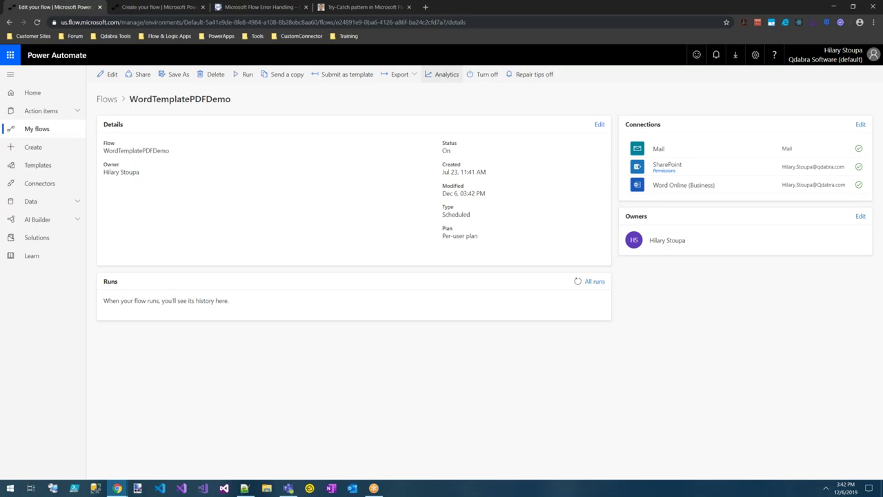
{"action": "left_click", "coordinate": [243, 75]}
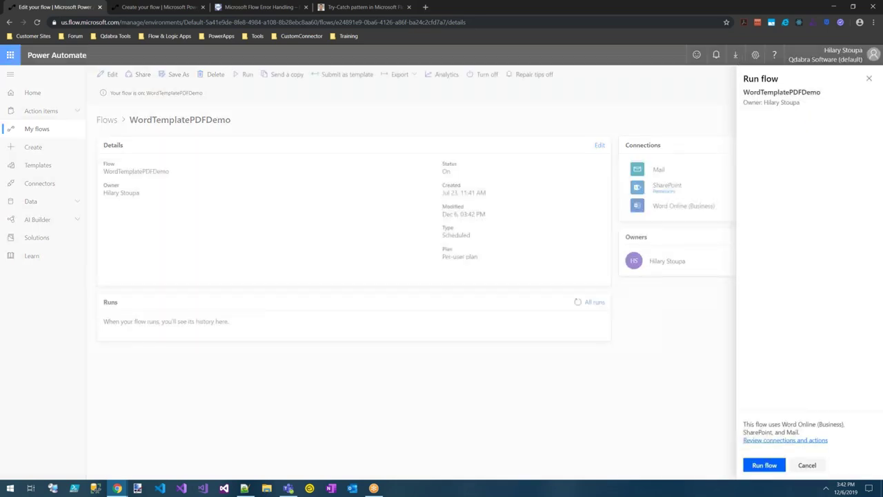
{"action": "left_click", "coordinate": [764, 468]}
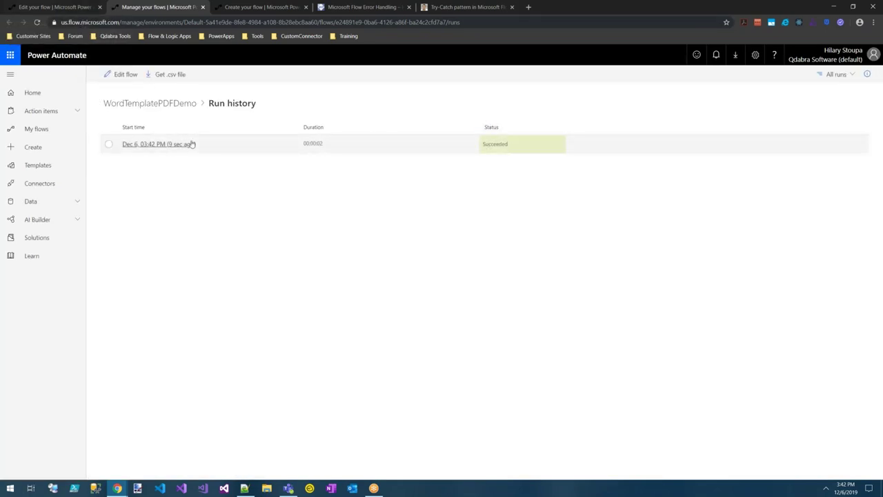
Inspect the latest run: failed Get List Items in Main Scope and the email notification's inputs.
{"action": "left_click", "coordinate": [214, 147]}
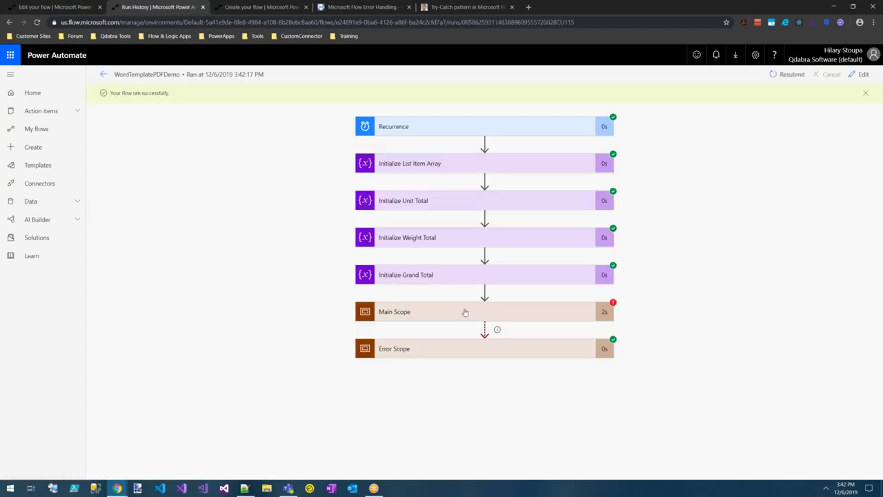
{"action": "left_click", "coordinate": [558, 318]}
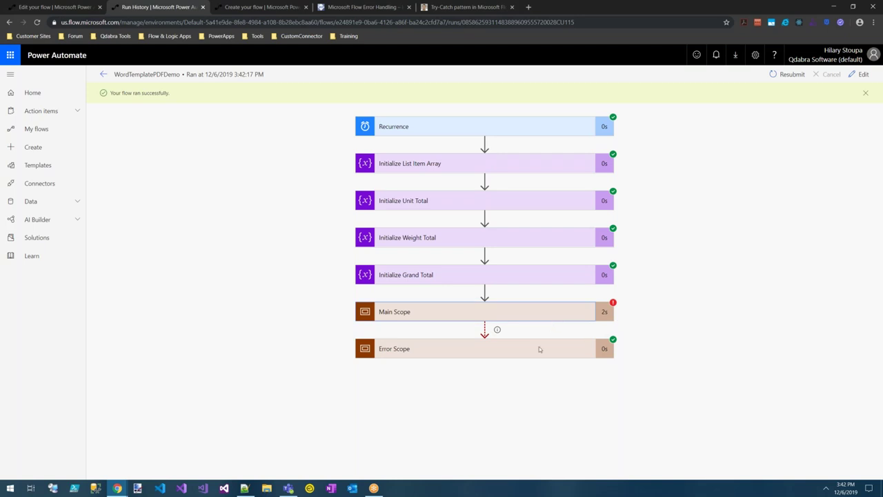
{"action": "scroll", "coordinate": [654, 330], "scroll_direction": "down", "scroll_amount": 3}
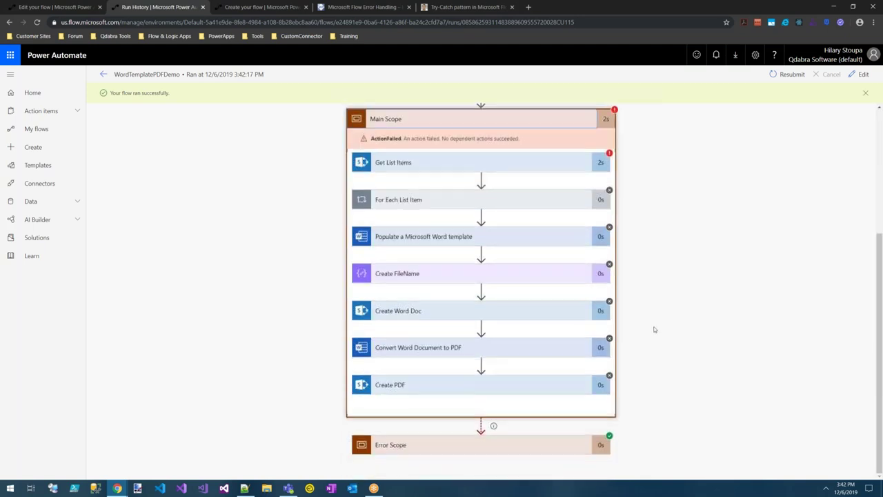
{"action": "left_click", "coordinate": [448, 448]}
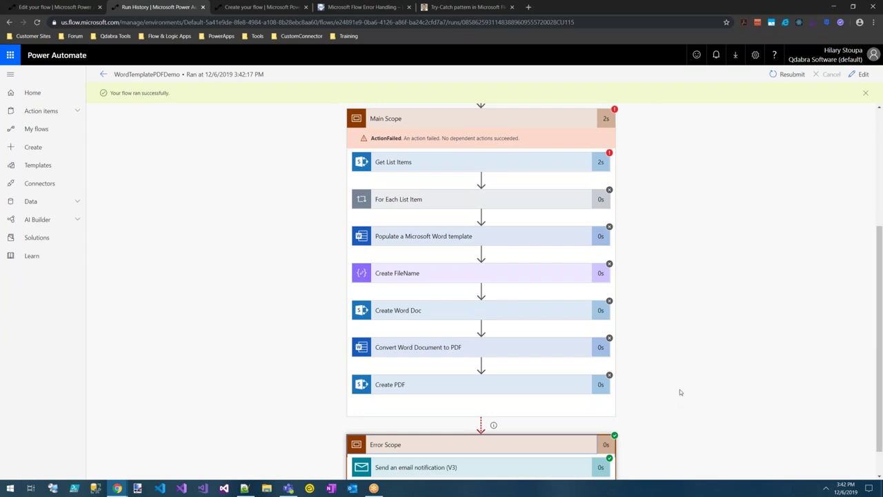
{"action": "scroll", "coordinate": [680, 389], "scroll_direction": "down", "scroll_amount": 1}
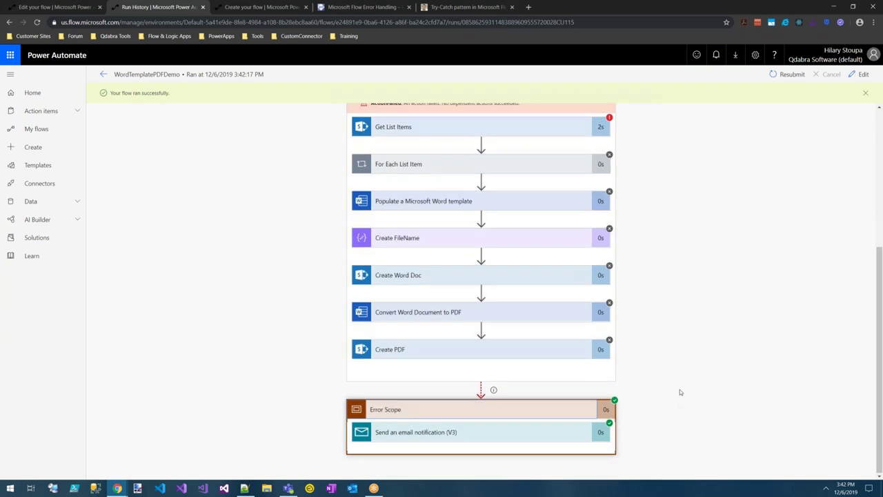
{"action": "left_click", "coordinate": [465, 429]}
{"action": "scroll", "coordinate": [682, 361], "scroll_direction": "down", "scroll_amount": 3}
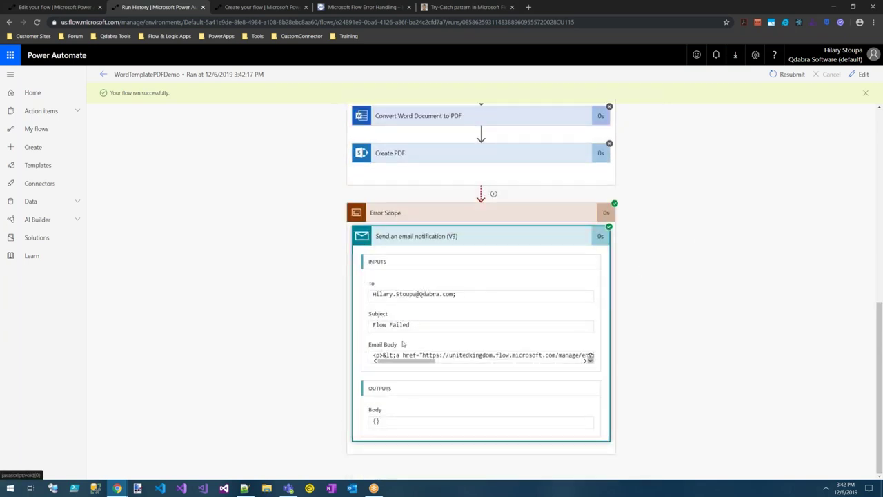
{"action": "left_click_drag", "start_coordinate": [405, 366], "coordinate": [396, 368]}
{"action": "left_click_drag", "start_coordinate": [396, 355], "coordinate": [435, 356]}
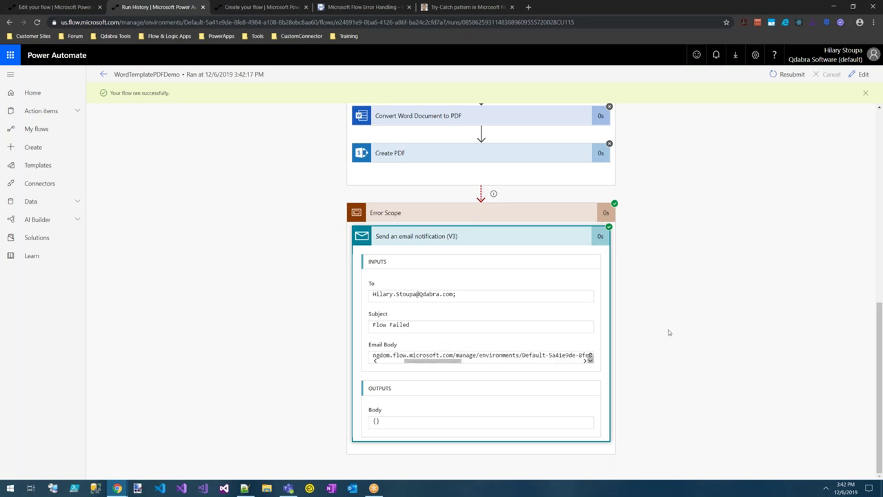
{"action": "left_click", "coordinate": [860, 74]}
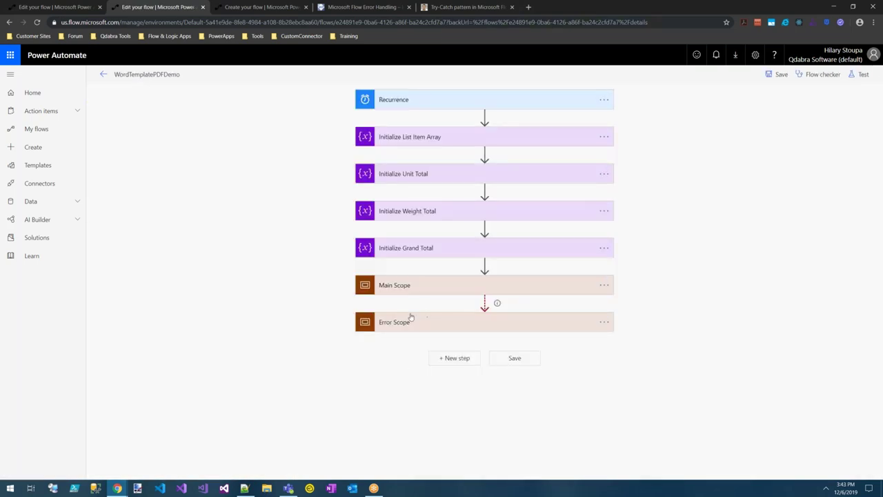
{"action": "left_click", "coordinate": [411, 322]}
{"action": "left_click", "coordinate": [436, 356]}
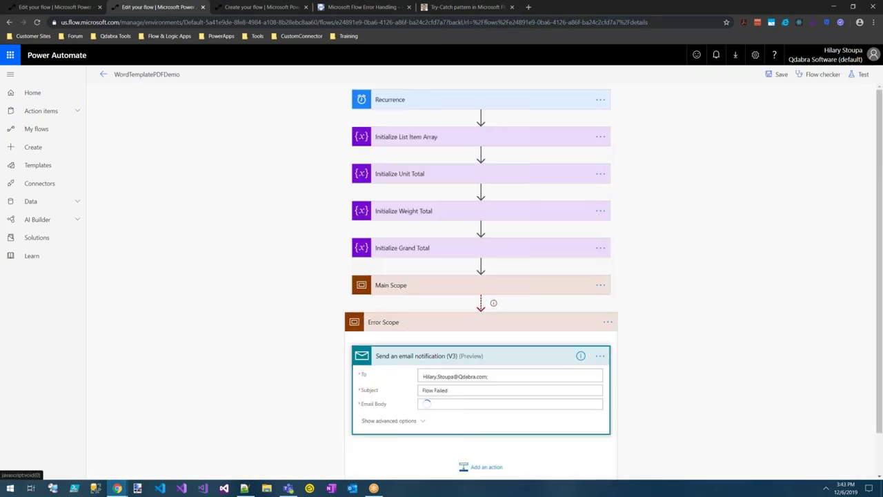
{"action": "left_click_drag", "start_coordinate": [543, 427], "coordinate": [421, 427]}
{"action": "key", "text": "ctrl+c"}
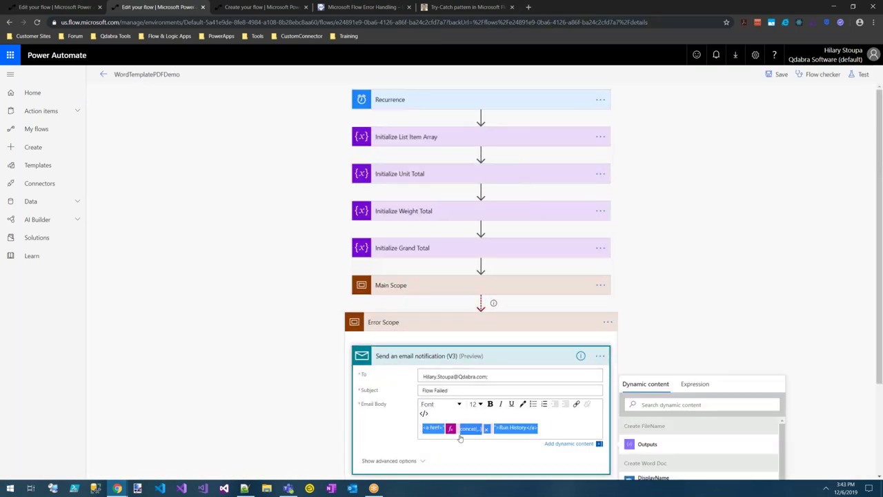
{"action": "key", "text": "Delete"}
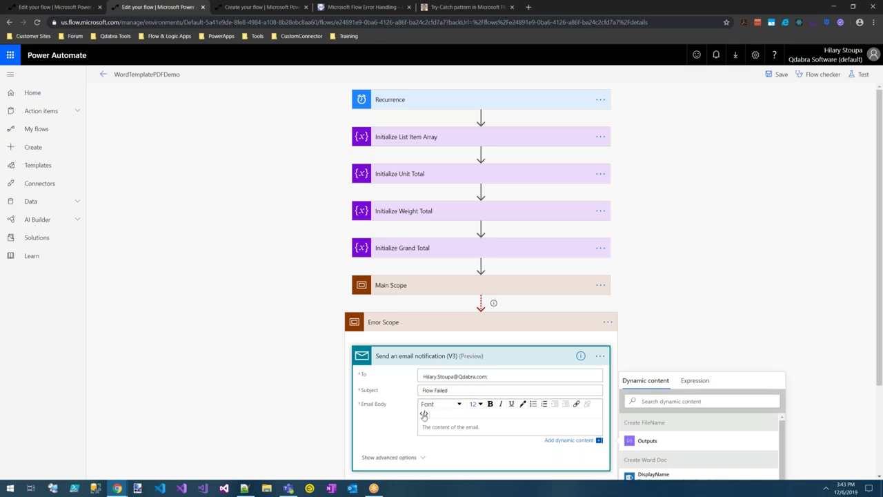
Paste the HTML Run History concat link into the body's code view and save the flow.
{"action": "left_click", "coordinate": [424, 414]}
{"action": "left_click_drag", "start_coordinate": [472, 418], "coordinate": [409, 418]}
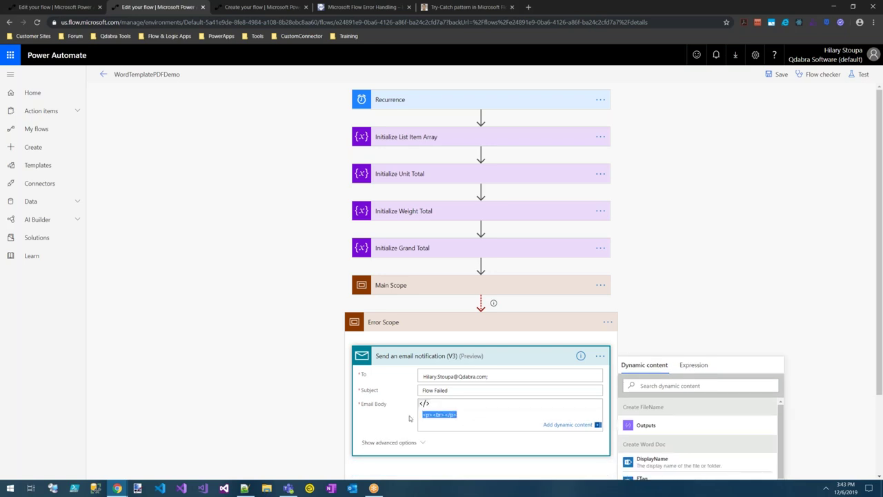
{"action": "key", "text": "ctrl+v"}
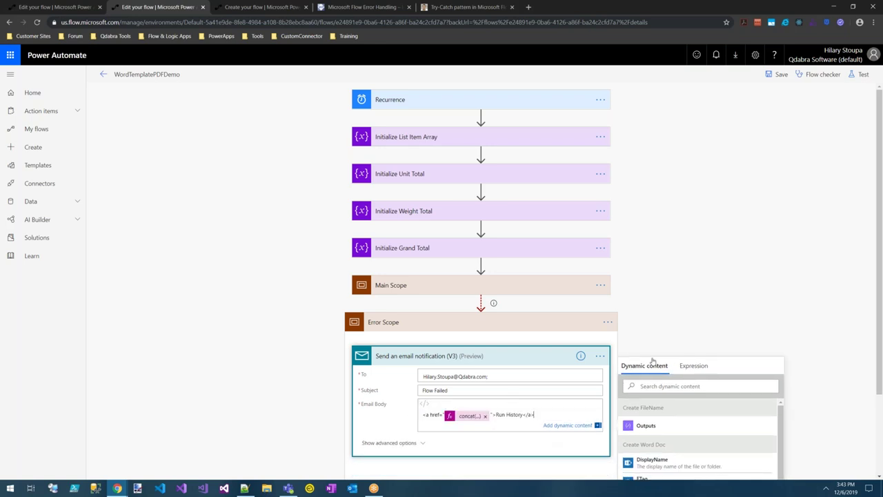
{"action": "left_click", "coordinate": [778, 74]}
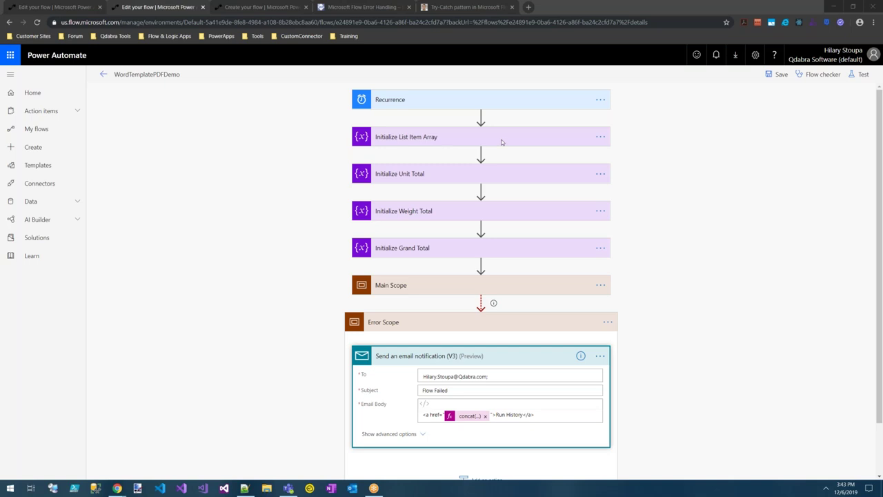
{"action": "key", "text": "alt+Tab"}
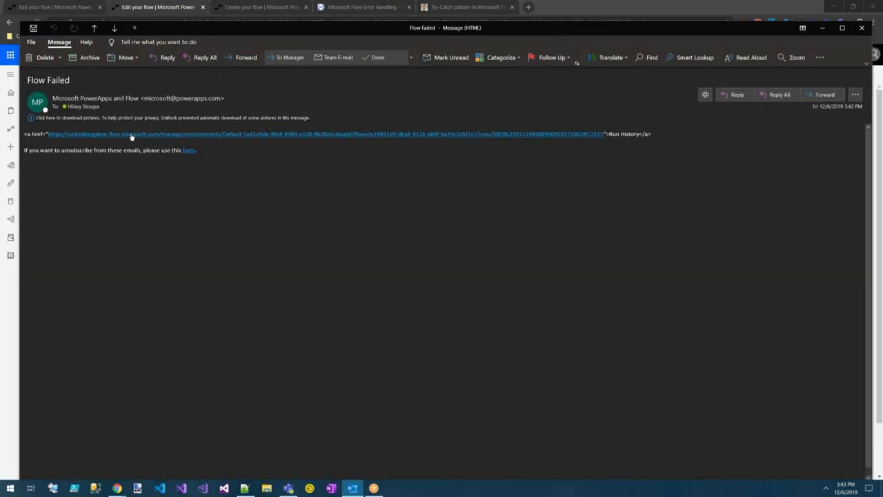
Follow the Run History link in the Flow Failed email to the run's details.
{"action": "left_click", "coordinate": [122, 139]}
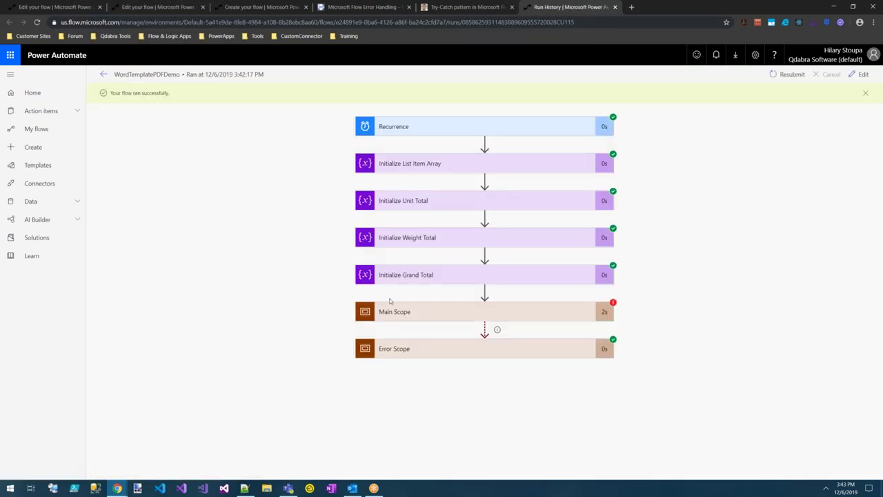
Edit the concat expression so the link uses 'us.' instead of 'unitedkingdom.' and update it.
{"action": "left_click", "coordinate": [137, 8]}
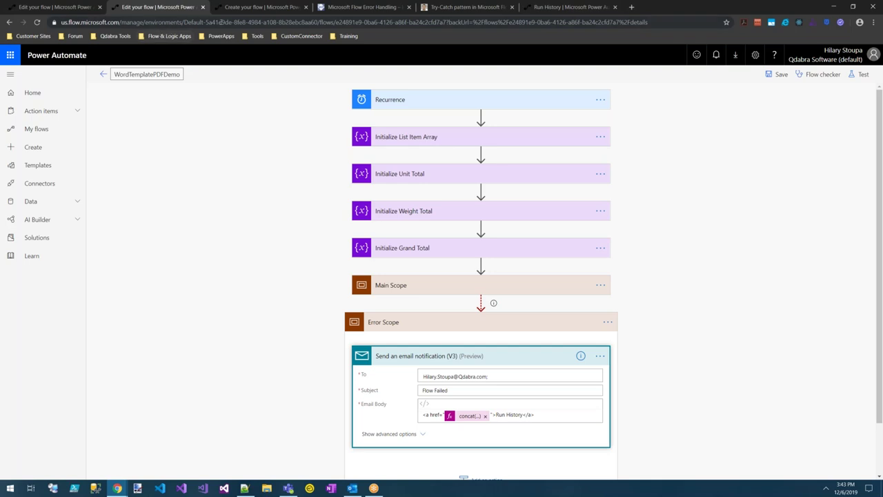
{"action": "left_click", "coordinate": [471, 416]}
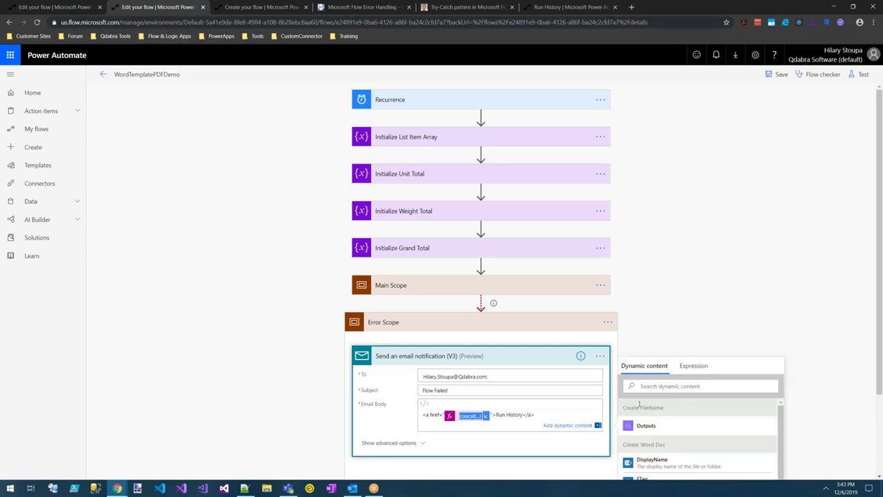
{"action": "left_click", "coordinate": [694, 366]}
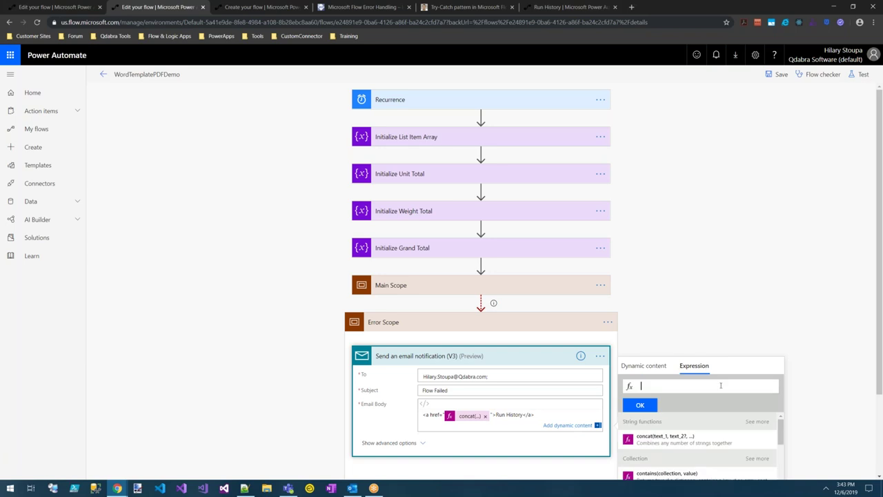
{"action": "left_click", "coordinate": [469, 418]}
{"action": "left_click", "coordinate": [555, 414]}
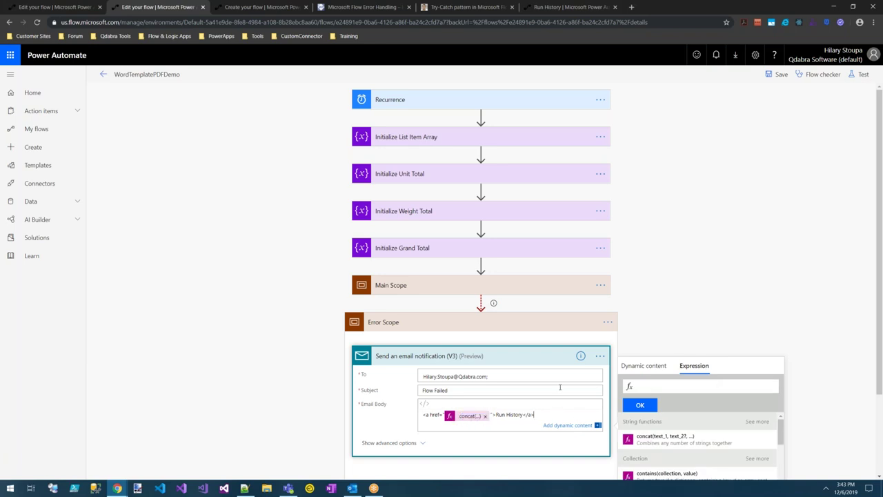
{"action": "left_click", "coordinate": [539, 358]}
{"action": "left_click", "coordinate": [489, 355]}
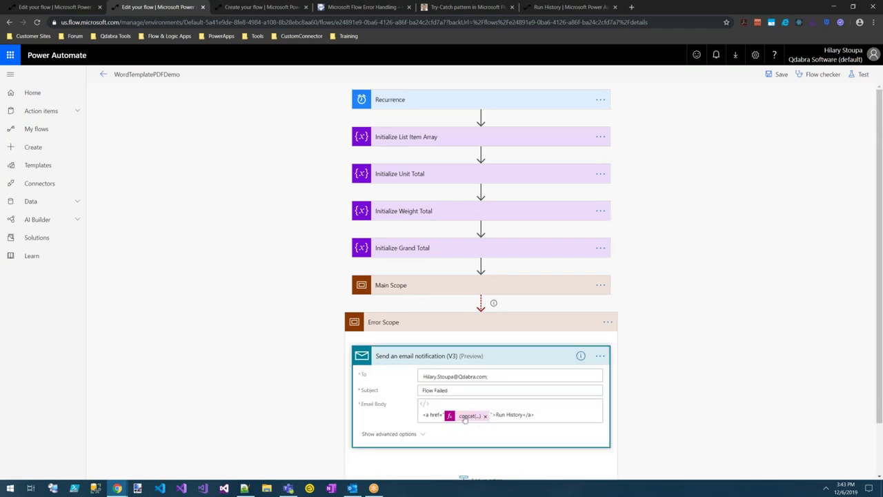
{"action": "left_click", "coordinate": [469, 415]}
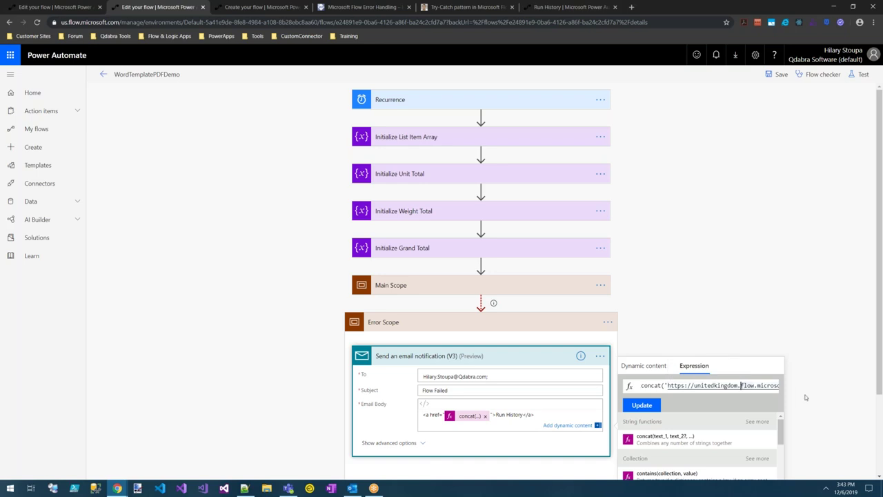
{"action": "key", "text": "BackSpace"}
{"action": "key", "text": "BackSpace"}
{"action": "key", "text": "BackSpace"}
{"action": "key", "text": "BackSpace"}
{"action": "key", "text": "BackSpace"}
{"action": "key", "text": "BackSpace"}
{"action": "key", "text": "BackSpace"}
{"action": "key", "text": "BackSpace"}
{"action": "key", "text": "BackSpace"}
{"action": "key", "text": "BackSpace"}
{"action": "key", "text": "BackSpace"}
{"action": "key", "text": "BackSpace"}
{"action": "key", "text": "BackSpace"}
{"action": "type", "text": "s."}
{"action": "left_click", "coordinate": [635, 407]}
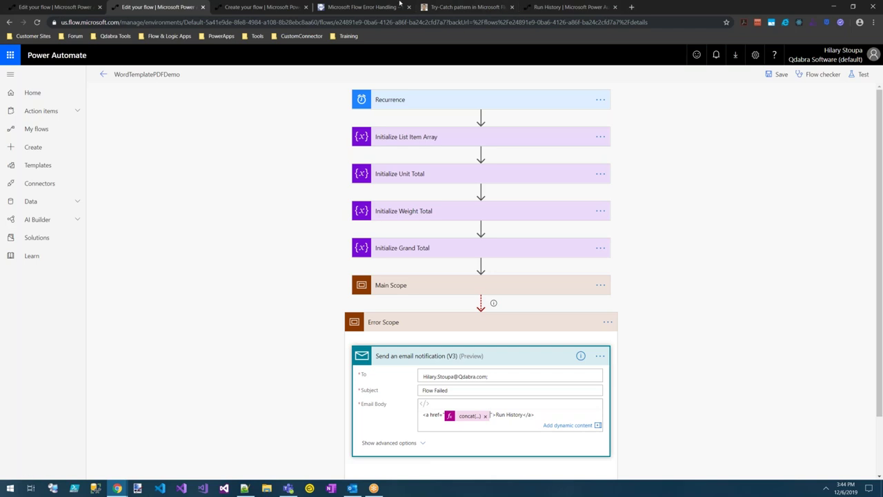
Scroll the Error Handling blog post to its ErrorDetails variable and Filter array steps.
{"action": "left_click", "coordinate": [356, 8]}
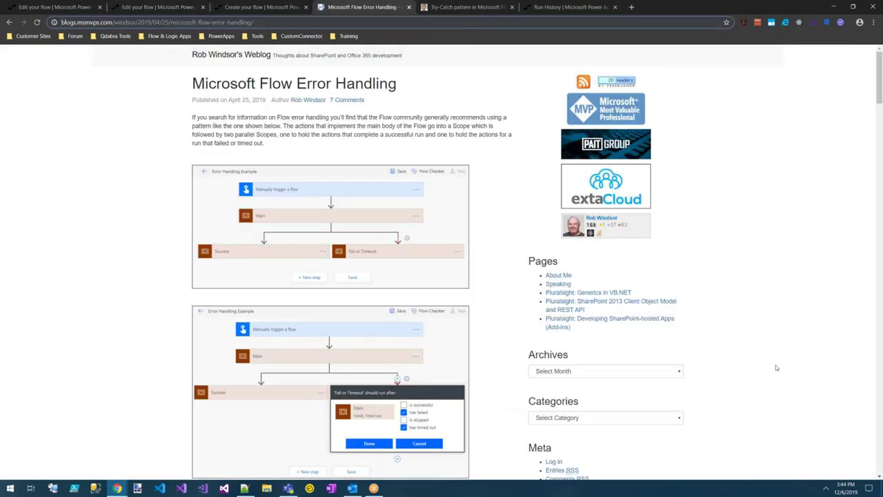
{"action": "scroll", "coordinate": [775, 368], "scroll_direction": "down", "scroll_amount": 12}
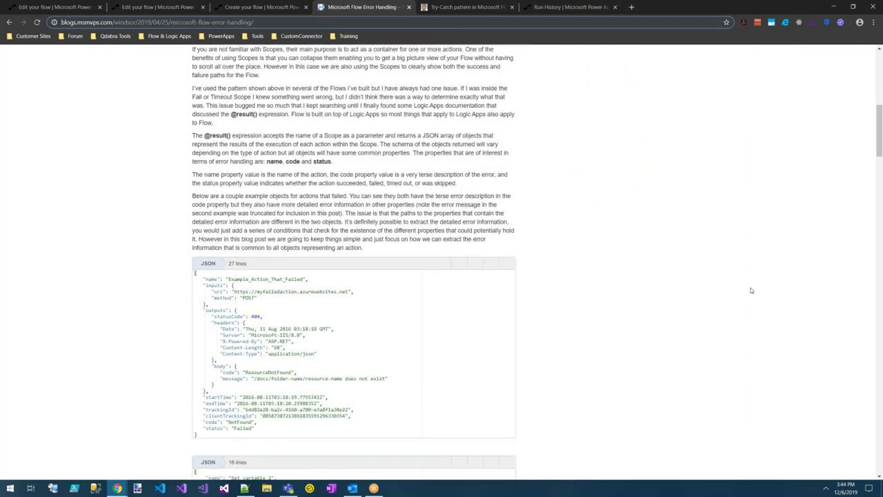
{"action": "scroll", "coordinate": [713, 288], "scroll_direction": "down", "scroll_amount": 5}
{"action": "scroll", "coordinate": [713, 288], "scroll_direction": "up", "scroll_amount": 2}
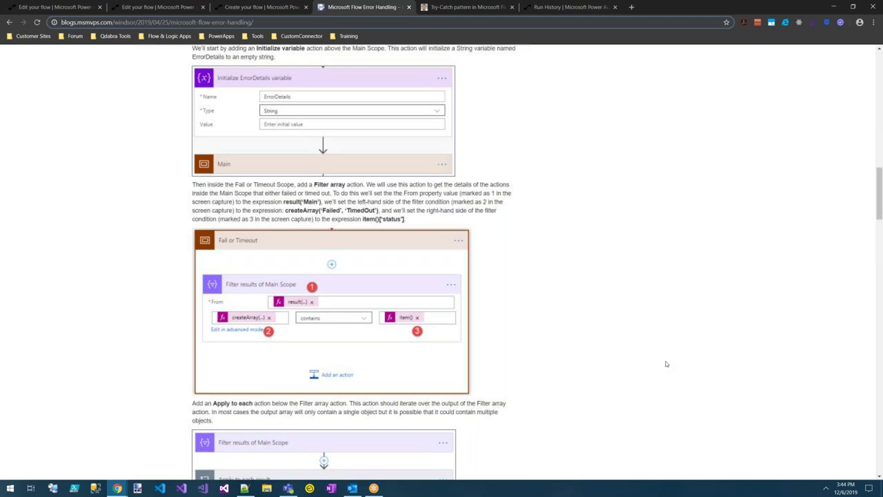
{"action": "scroll", "coordinate": [667, 364], "scroll_direction": "up", "scroll_amount": 2}
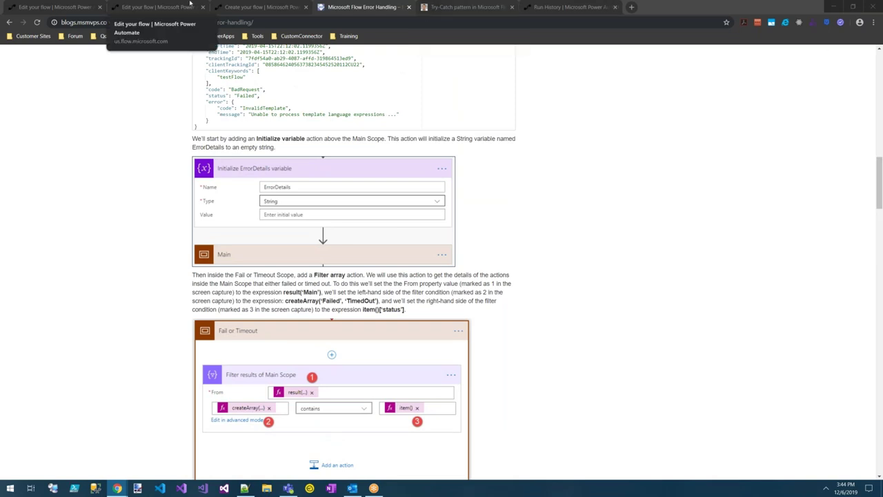
Insert an Initialize variable action above Main Scope, after Initialize Grand Total.
{"action": "left_click", "coordinate": [62, 8]}
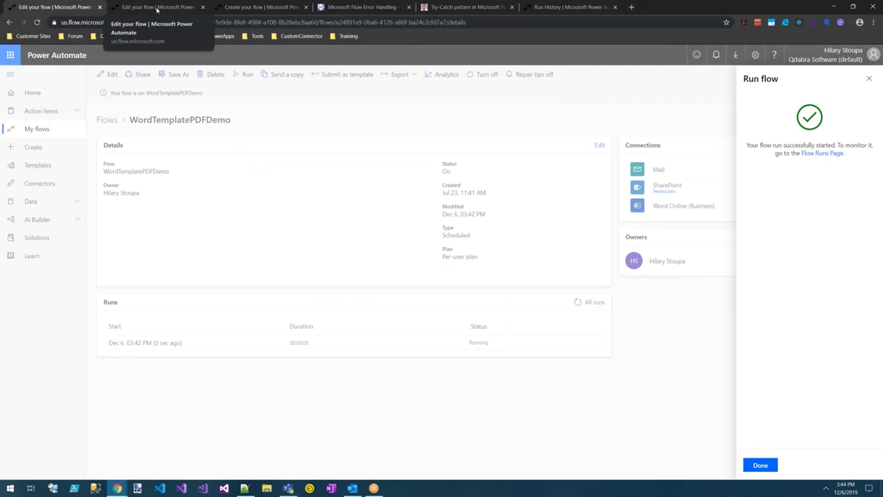
{"action": "left_click", "coordinate": [158, 9]}
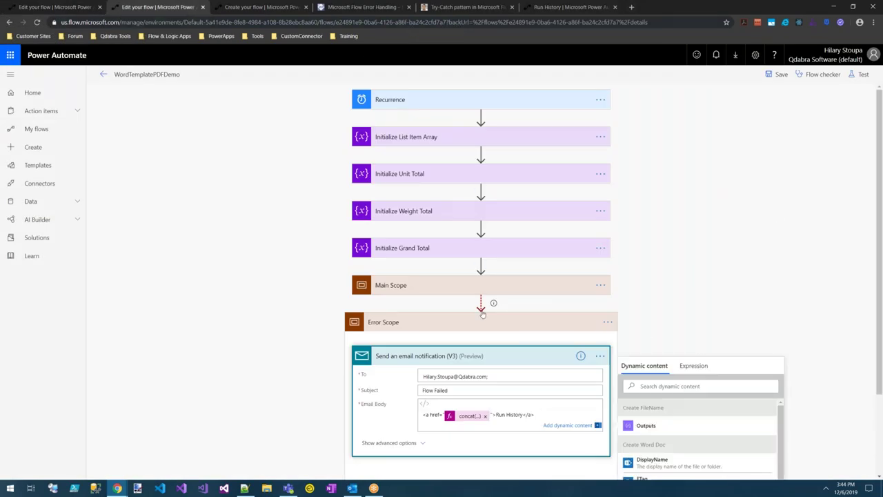
{"action": "mouse_move", "coordinate": [485, 267]}
{"action": "left_click", "coordinate": [485, 267]}
{"action": "left_click", "coordinate": [485, 266]}
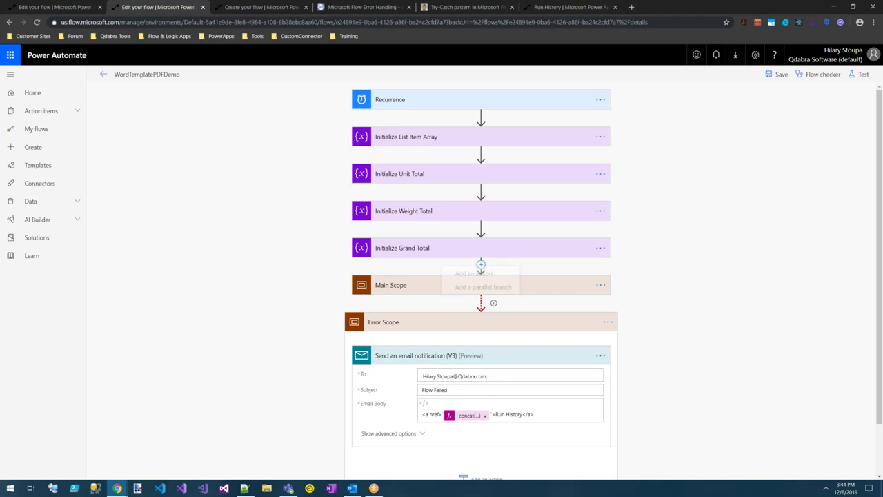
{"action": "left_click", "coordinate": [489, 280]}
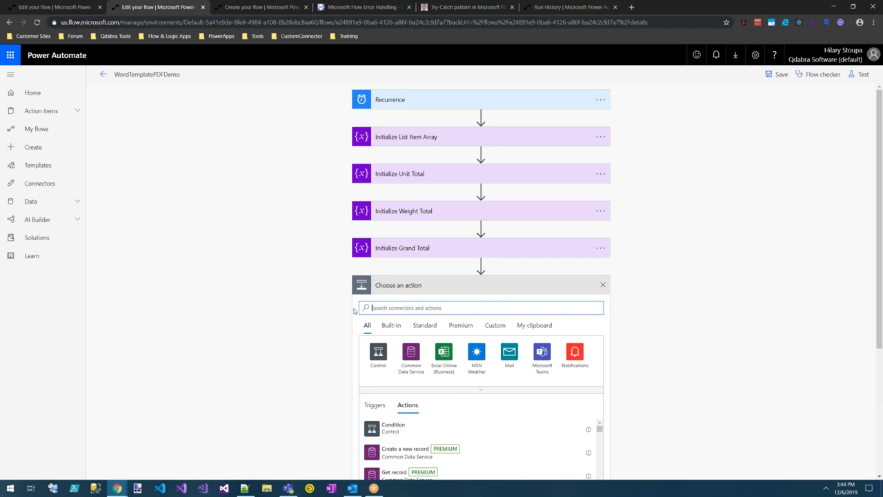
{"action": "type", "text": "Initial"}
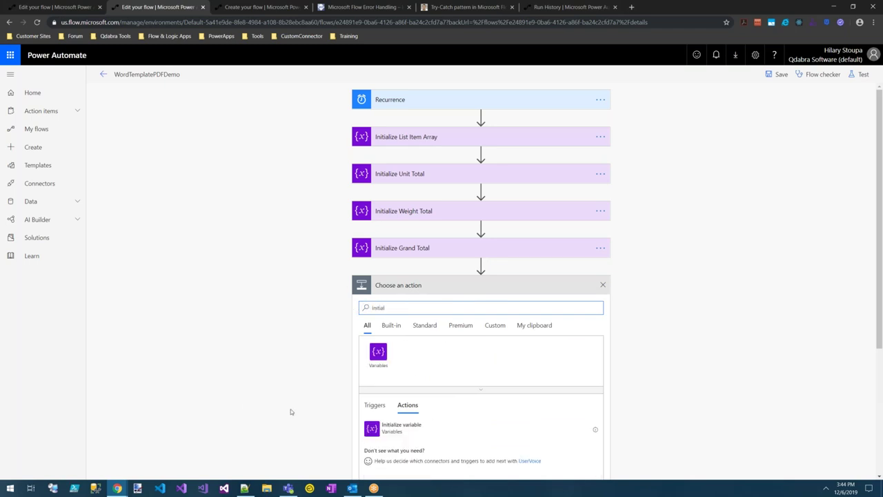
{"action": "left_click", "coordinate": [433, 431]}
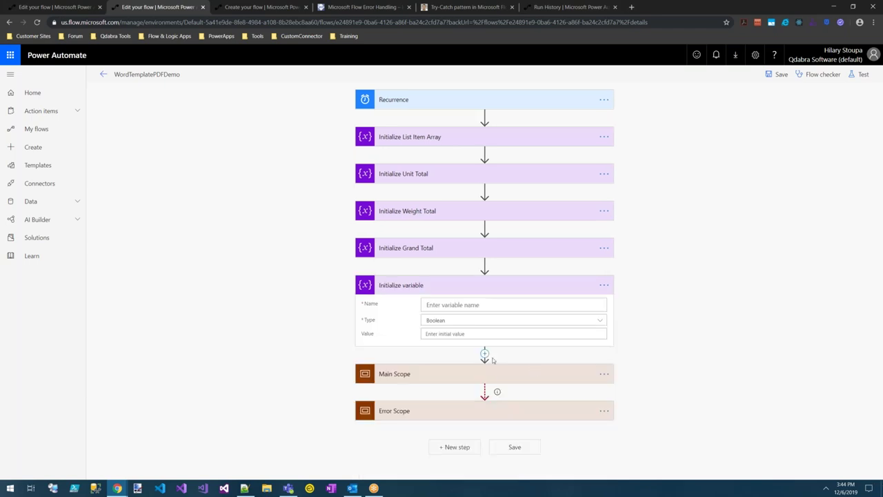
Rename the new step to 'Initialize ErrorDetails variable'.
{"action": "left_click", "coordinate": [610, 291]}
{"action": "left_click", "coordinate": [628, 296]}
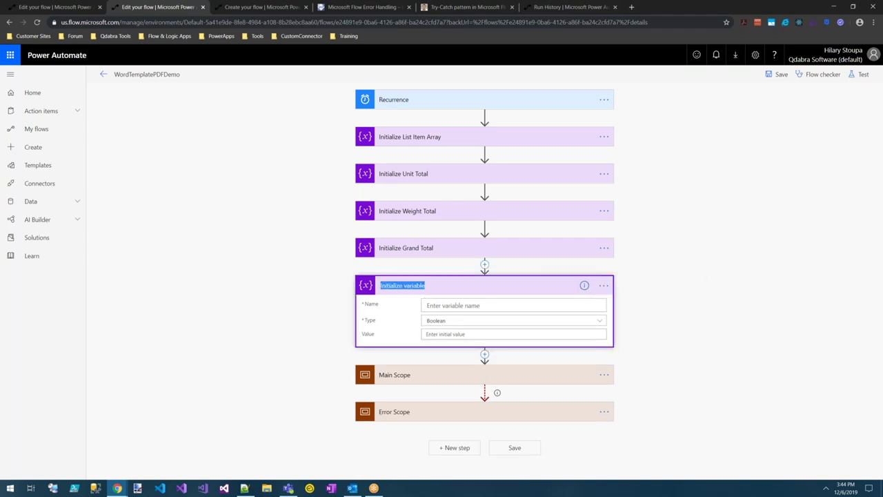
{"action": "left_click", "coordinate": [380, 285]}
{"action": "type", "text": "ErrorDetails"}
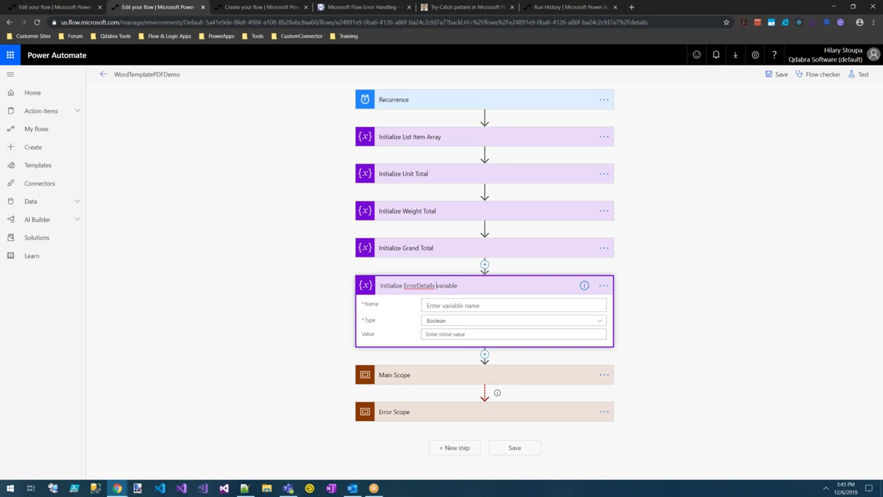
{"action": "key", "text": "Tab"}
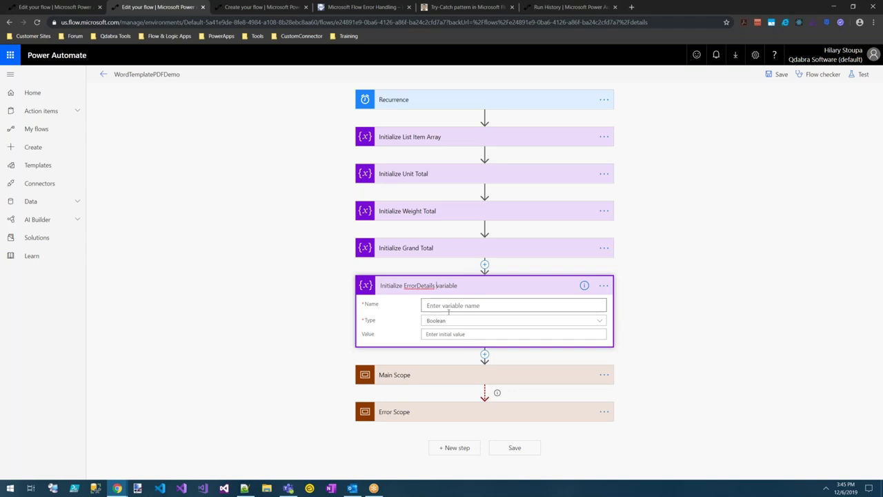
Name the variable ErrorDetails and set its type to String.
{"action": "type", "text": "Err"}
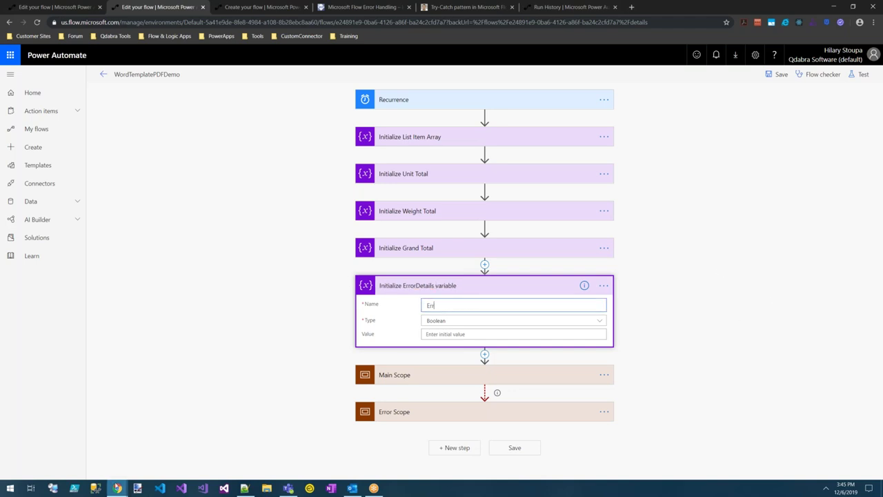
{"action": "type", "text": "orDetails"}
{"action": "key", "text": "Tab"}
{"action": "left_click", "coordinate": [599, 320]}
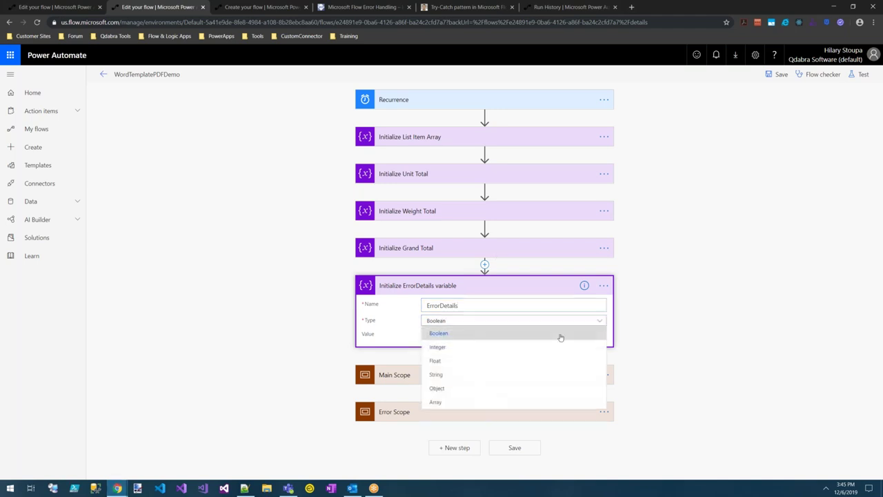
{"action": "left_click", "coordinate": [456, 376]}
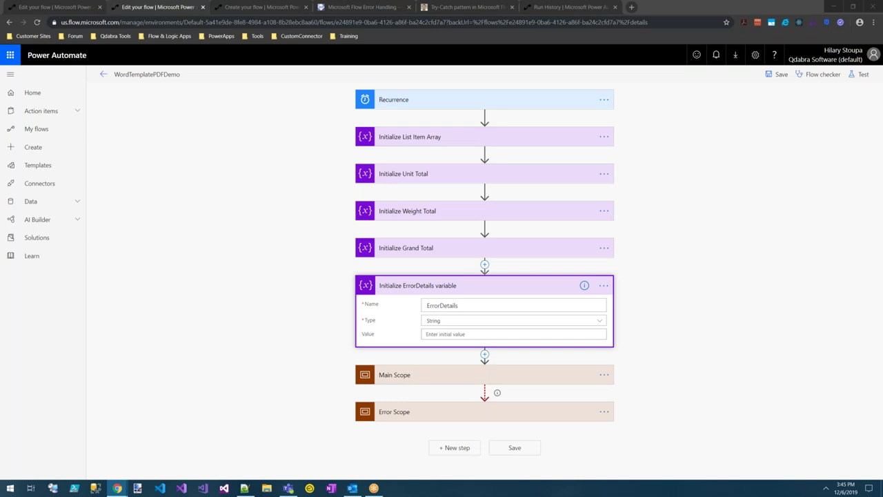
{"action": "left_click", "coordinate": [459, 414]}
Add a Data Operations Filter array action at the top of Error Scope, above the email.
{"action": "scroll", "coordinate": [460, 395], "scroll_direction": "down", "scroll_amount": 1}
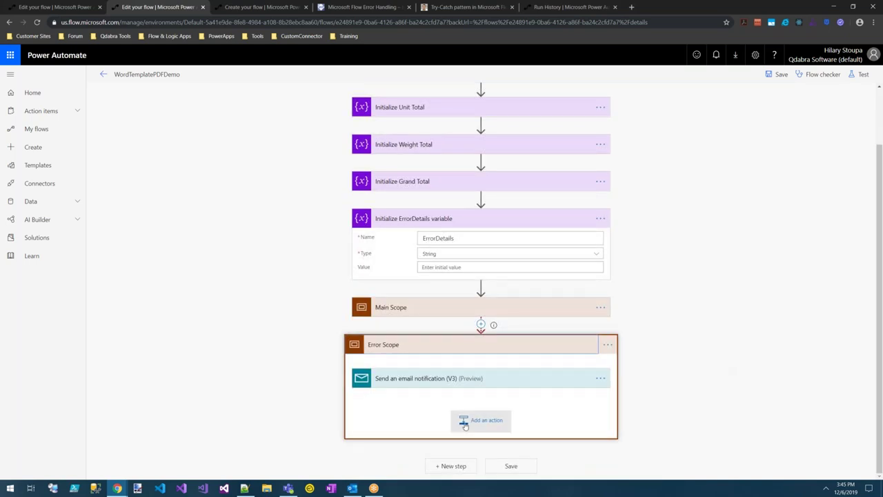
{"action": "left_click", "coordinate": [491, 422]}
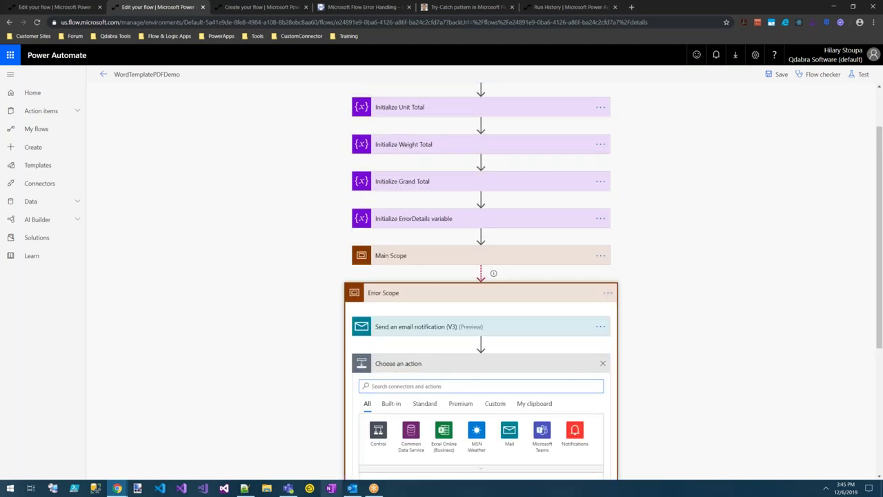
{"action": "type", "text": "Filter"}
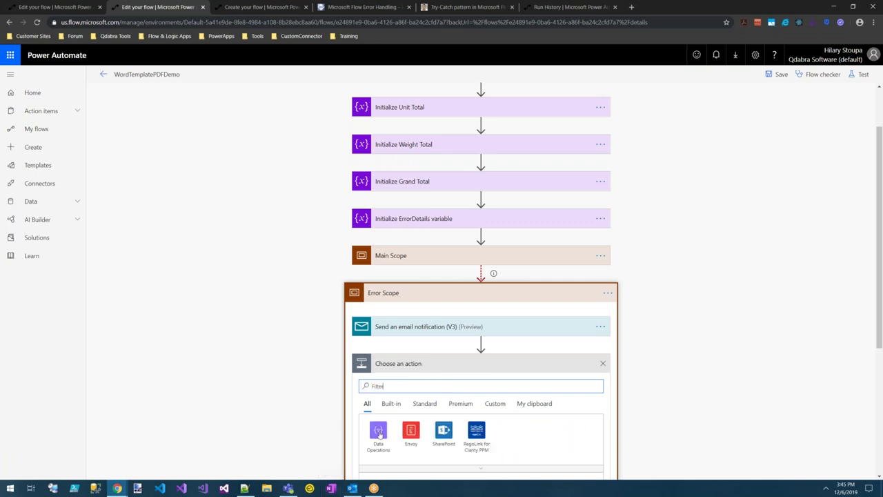
{"action": "left_click", "coordinate": [375, 435]}
{"action": "scroll", "coordinate": [727, 370], "scroll_direction": "down", "scroll_amount": 2}
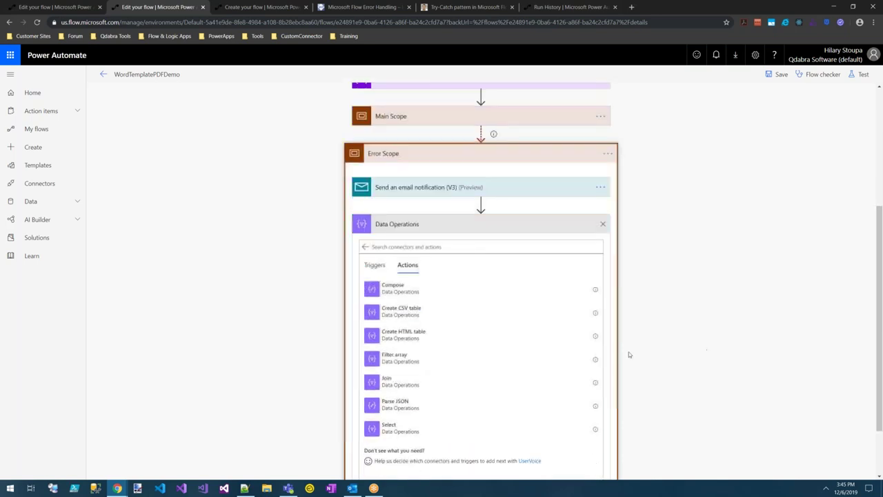
{"action": "left_click", "coordinate": [401, 353]}
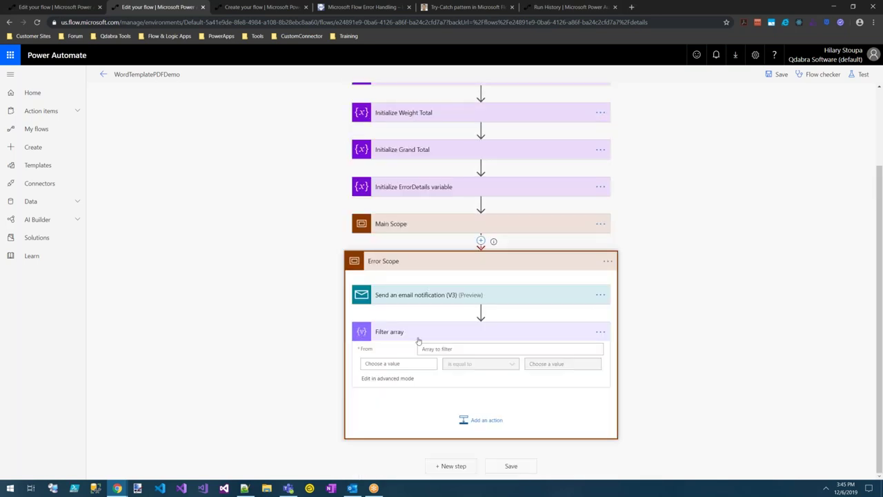
{"action": "left_click_drag", "start_coordinate": [430, 341], "coordinate": [498, 370]}
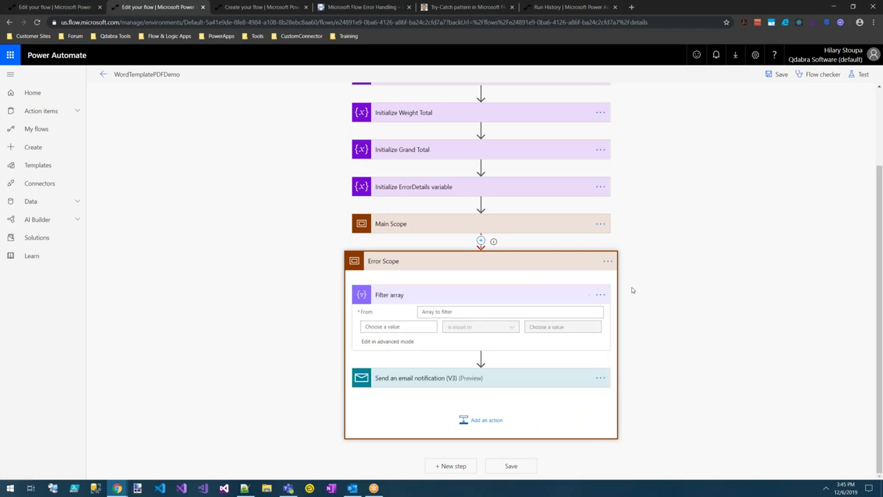
Rename the Filter array action to 'Filter results of Main Scope'.
{"action": "left_click", "coordinate": [600, 296]}
{"action": "left_click", "coordinate": [622, 307]}
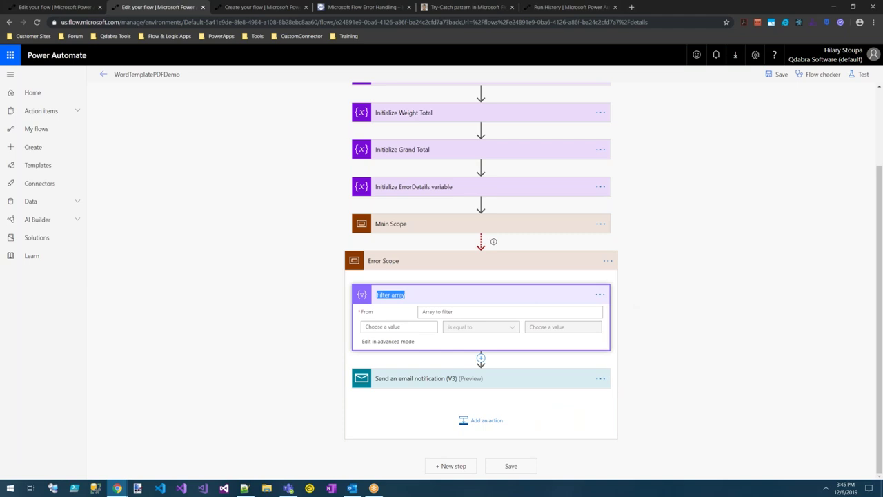
{"action": "type", "text": "Filter results of Main Scope"}
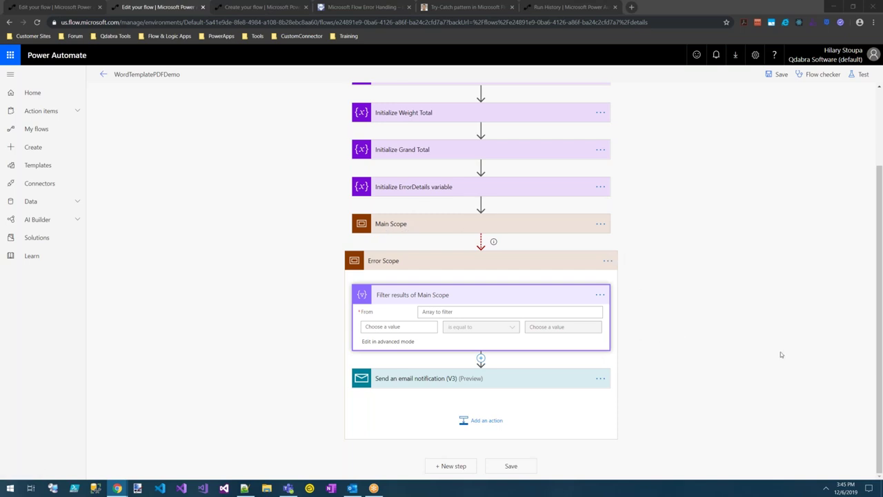
{"action": "left_click", "coordinate": [479, 310]}
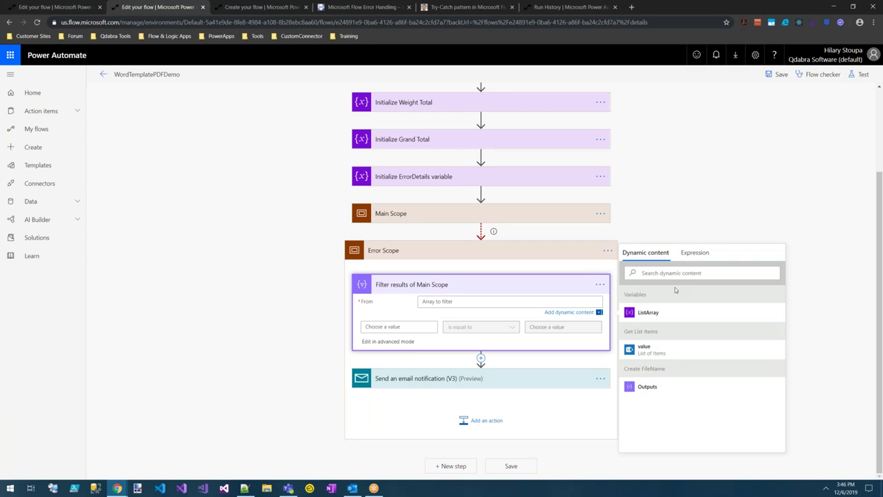
Set the filter's From field to the expression result('Main_Scope').
{"action": "left_click", "coordinate": [697, 253]}
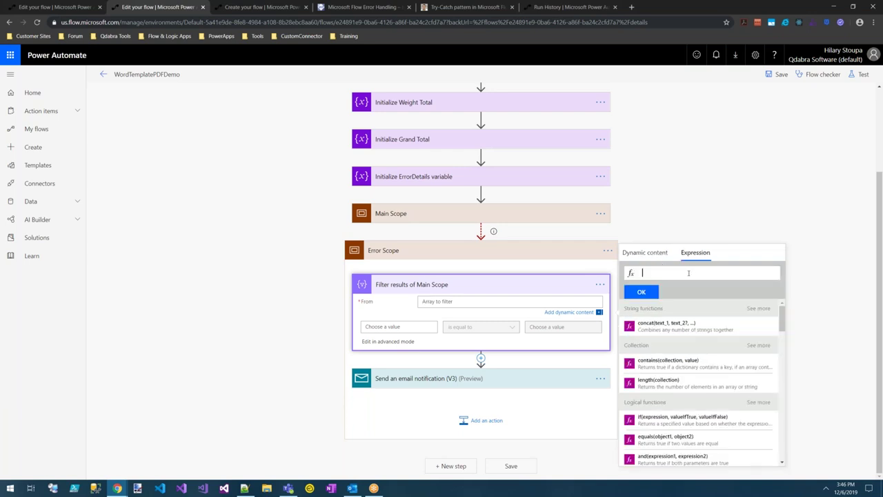
{"action": "type", "text": "result('"}
{"action": "type", "text": "Main_Scope"}
{"action": "left_click", "coordinate": [643, 294]}
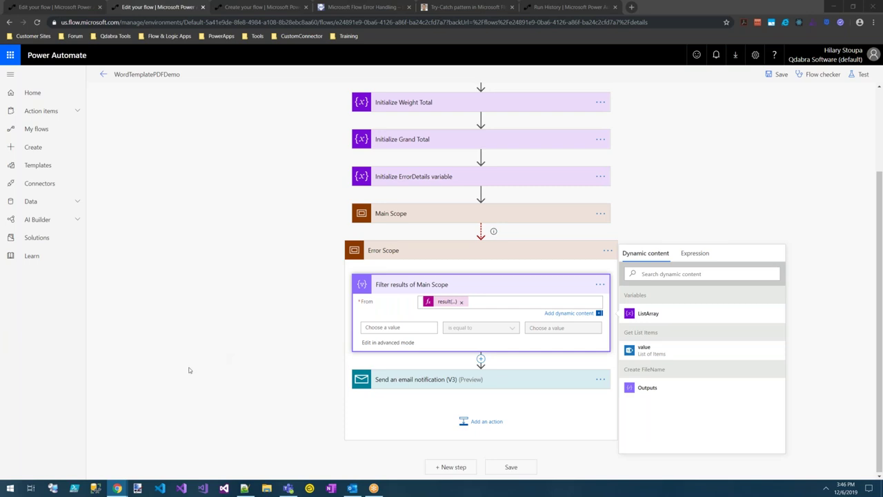
{"action": "left_click", "coordinate": [399, 327]}
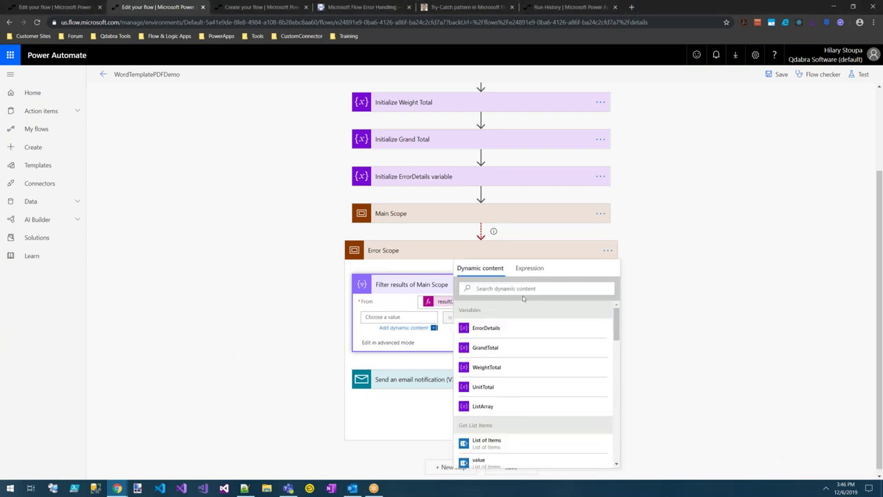
Set the filter's left value to the expression createArray('Failed','TimedOut'), fixing its quotes.
{"action": "left_click", "coordinate": [528, 269]}
{"action": "type", "text": "createArray('Failed', 'TimedOut')"}
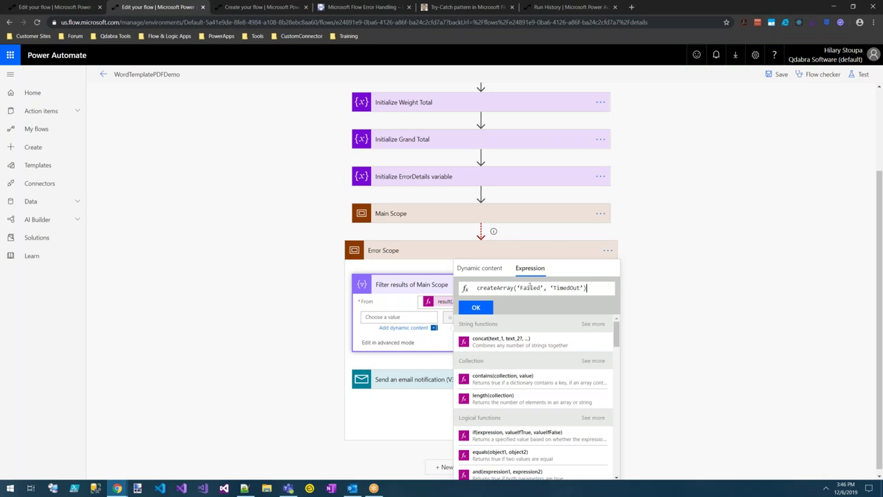
{"action": "double_click", "coordinate": [530, 288]}
{"action": "left_click", "coordinate": [519, 287]}
{"action": "left_click", "coordinate": [544, 287]}
{"action": "key", "text": "BackSpace"}
{"action": "type", "text": "'"}
{"action": "key", "text": "Right"}
{"action": "key", "text": "Right"}
{"action": "key", "text": "shift+ctrl+Right"}
{"action": "left_click", "coordinate": [556, 288]}
{"action": "key", "text": "shift+ctrl+Right"}
{"action": "key", "text": "Right"}
{"action": "left_click", "coordinate": [475, 309]}
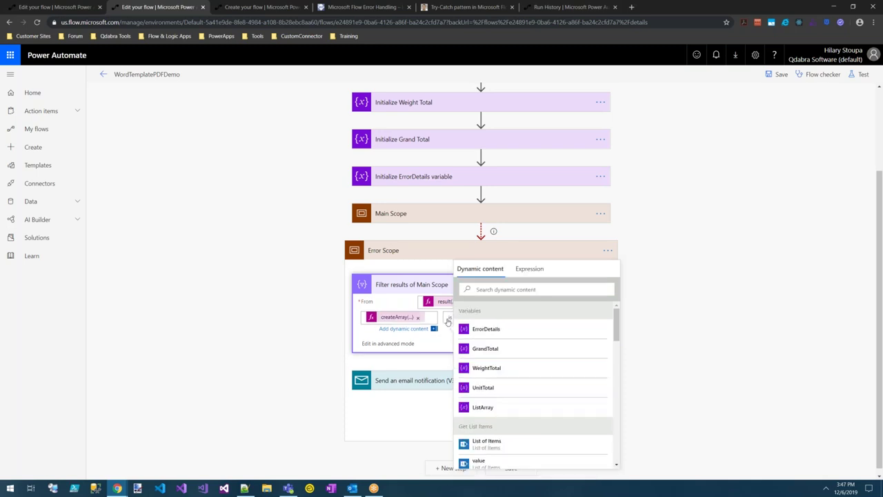
Choose the contains operator and set the right value to the expression item()['status'].
{"action": "left_click", "coordinate": [449, 321]}
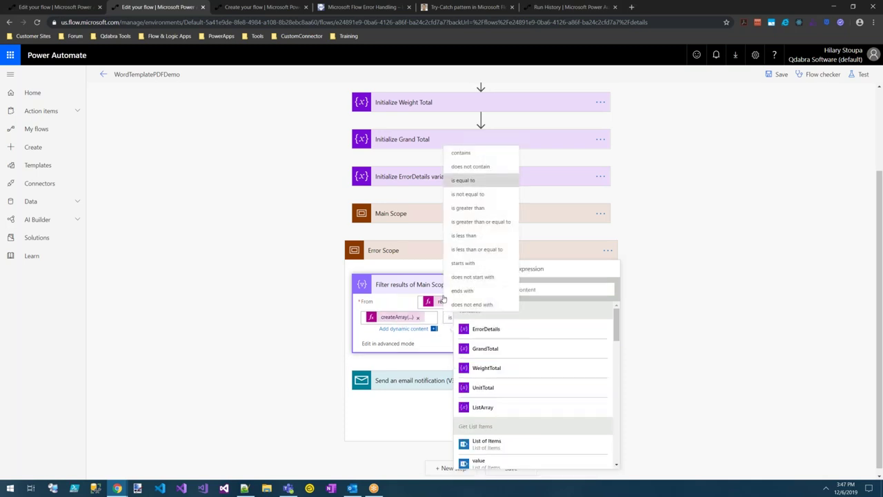
{"action": "left_click", "coordinate": [461, 153]}
{"action": "left_click", "coordinate": [463, 156]}
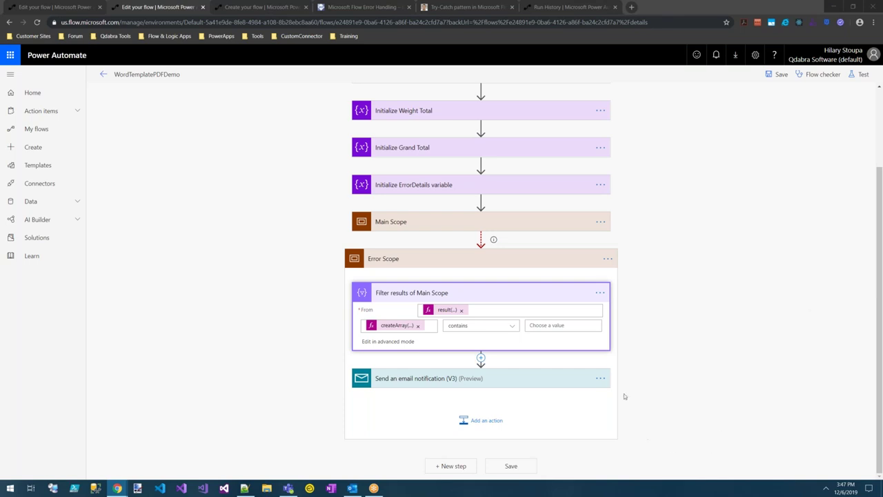
{"action": "left_click", "coordinate": [526, 329]}
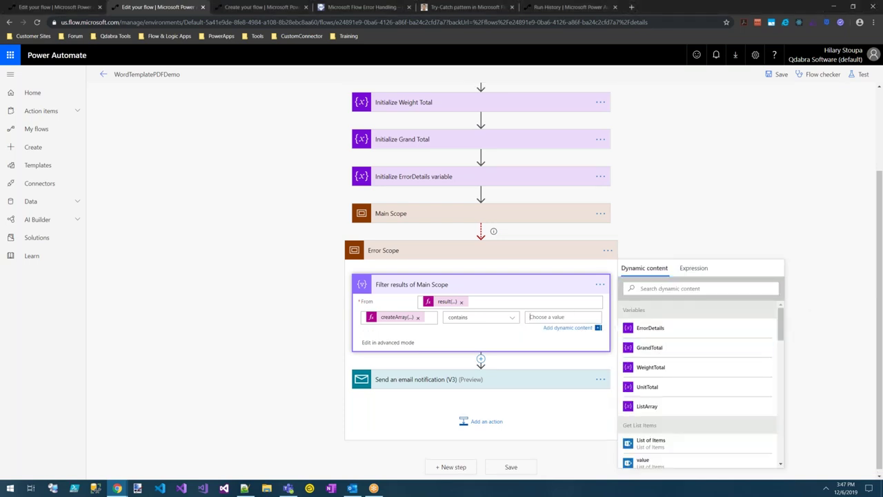
{"action": "left_click", "coordinate": [682, 269]}
{"action": "type", "text": "item()['status']"}
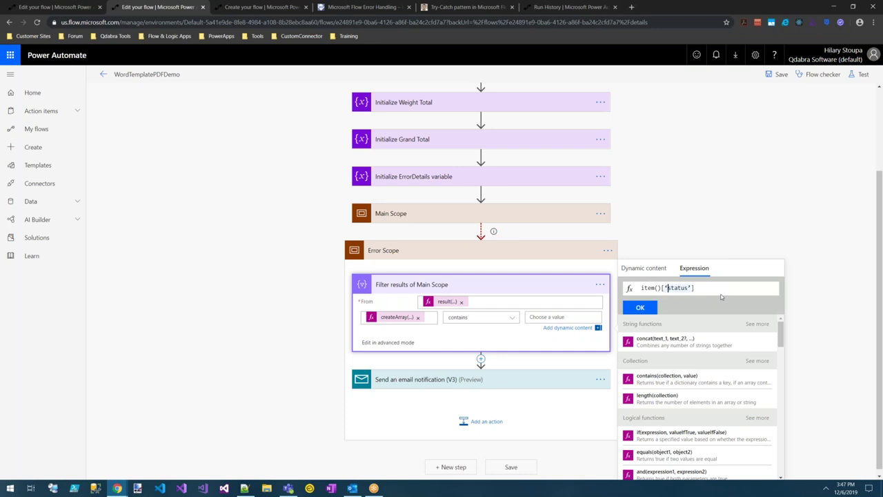
{"action": "key", "text": "Left"}
{"action": "key", "text": "ctrl+shift+Right"}
{"action": "key", "text": "Right"}
{"action": "left_click", "coordinate": [640, 307]}
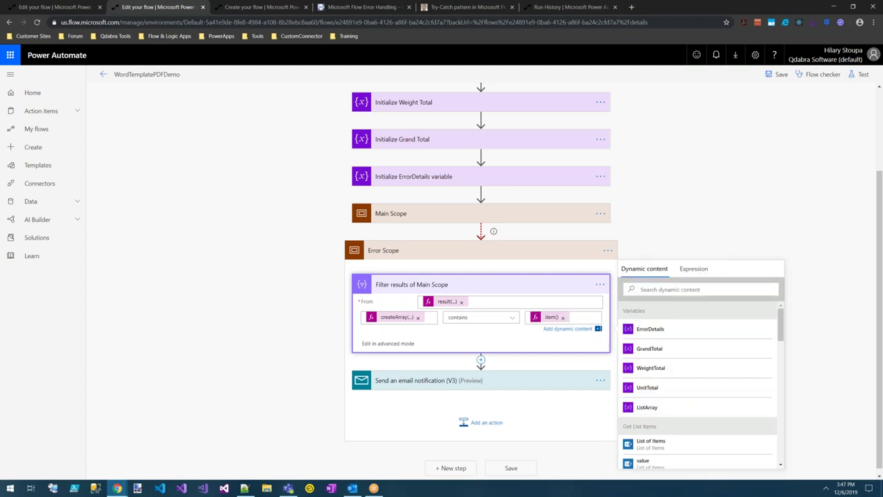
{"action": "key", "text": "alt+Tab"}
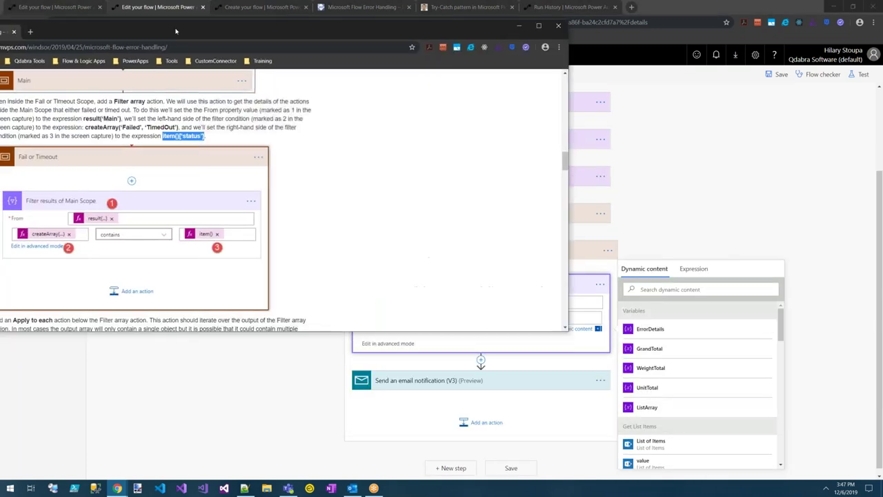
{"action": "key", "text": "super+Up"}
{"action": "scroll", "coordinate": [393, 141], "scroll_direction": "up", "scroll_amount": 4}
{"action": "scroll", "coordinate": [393, 142], "scroll_direction": "up", "scroll_amount": 6}
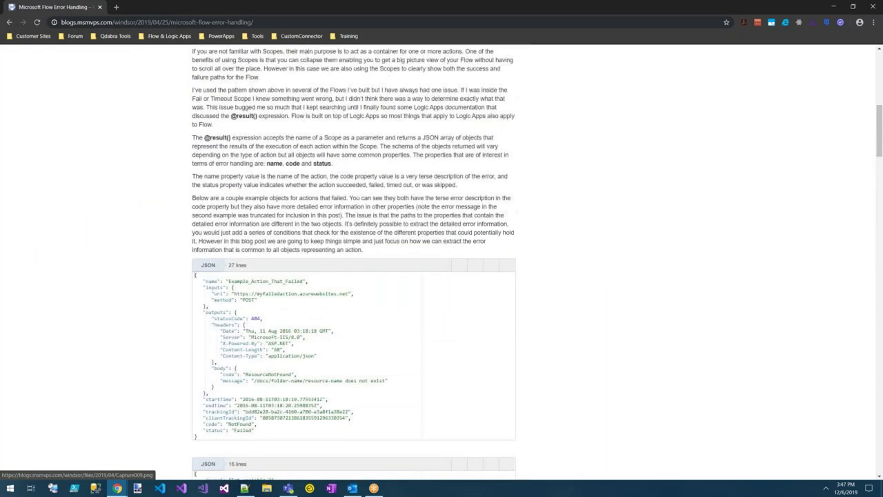
{"action": "scroll", "coordinate": [595, 187], "scroll_direction": "down", "scroll_amount": 3}
{"action": "scroll", "coordinate": [596, 187], "scroll_direction": "down", "scroll_amount": 1}
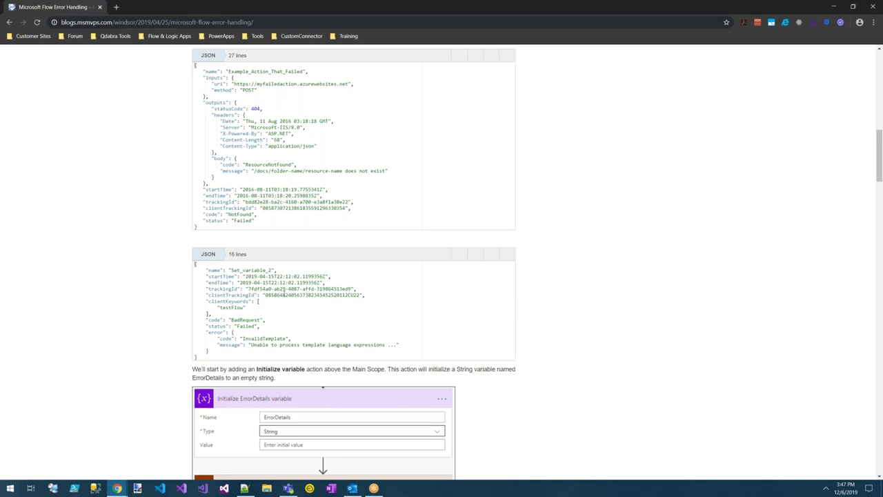
{"action": "scroll", "coordinate": [528, 312], "scroll_direction": "up", "scroll_amount": 2}
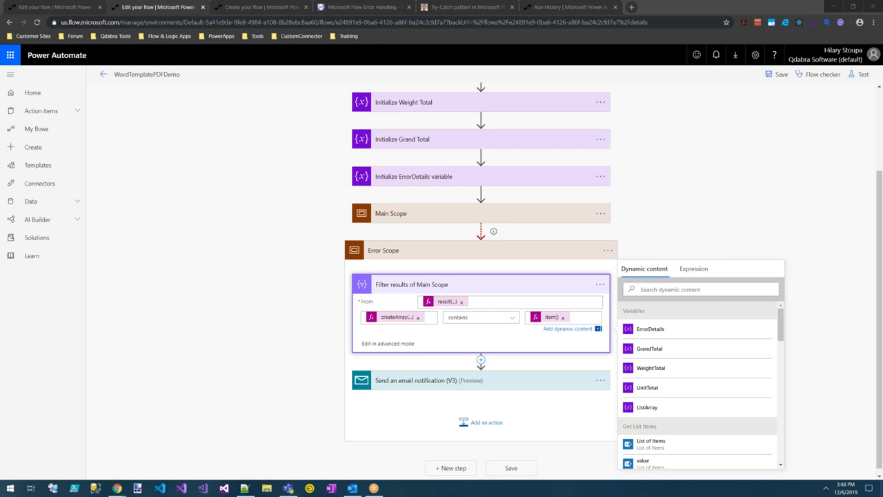
Insert an Apply to each loop after the filter, iterating over the filter's Body output.
{"action": "left_click", "coordinate": [481, 364]}
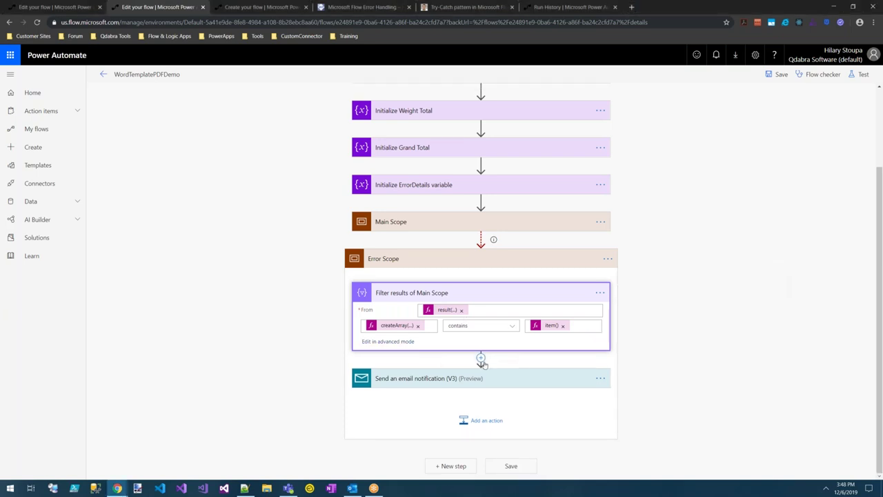
{"action": "left_click", "coordinate": [480, 359]}
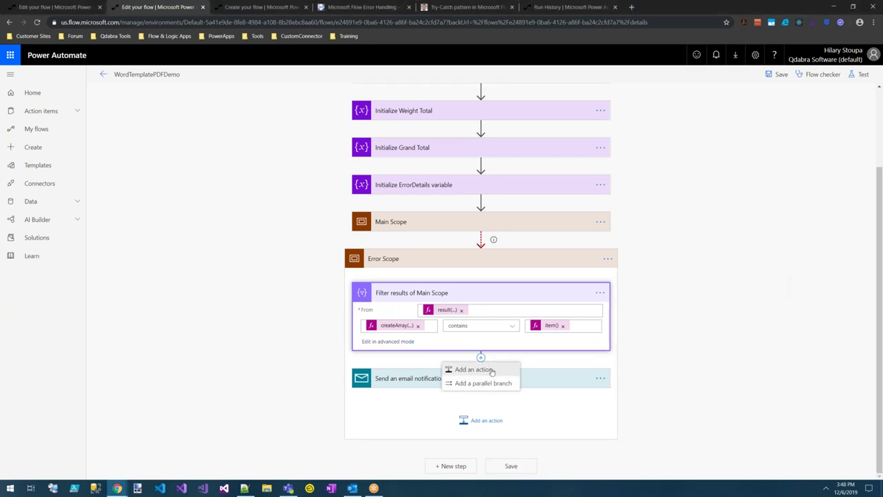
{"action": "left_click", "coordinate": [486, 370]}
{"action": "type", "text": "ap"}
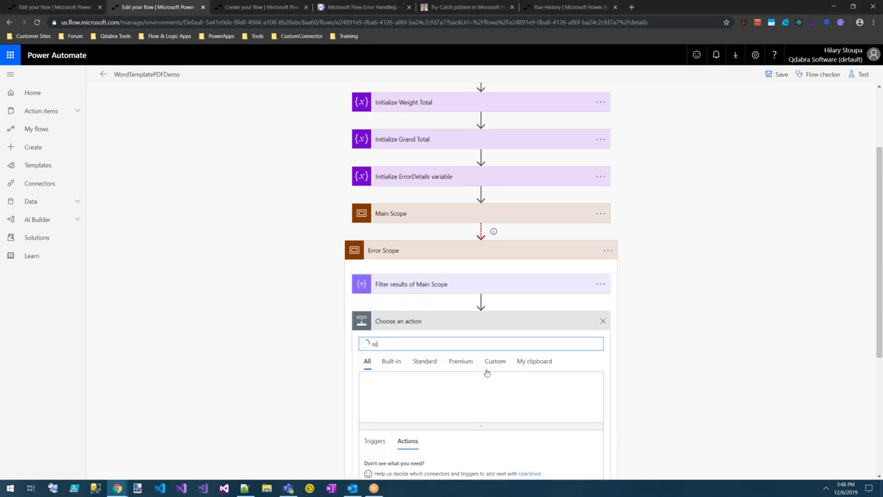
{"action": "type", "text": "ply to"}
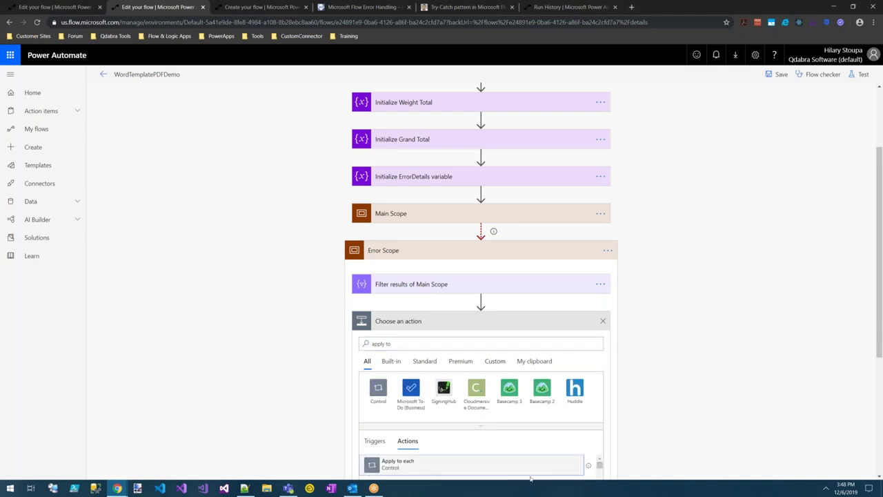
{"action": "left_click", "coordinate": [390, 466]}
{"action": "left_click", "coordinate": [446, 338]}
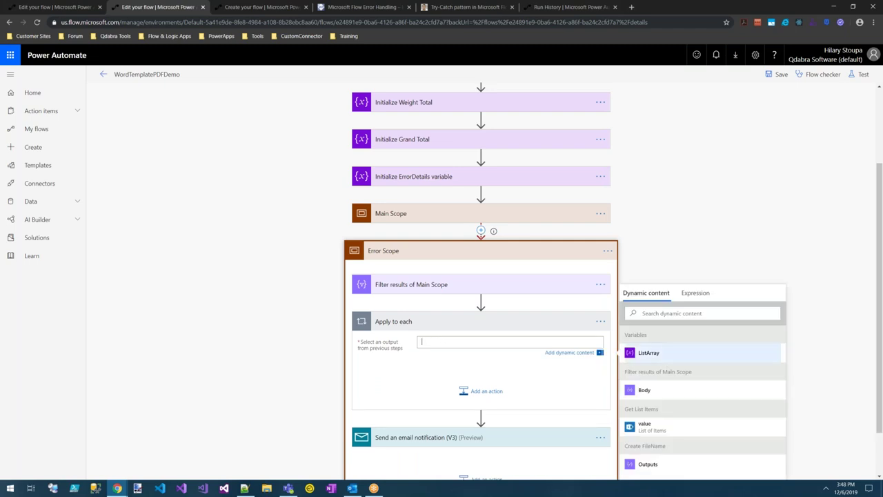
{"action": "left_click", "coordinate": [656, 396]}
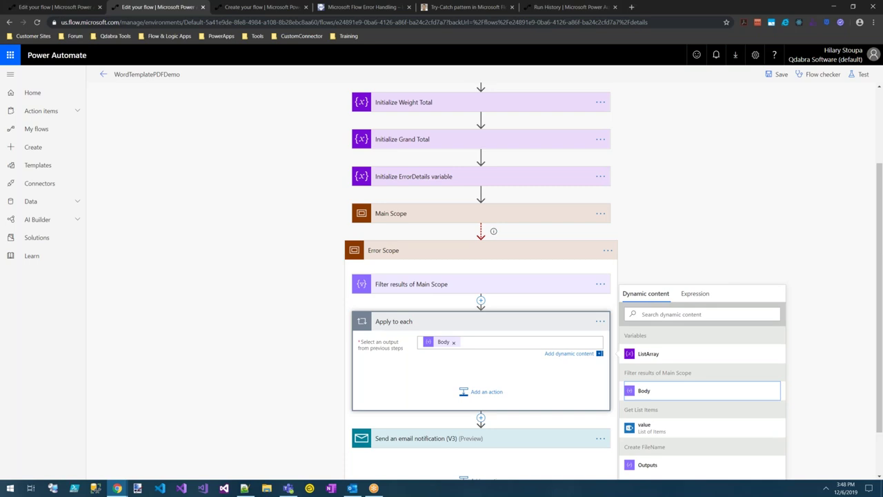
{"action": "left_click", "coordinate": [492, 392]}
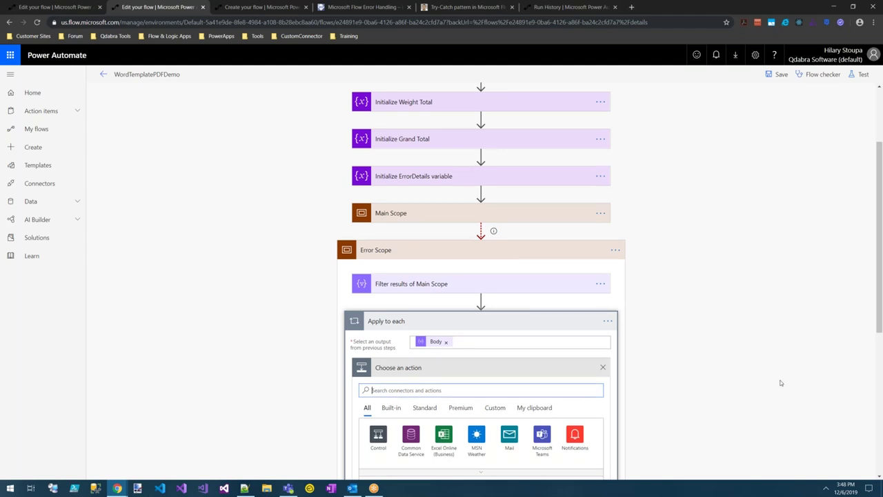
{"action": "scroll", "coordinate": [774, 335], "scroll_direction": "down", "scroll_amount": 2}
{"action": "scroll", "coordinate": [775, 335], "scroll_direction": "down", "scroll_amount": 1}
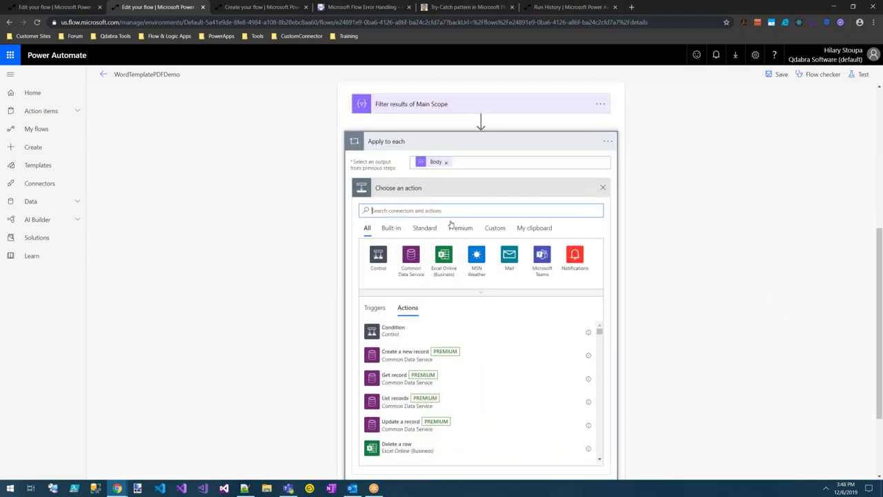
Add an Append to string variable action inside the loop, targeting the ErrorDetails variable.
{"action": "type", "text": "append"}
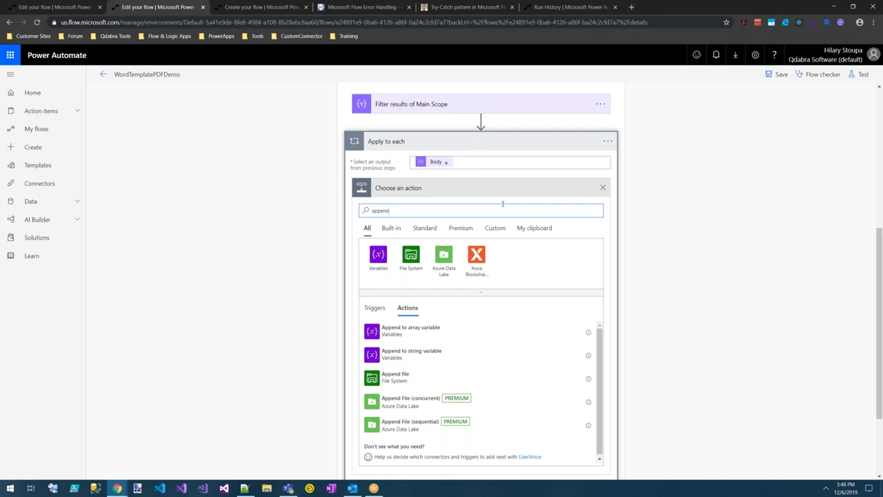
{"action": "left_click", "coordinate": [414, 353]}
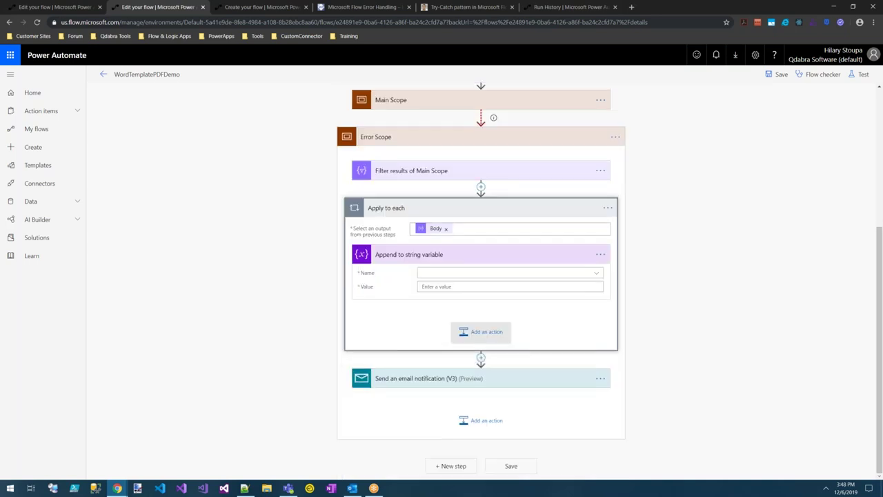
{"action": "left_click", "coordinate": [595, 273]}
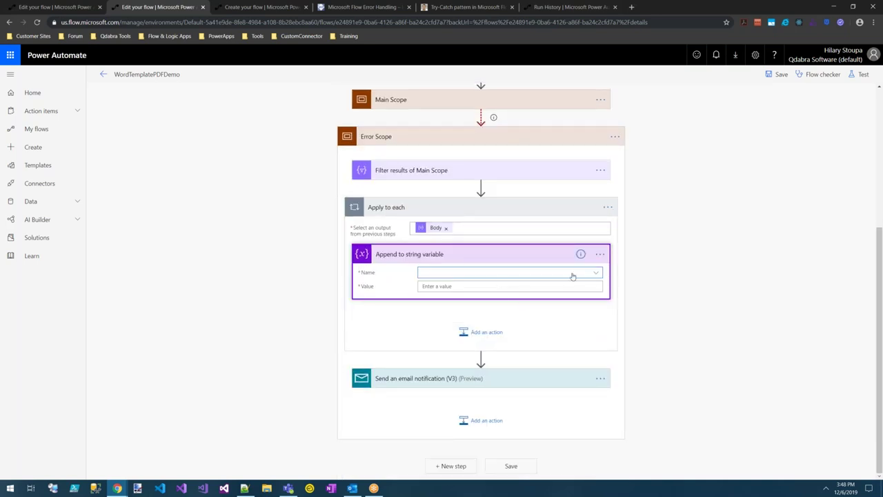
{"action": "left_click", "coordinate": [469, 298]}
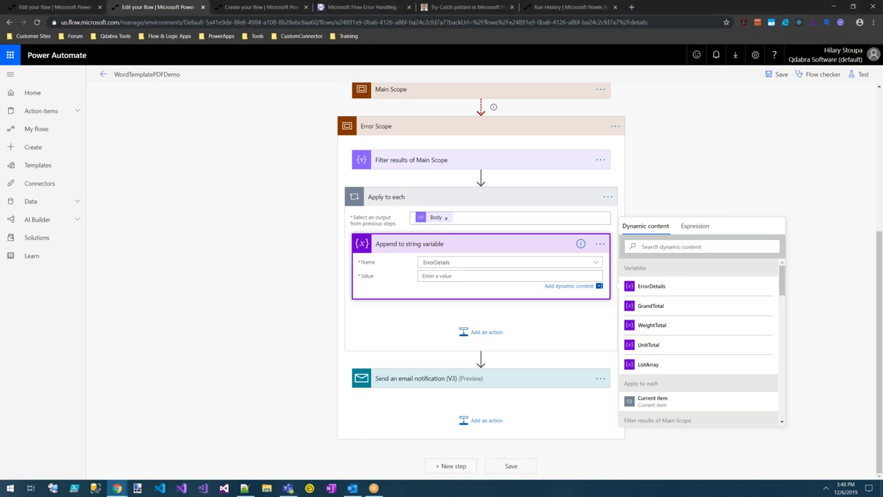
Enter 'There was an issue with action' followed by the expression items('Apply_to_each_result')['name'].
{"action": "type", "text": "There was an issue with action"}
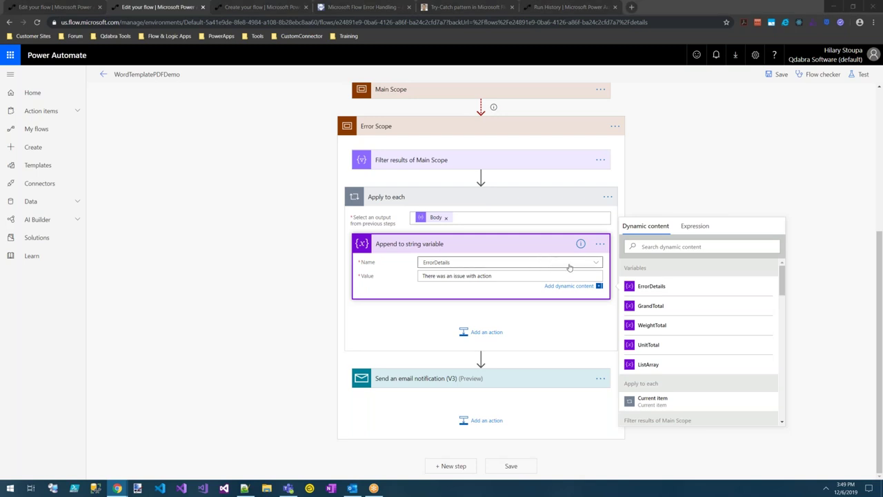
{"action": "left_click", "coordinate": [696, 227]}
{"action": "type", "text": "items('Apply_to_each_result')['name']"}
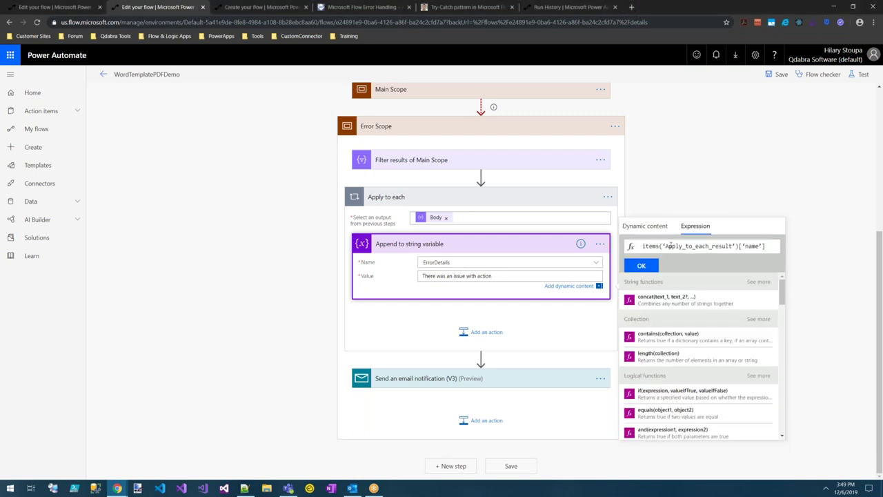
{"action": "key", "text": "Right"}
{"action": "key", "text": "Right"}
{"action": "key", "text": "Right"}
{"action": "key", "text": "Right"}
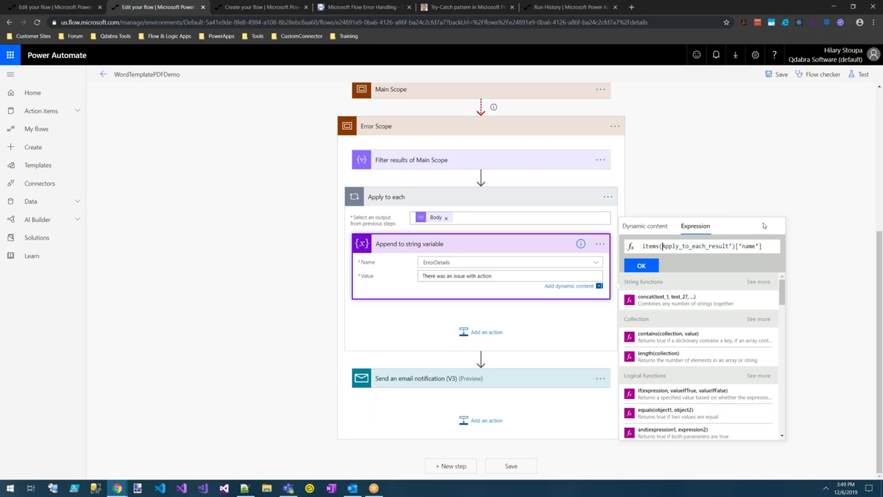
{"action": "key", "text": "Right"}
{"action": "key", "text": "Right"}
{"action": "key", "text": "Right"}
{"action": "key", "text": "Right"}
{"action": "key", "text": "Right"}
{"action": "key", "text": "Right"}
{"action": "key", "text": "Right"}
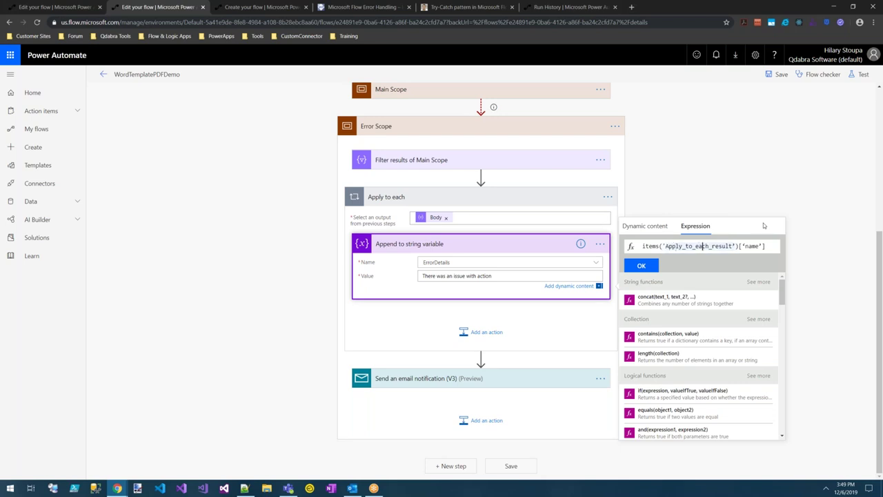
{"action": "key", "text": "Right"}
{"action": "key", "text": "Right"}
{"action": "key", "text": "Right"}
{"action": "key", "text": "Right"}
{"action": "key", "text": "Right"}
{"action": "key", "text": "Right"}
{"action": "key", "text": "Right"}
{"action": "key", "text": "Right"}
{"action": "key", "text": "Right"}
{"action": "key", "text": "BackSpace"}
{"action": "type", "text": "')["}
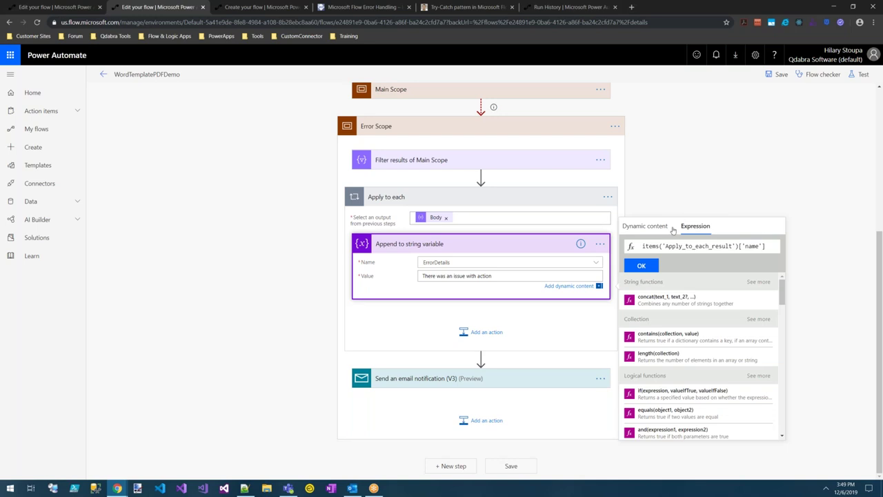
{"action": "left_click", "coordinate": [641, 265]}
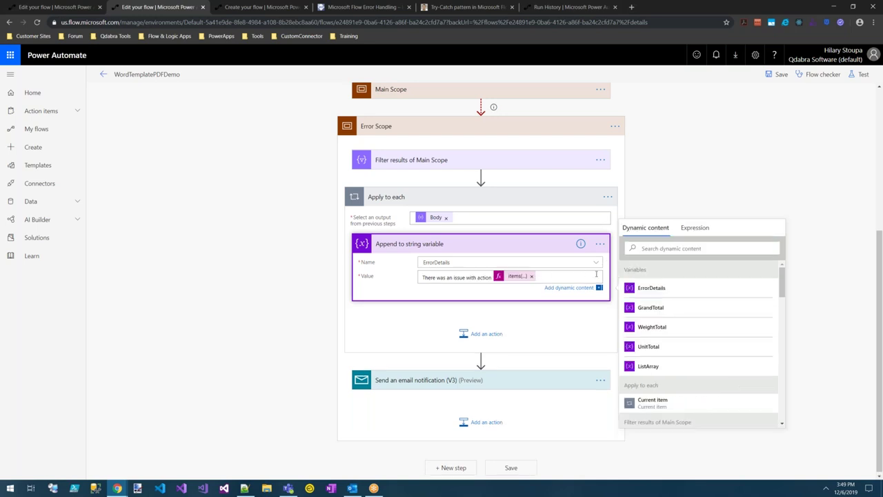
Start a new 'Status:' line and copy the action-name expression for reuse.
{"action": "key", "text": "Return"}
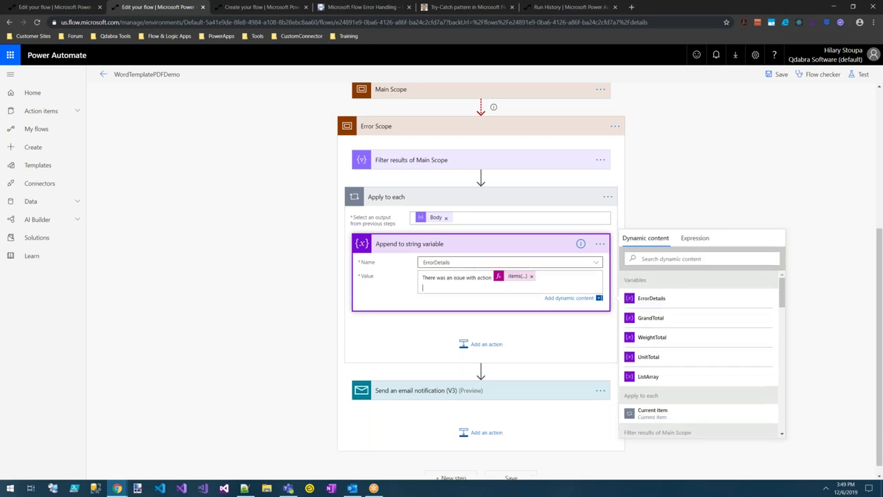
{"action": "type", "text": "Status:"}
{"action": "left_click", "coordinate": [517, 276]}
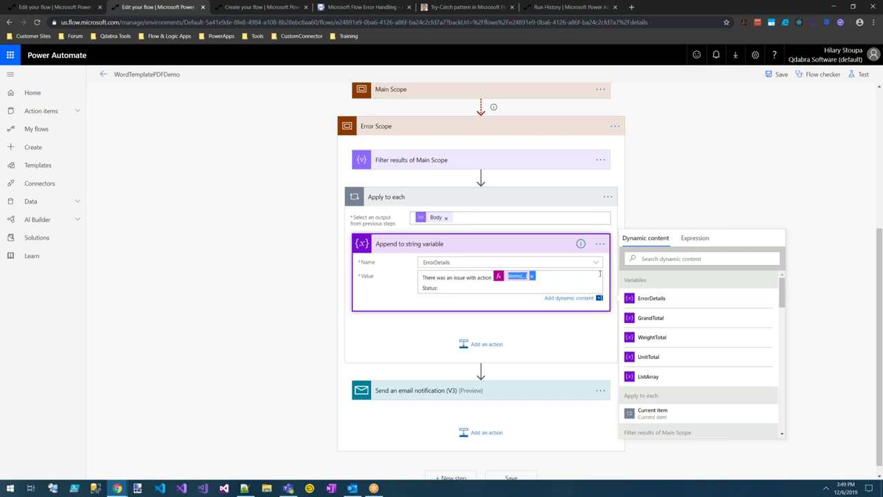
{"action": "left_click", "coordinate": [695, 238]}
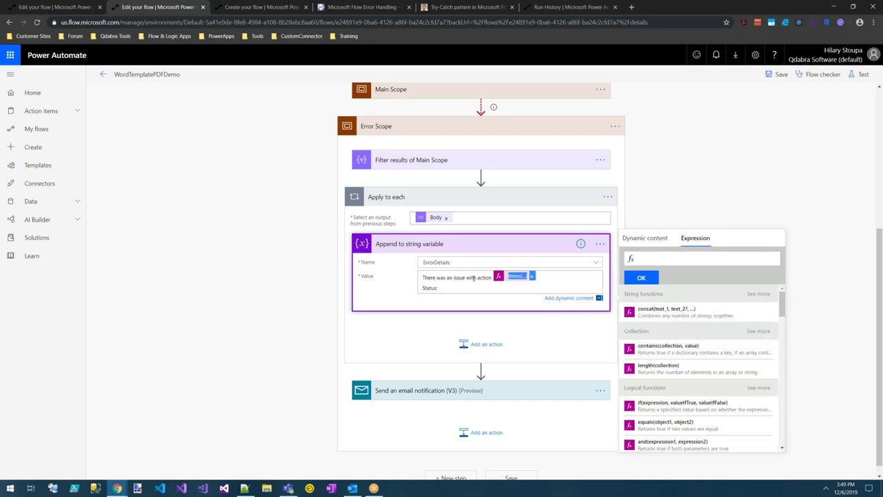
{"action": "left_click", "coordinate": [600, 245]}
{"action": "left_click", "coordinate": [535, 250]}
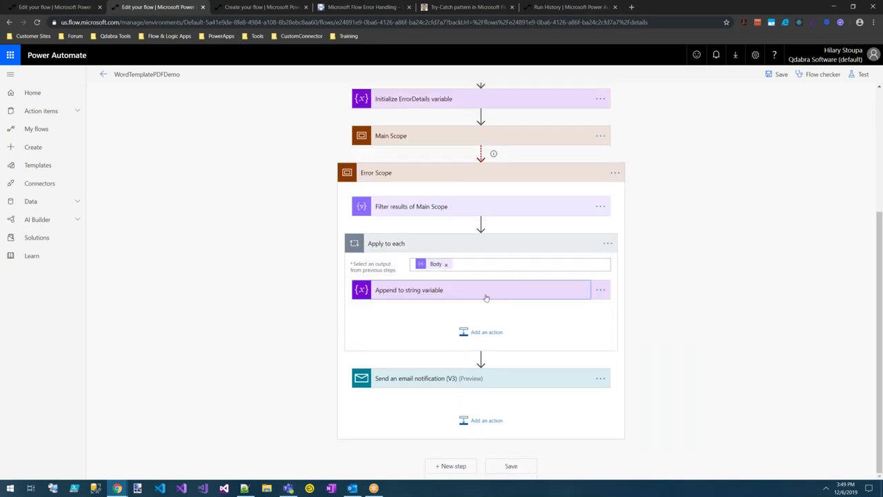
{"action": "left_click", "coordinate": [511, 293]}
{"action": "left_click", "coordinate": [517, 275]}
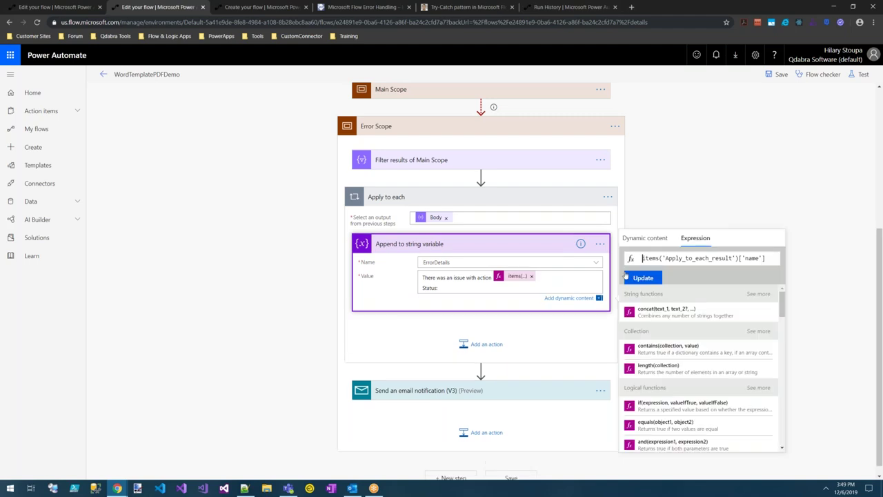
{"action": "left_click_drag", "start_coordinate": [766, 258], "coordinate": [629, 262]}
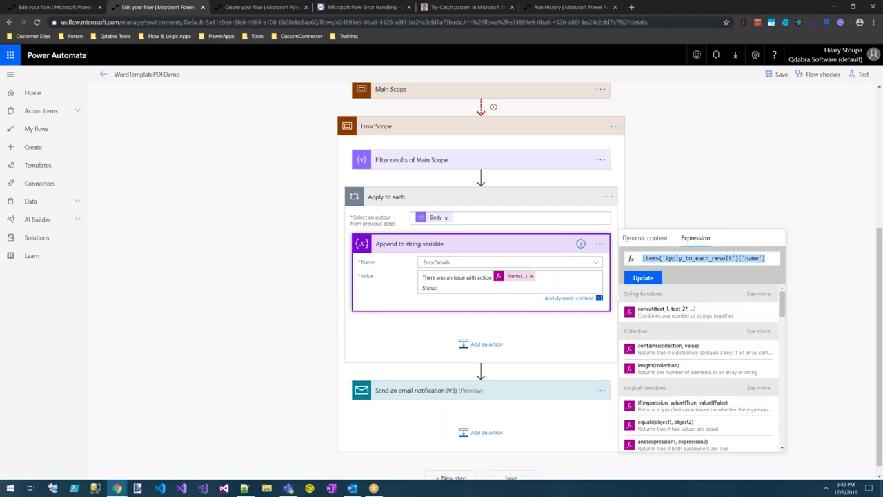
Insert items('Apply_to_each_result')['status'] after Status:, removing the duplicated name expression.
{"action": "left_click", "coordinate": [446, 287]}
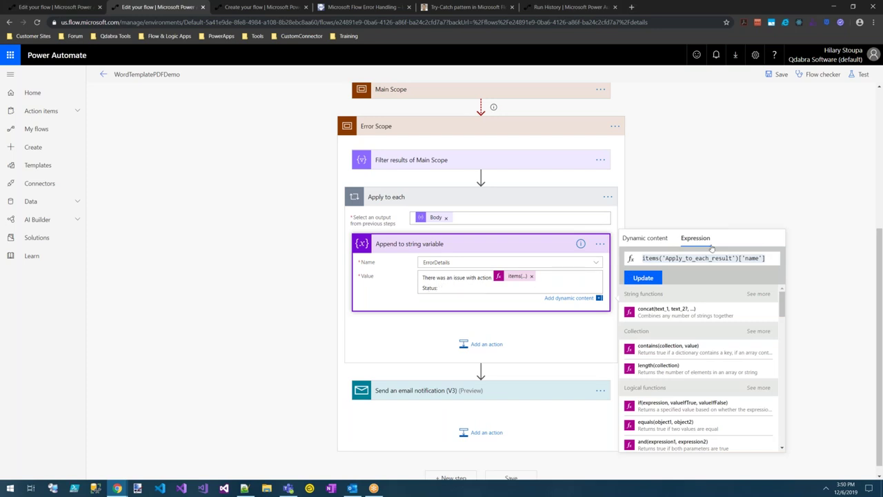
{"action": "left_click", "coordinate": [560, 299]}
{"action": "key", "text": "ctrl+c"}
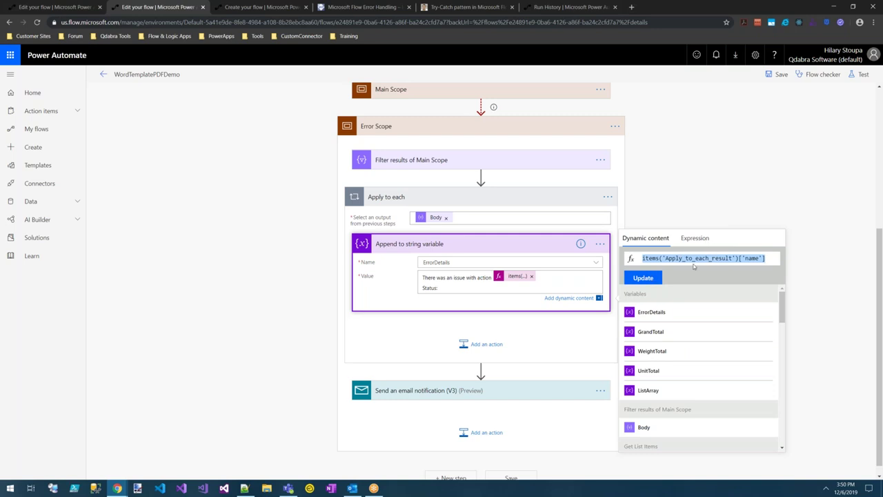
{"action": "left_click", "coordinate": [704, 269]}
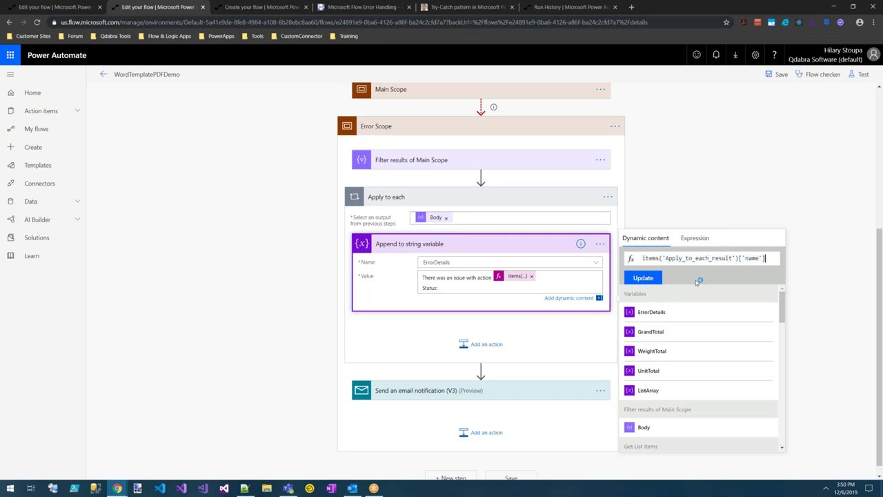
{"action": "left_click", "coordinate": [650, 279]}
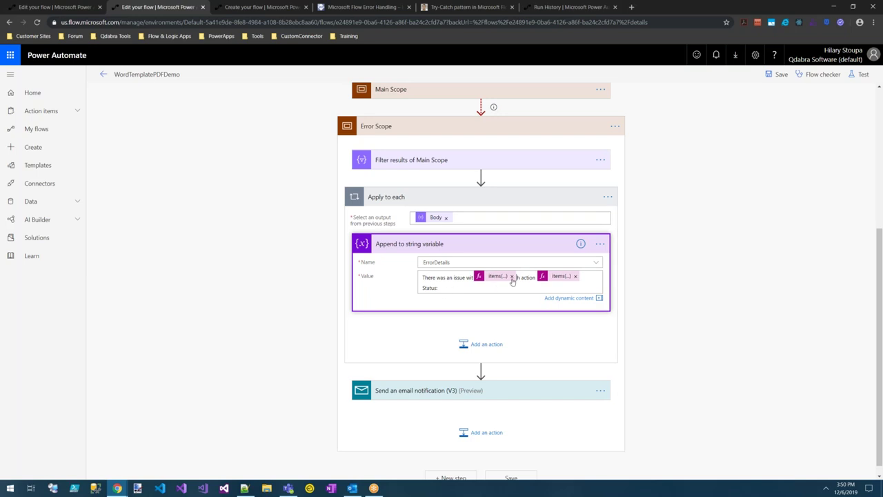
{"action": "left_click", "coordinate": [512, 278]}
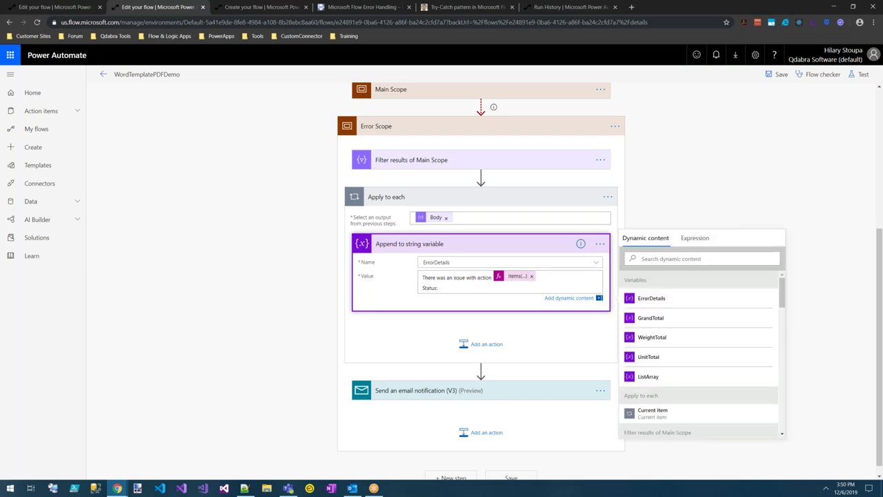
{"action": "left_click", "coordinate": [696, 240]}
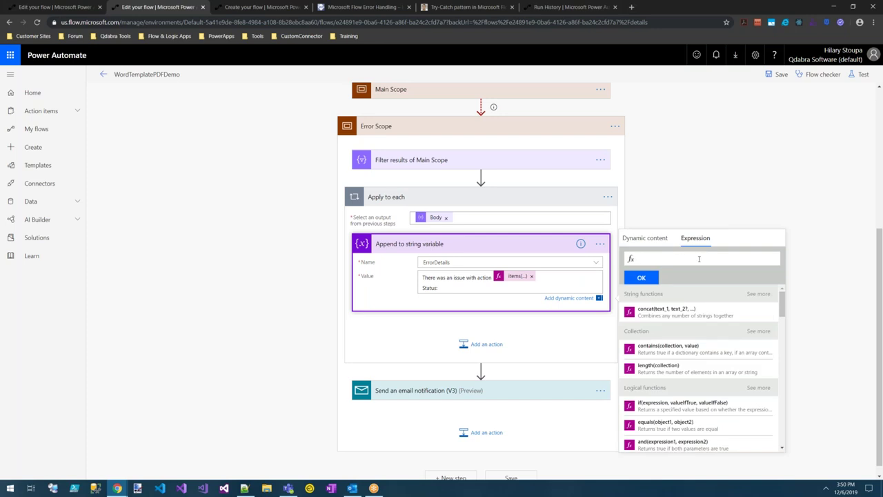
{"action": "key", "text": "ctrl+v"}
{"action": "double_click", "coordinate": [753, 259]}
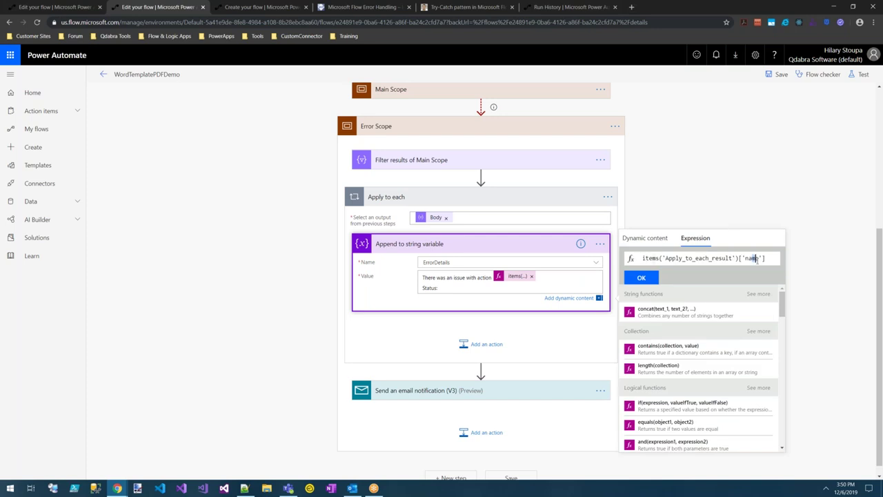
{"action": "type", "text": "status"}
{"action": "left_click", "coordinate": [642, 282]}
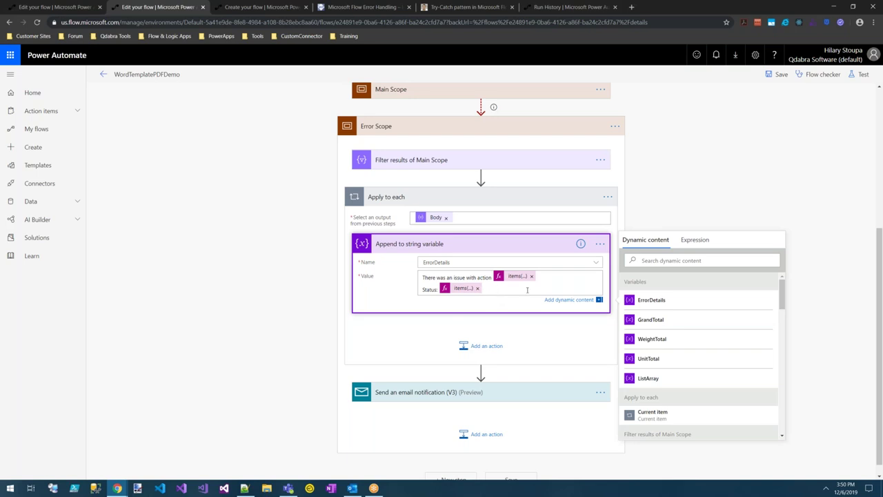
Add a 'Code' line with the expression items('Apply_to_each_result')['code'].
{"action": "key", "text": "Return"}
{"action": "type", "text": "Code:"}
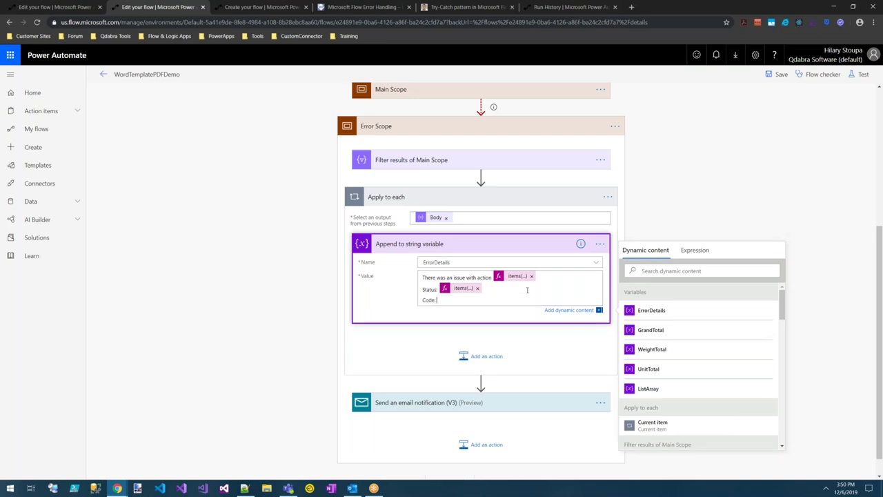
{"action": "left_click", "coordinate": [694, 254]}
{"action": "key", "text": "ctrl+v"}
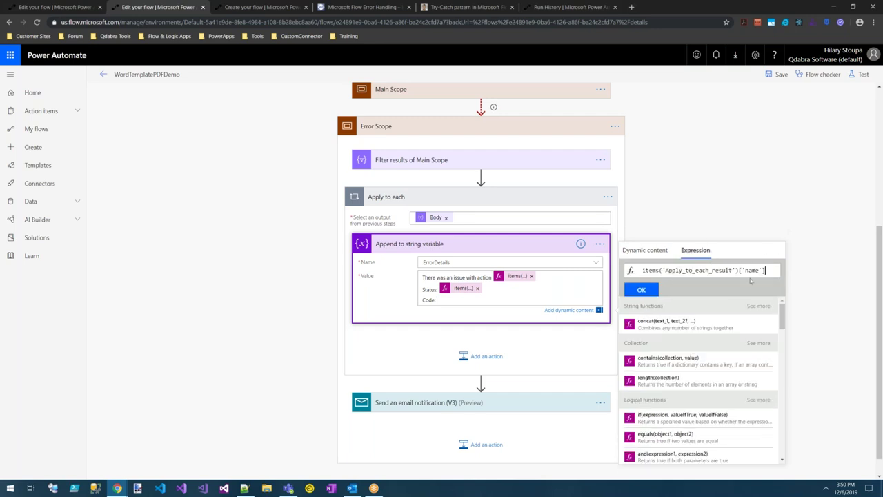
{"action": "double_click", "coordinate": [753, 270]}
{"action": "type", "text": "code"}
{"action": "left_click", "coordinate": [641, 290]}
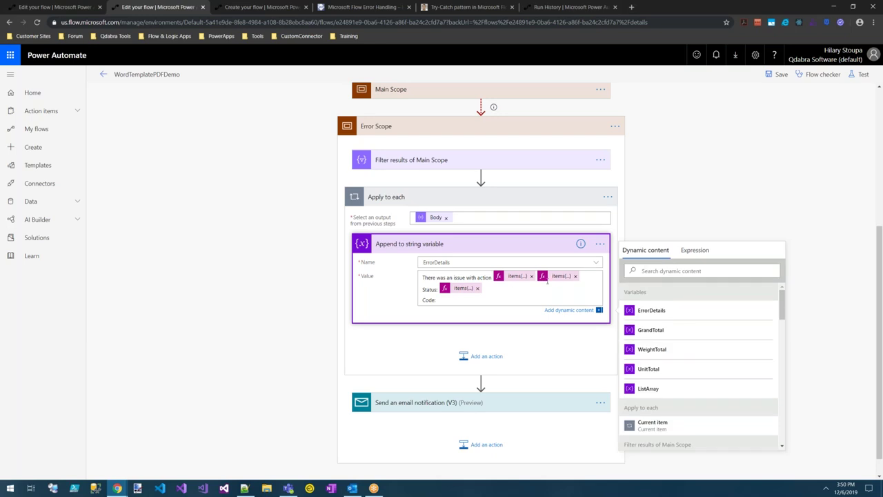
Remove the misplaced code expression from the first line and re-insert it after Code:.
{"action": "left_click_drag", "start_coordinate": [581, 276], "coordinate": [552, 276]}
{"action": "left_click", "coordinate": [590, 277]}
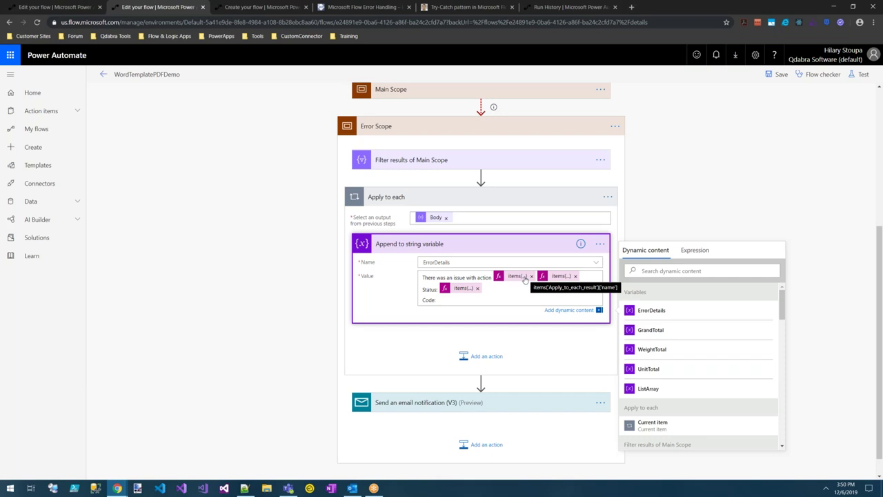
{"action": "left_click", "coordinate": [576, 276]}
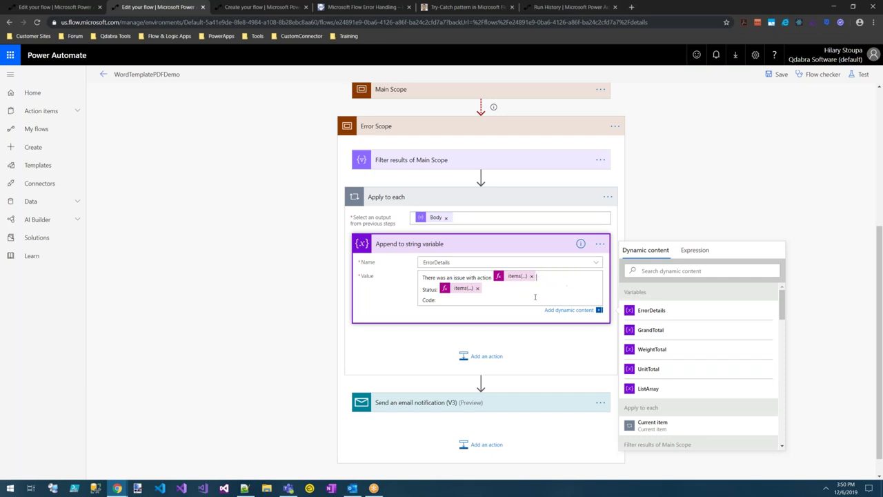
{"action": "left_click", "coordinate": [694, 250]}
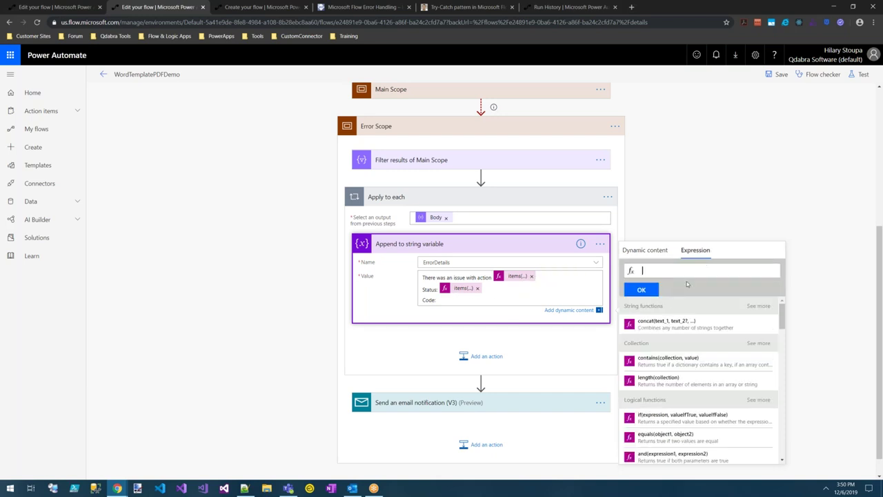
{"action": "left_click", "coordinate": [675, 270]}
{"action": "key", "text": "ctrl+v"}
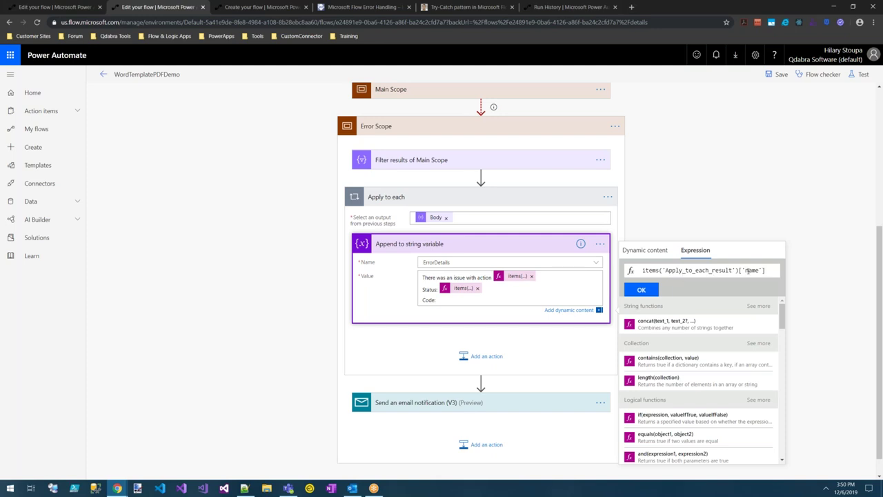
{"action": "double_click", "coordinate": [746, 270]}
{"action": "type", "text": "code"}
{"action": "left_click", "coordinate": [641, 290]}
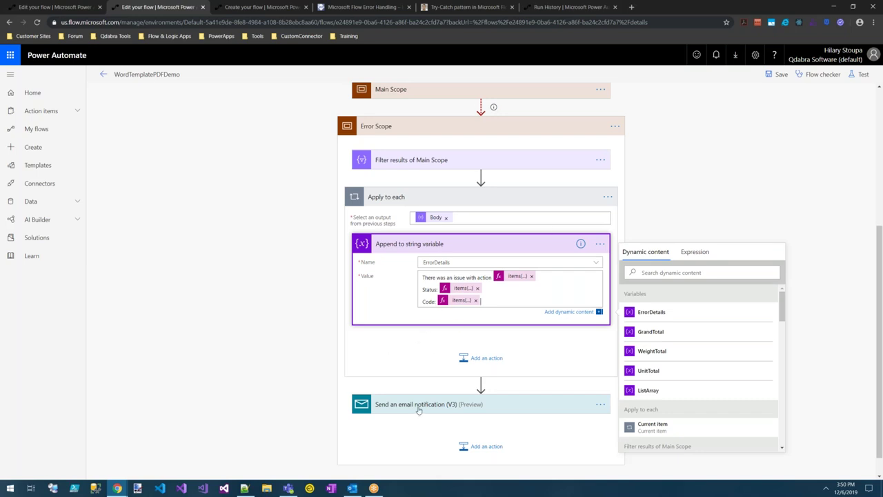
Put the ErrorDetails variable in a <p> paragraph at the start of the email body.
{"action": "left_click", "coordinate": [478, 381]}
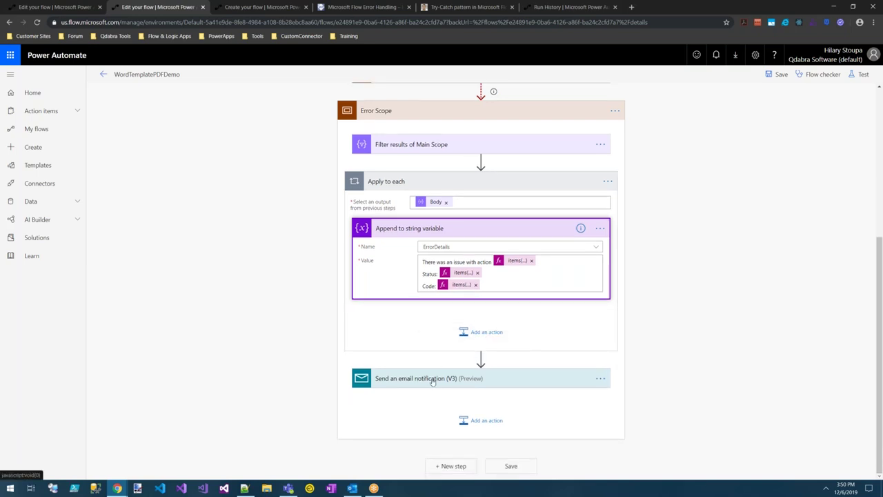
{"action": "left_click", "coordinate": [526, 378]}
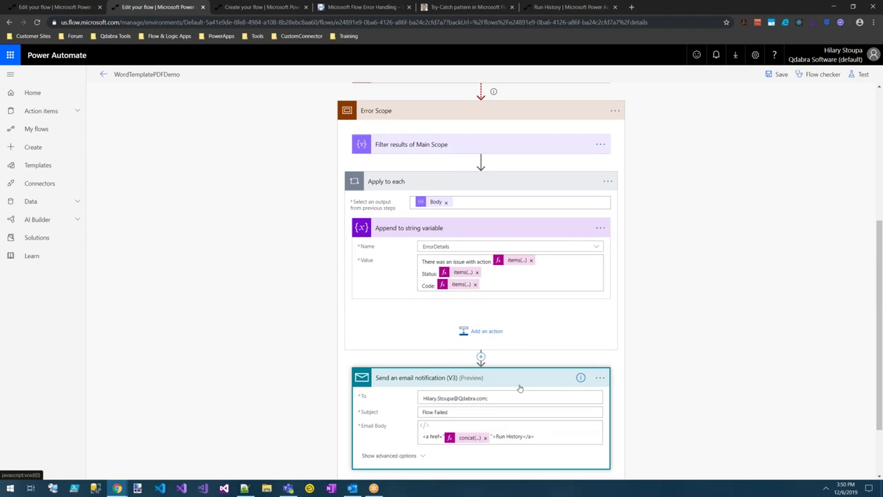
{"action": "left_click", "coordinate": [424, 436]}
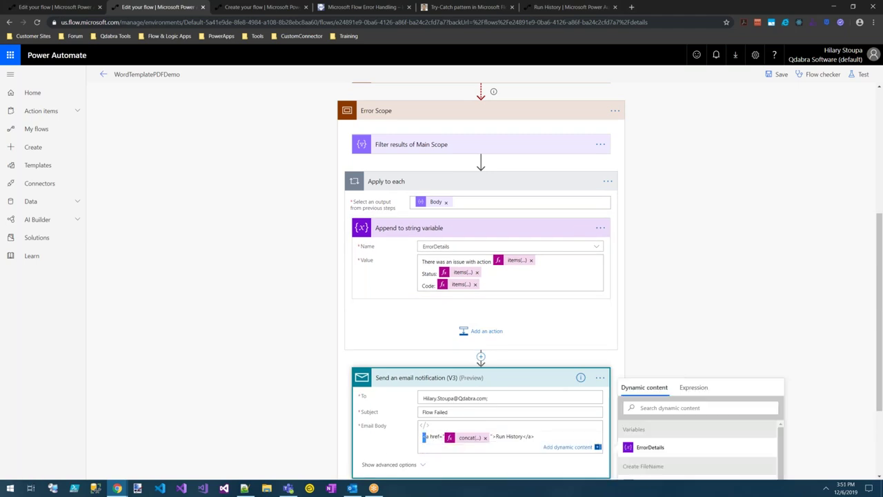
{"action": "type", "text": "<p"}
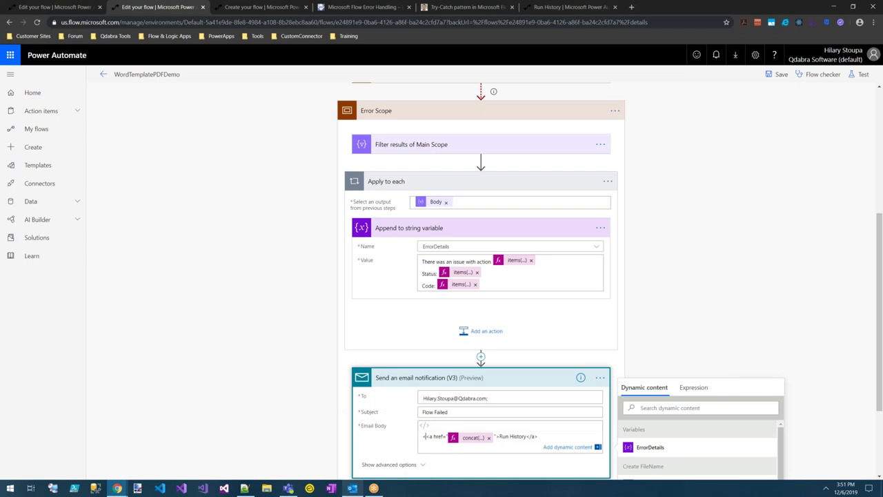
{"action": "type", "text": ">"}
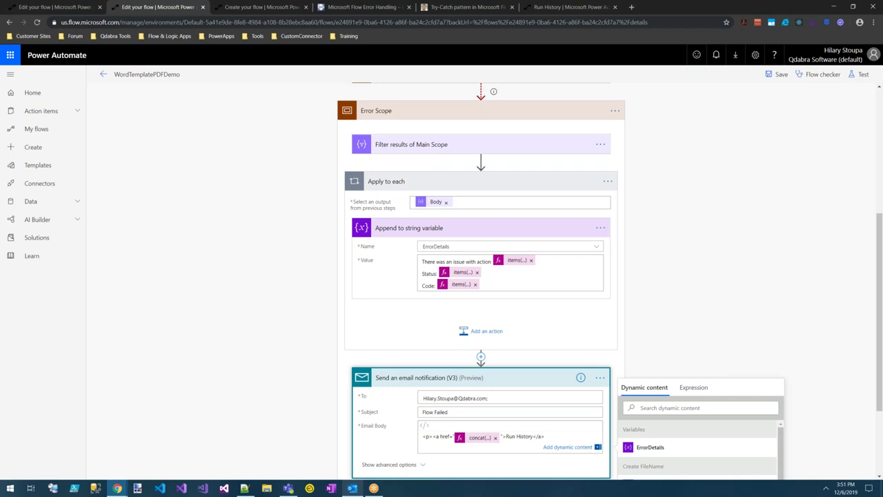
{"action": "type", "text": "><p>"}
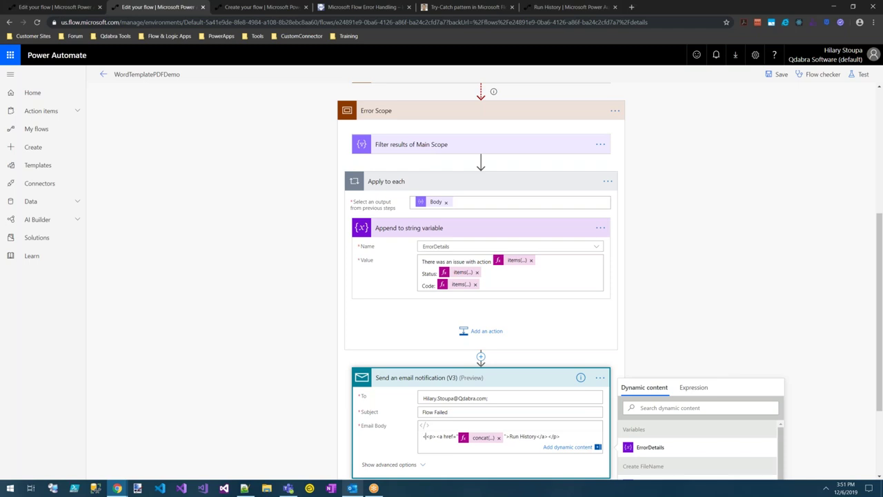
{"action": "type", "text": "/"}
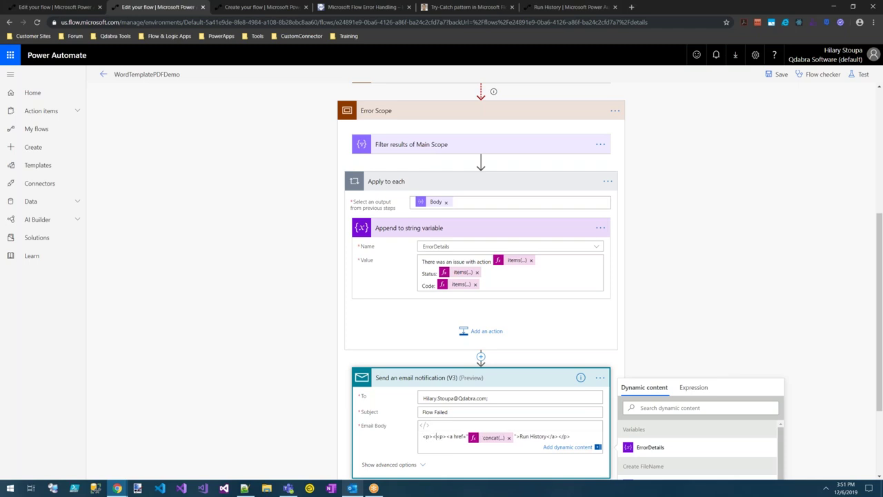
{"action": "type", "text": "<p>"}
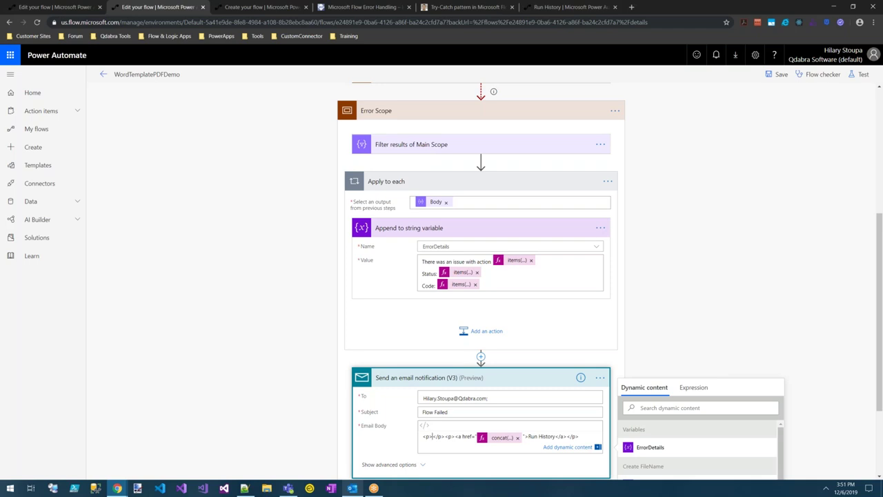
{"action": "left_click", "coordinate": [650, 447]}
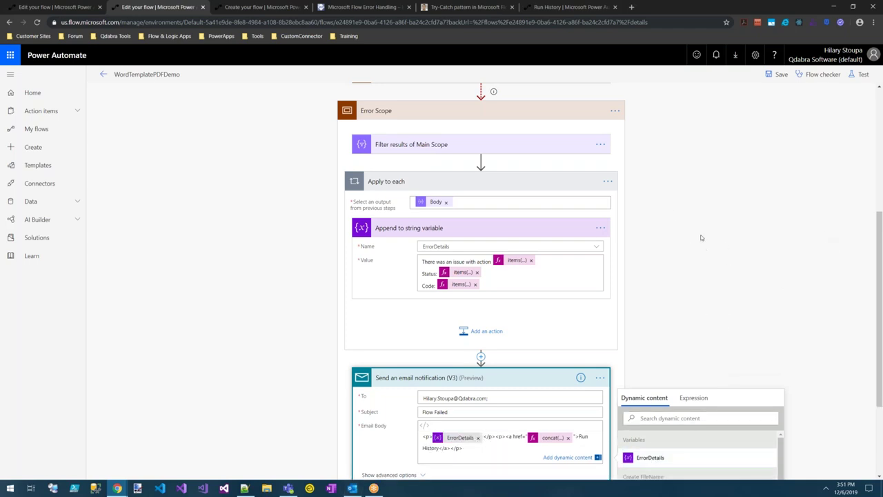
Save the flow, then change the name expression to reference items('Apply_to_each').
{"action": "left_click", "coordinate": [773, 75]}
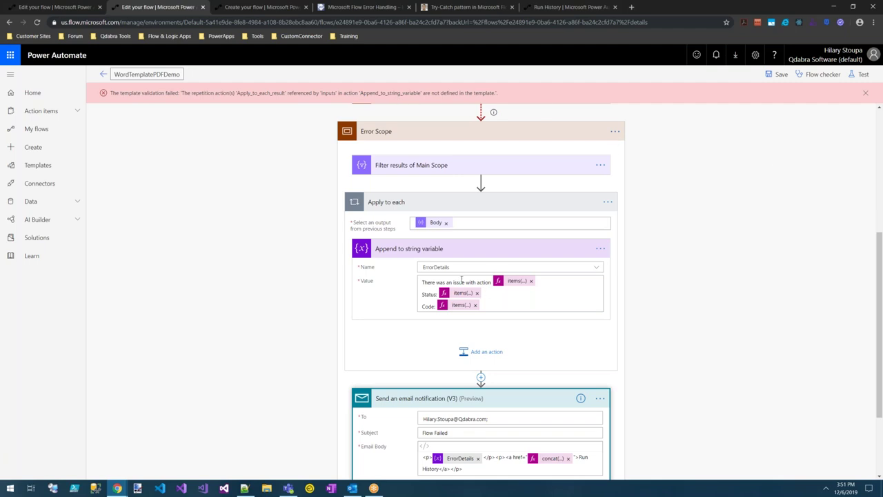
{"action": "left_click", "coordinate": [515, 281]}
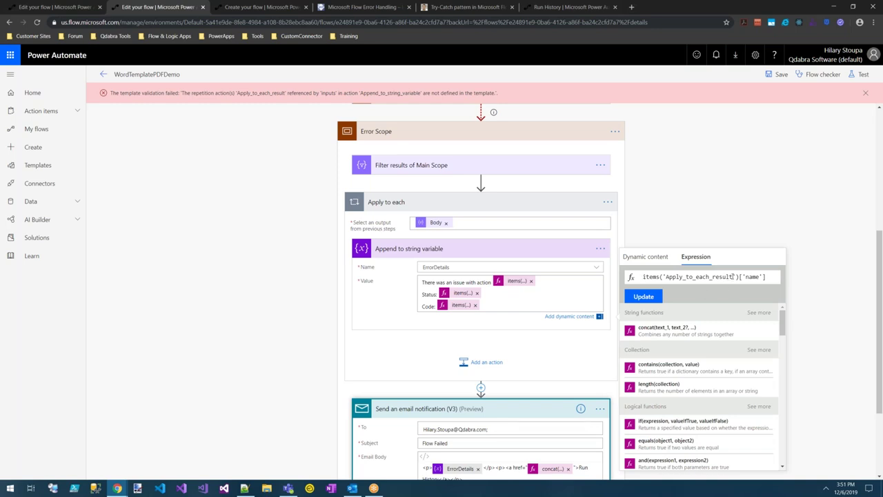
{"action": "double_click", "coordinate": [732, 276]}
{"action": "key", "text": "Right"}
{"action": "key", "text": "BackSpace"}
{"action": "key", "text": "BackSpace"}
{"action": "key", "text": "BackSpace"}
{"action": "key", "text": "BackSpace"}
{"action": "key", "text": "BackSpace"}
Correct the status and code expressions to reference Apply_to_each and save the flow again.
{"action": "key", "text": "BackSpace"}
{"action": "key", "text": "BackSpace"}
{"action": "left_click", "coordinate": [644, 296]}
{"action": "left_click", "coordinate": [469, 293]}
{"action": "left_click", "coordinate": [737, 276]}
{"action": "key", "text": "BackSpace"}
{"action": "key", "text": "BackSpace"}
{"action": "key", "text": "BackSpace"}
{"action": "key", "text": "BackSpace"}
{"action": "key", "text": "BackSpace"}
{"action": "key", "text": "BackSpace"}
{"action": "key", "text": "BackSpace"}
{"action": "left_click", "coordinate": [647, 297]}
{"action": "left_click", "coordinate": [459, 305]}
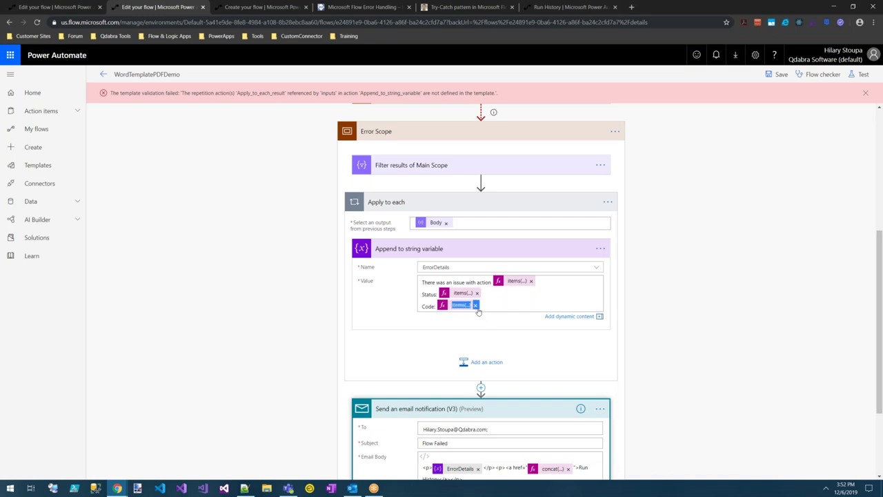
{"action": "left_click", "coordinate": [732, 277]}
{"action": "key", "text": "BackSpace"}
{"action": "key", "text": "BackSpace"}
{"action": "key", "text": "BackSpace"}
{"action": "key", "text": "BackSpace"}
{"action": "key", "text": "BackSpace"}
{"action": "key", "text": "BackSpace"}
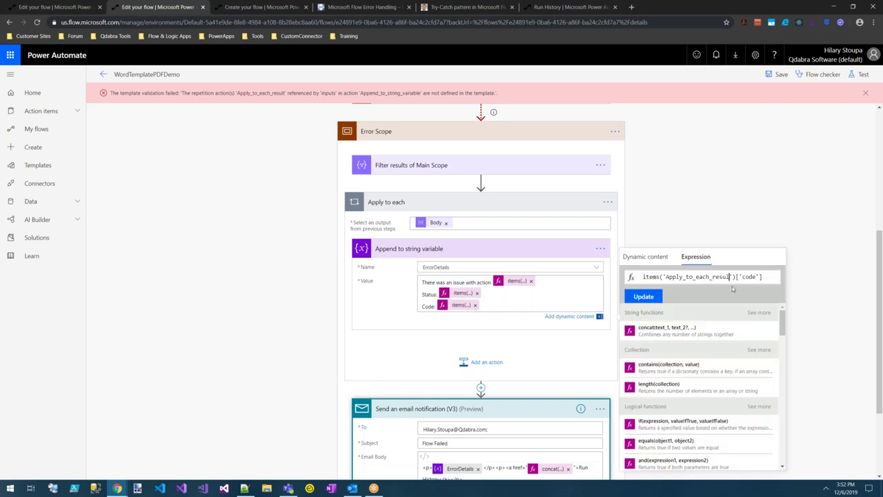
{"action": "key", "text": "BackSpace"}
{"action": "left_click", "coordinate": [649, 297]}
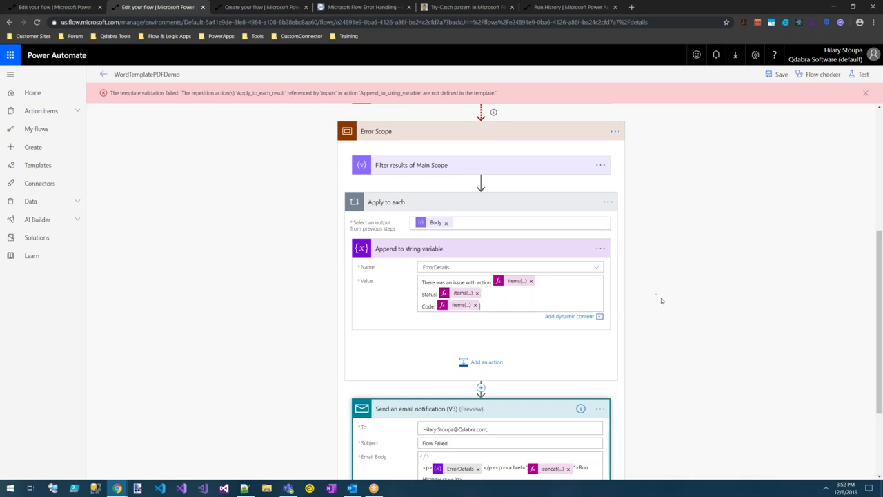
{"action": "left_click", "coordinate": [777, 75]}
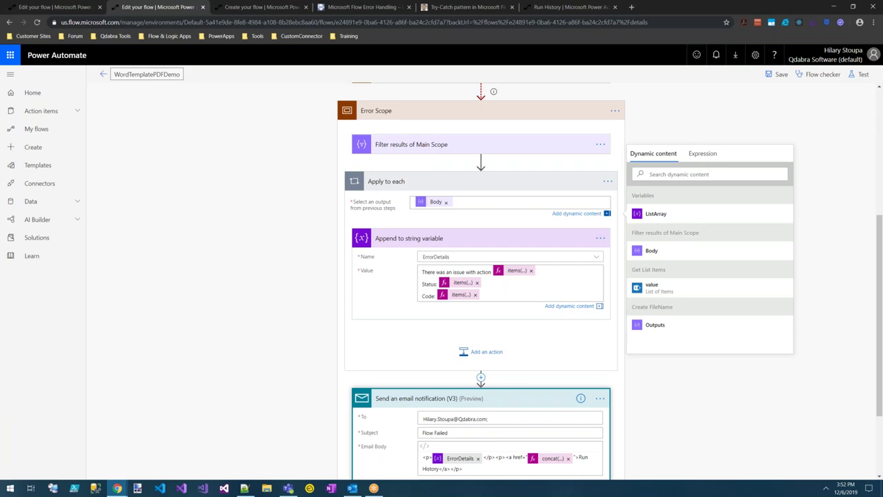
Run a manually triggered test of the flow and wait for the run results.
{"action": "left_click", "coordinate": [861, 75]}
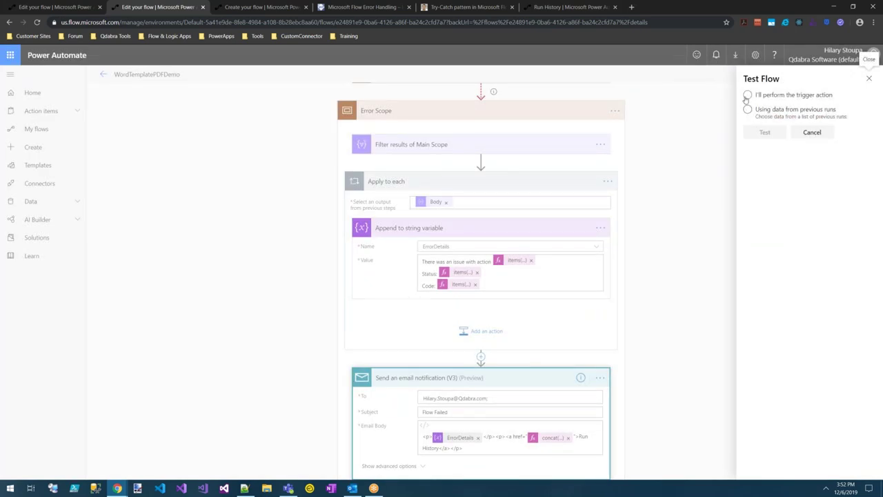
{"action": "left_click", "coordinate": [748, 95]}
{"action": "left_click", "coordinate": [764, 132]}
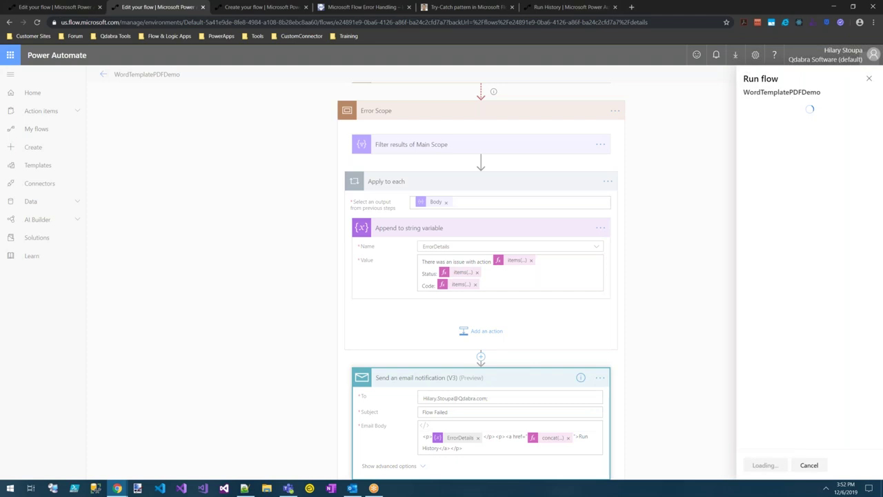
{"action": "left_click", "coordinate": [763, 465]}
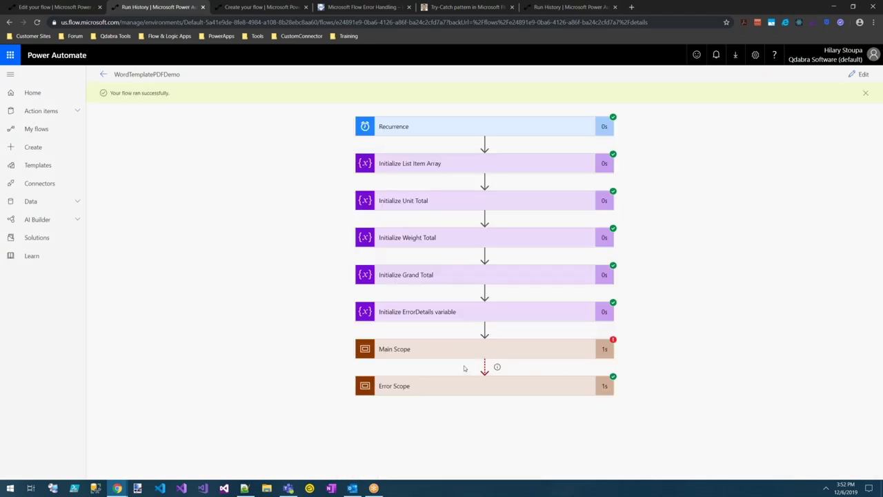
Inspect the run's email body: Get_List_Items, Status Failed, Code NotFound, plus the run-history link.
{"action": "left_click", "coordinate": [481, 389]}
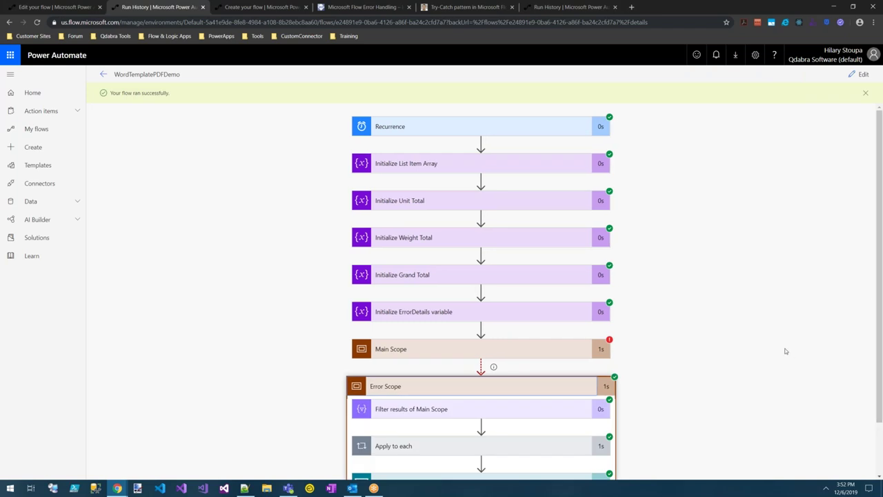
{"action": "scroll", "coordinate": [777, 346], "scroll_direction": "down", "scroll_amount": 1}
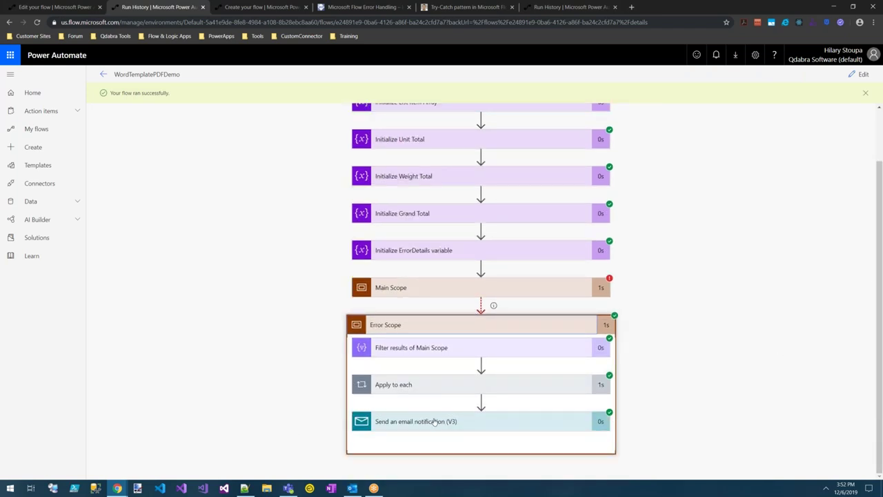
{"action": "left_click", "coordinate": [427, 422]}
{"action": "scroll", "coordinate": [737, 361], "scroll_direction": "down", "scroll_amount": 3}
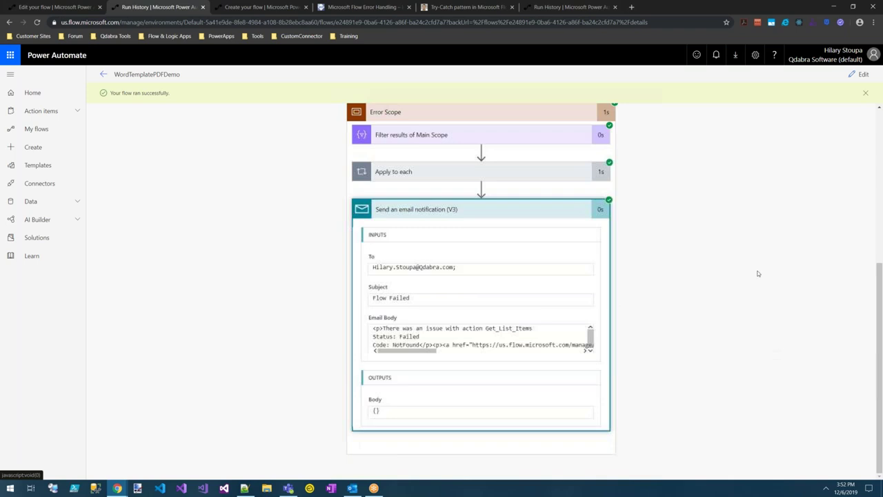
{"action": "left_click", "coordinate": [407, 329]}
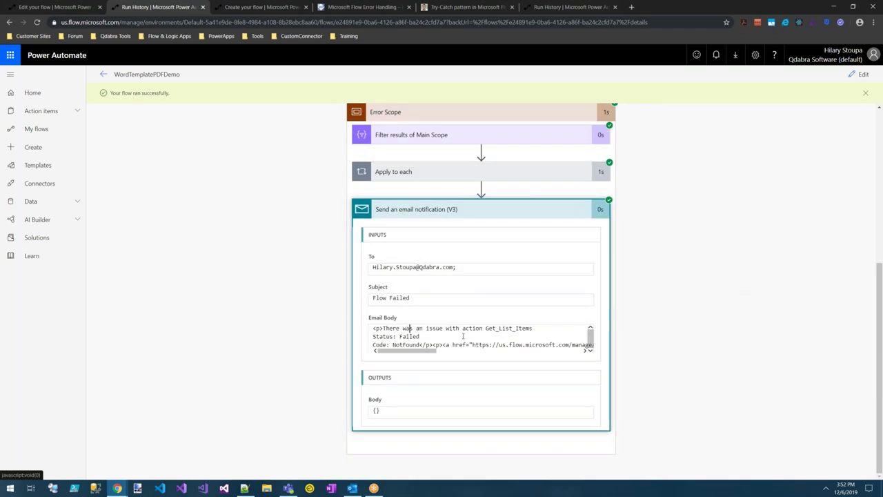
{"action": "left_click", "coordinate": [408, 344]}
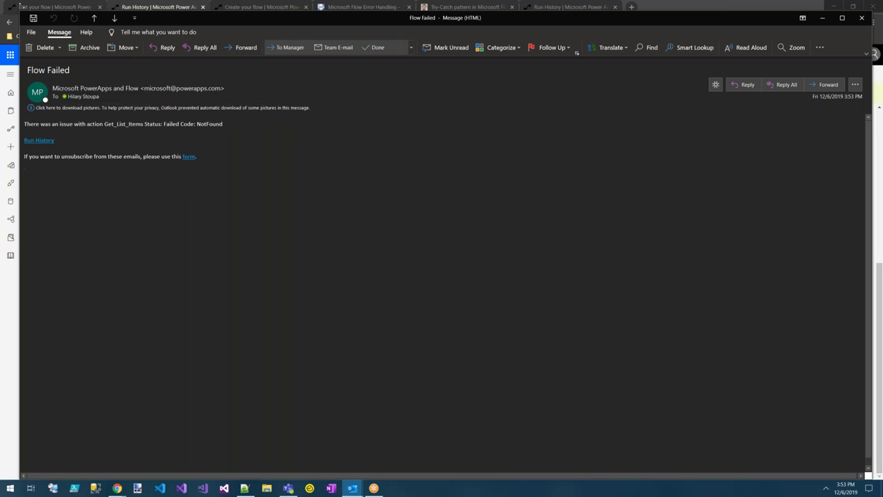
Return to the Power Automate flow page after reviewing the Flow Failed email.
{"action": "left_click", "coordinate": [21, 6]}
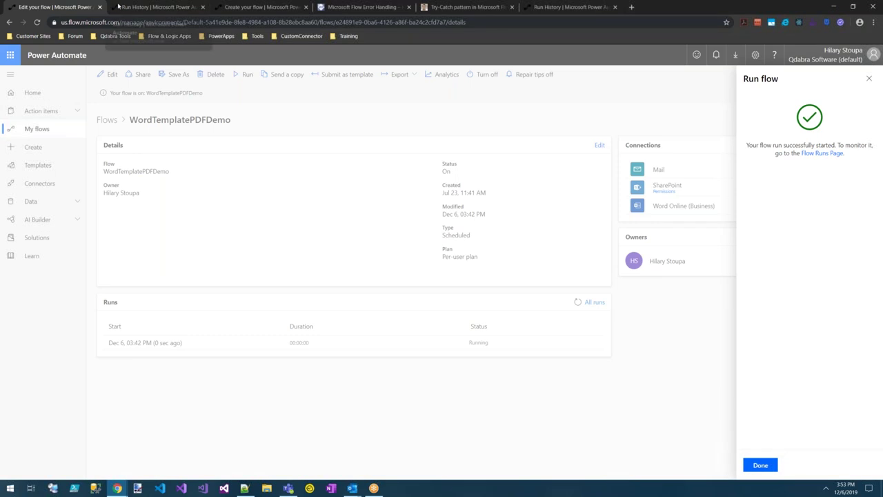
Leave the test run's history and return to the WordTemplatePDFDemo details page listing both succeeded runs.
{"action": "left_click", "coordinate": [159, 7]}
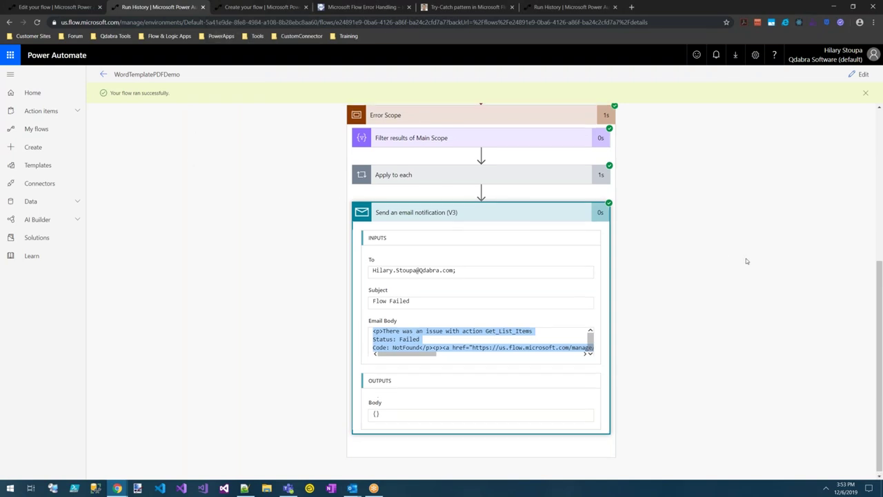
{"action": "scroll", "coordinate": [619, 283], "scroll_direction": "up", "scroll_amount": 2}
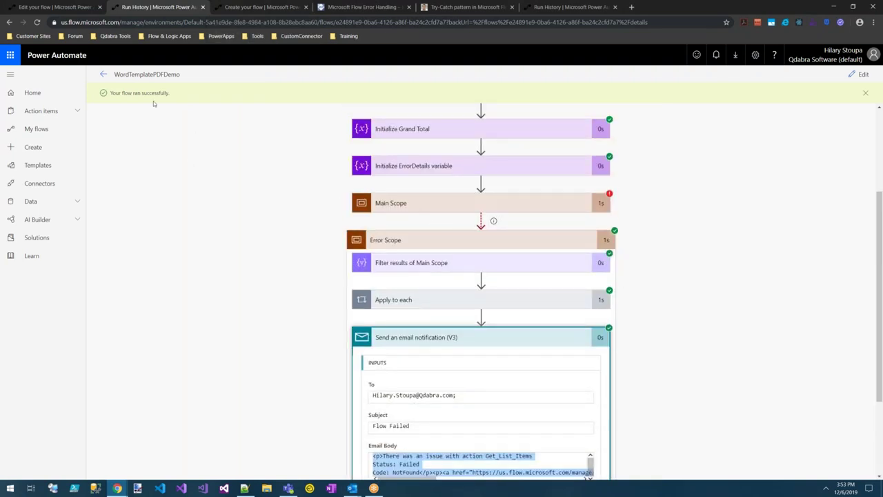
{"action": "left_click", "coordinate": [105, 75]}
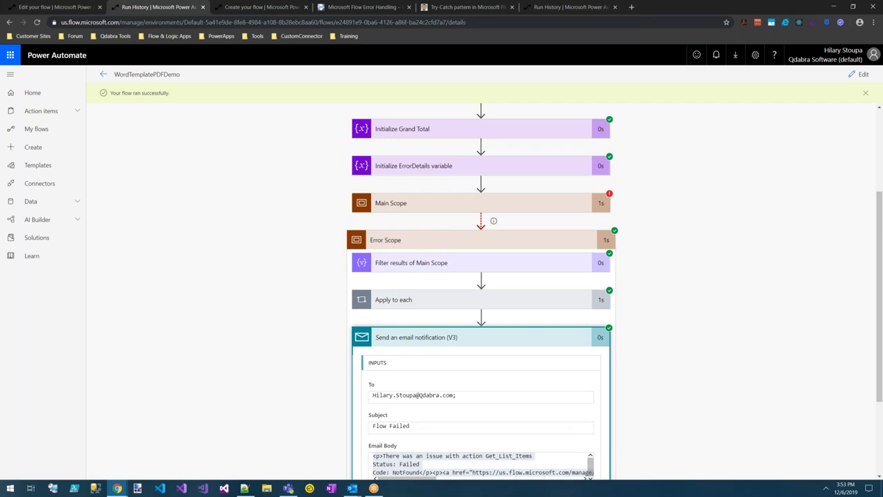